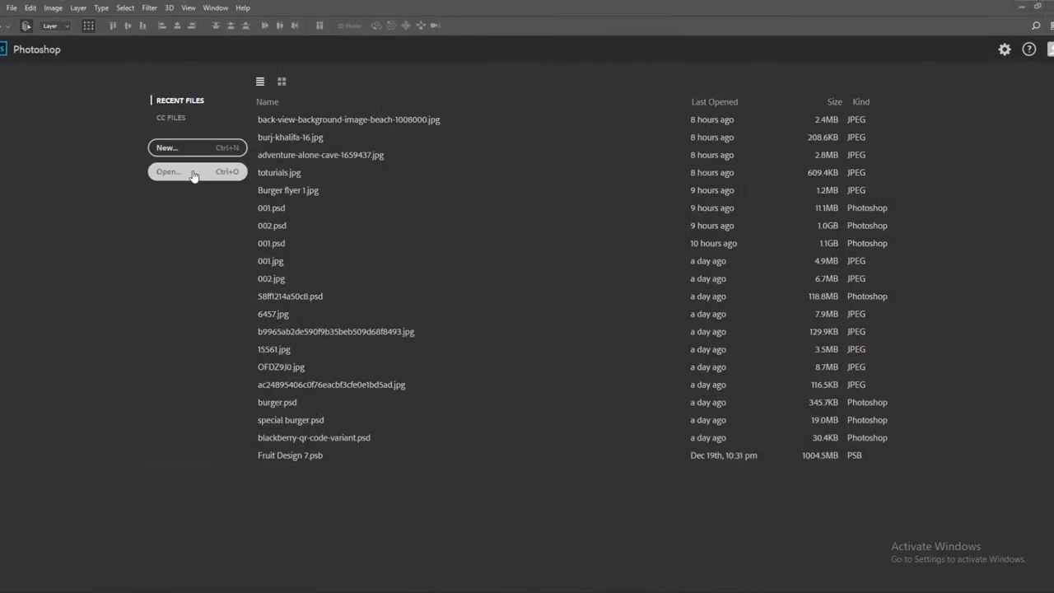
Open adventure-alone-cave-1659437 and put away the Properties and Layers panels
{"action": "left_click", "coordinate": [193, 173]}
{"action": "left_click", "coordinate": [240, 132]}
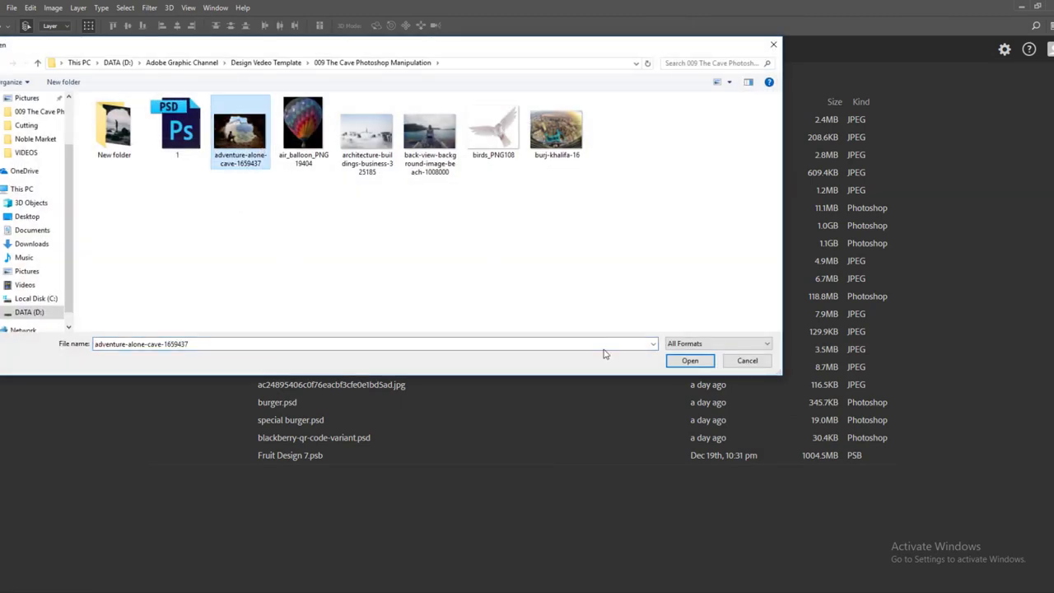
{"action": "left_click", "coordinate": [691, 361]}
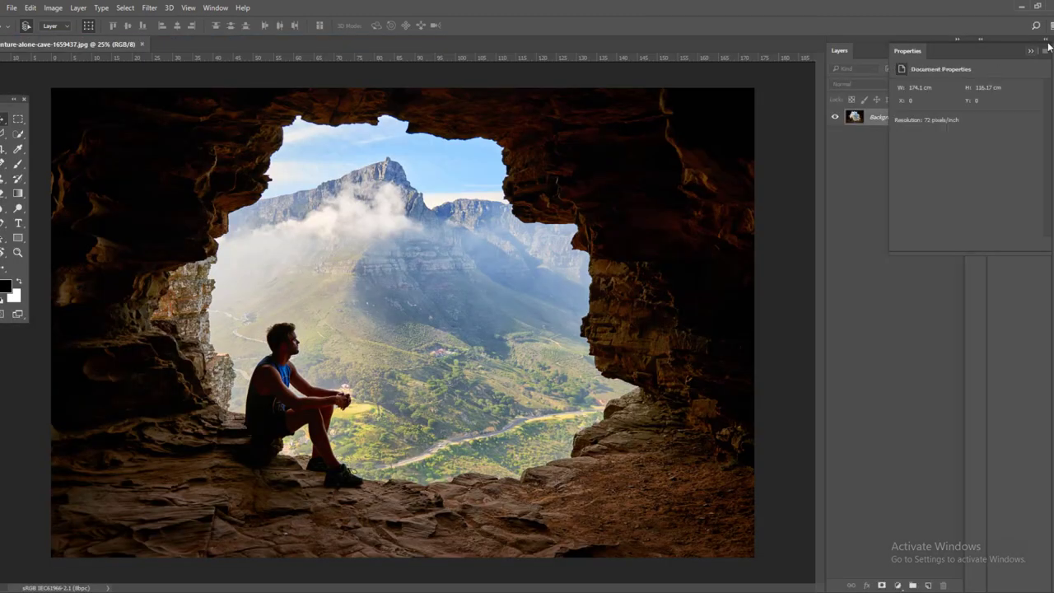
{"action": "left_click", "coordinate": [1042, 53]}
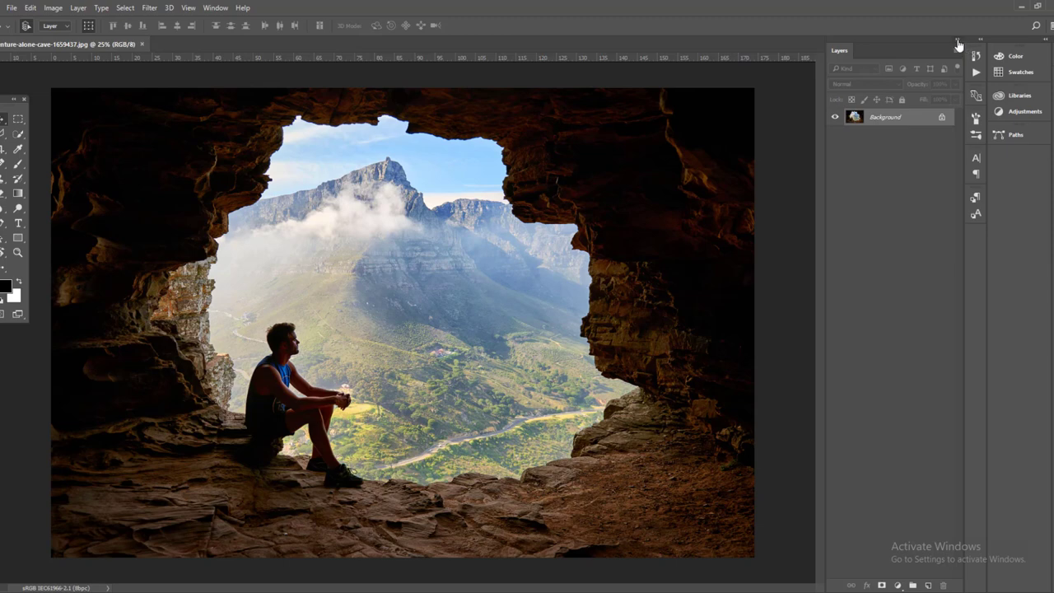
{"action": "left_click", "coordinate": [957, 40]}
Quick-select the sky, valley and seated man inside the cave opening
{"action": "left_click", "coordinate": [18, 134]}
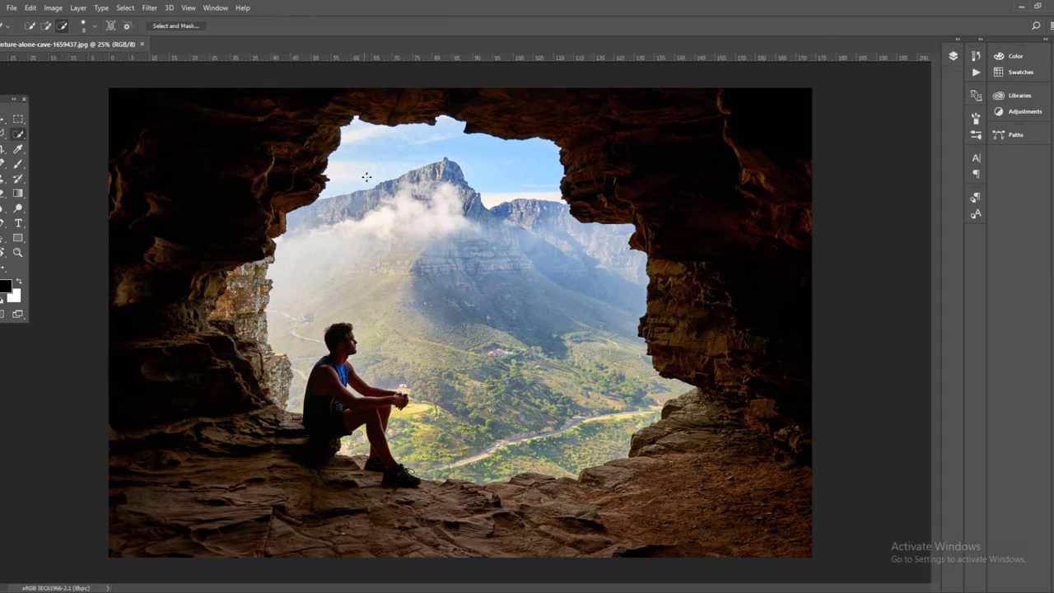
{"action": "mouse_move", "coordinate": [366, 177]}
{"action": "left_mouse_down"}
{"action": "mouse_move", "coordinate": [455, 454]}
{"action": "mouse_move", "coordinate": [341, 379]}
{"action": "left_mouse_up"}
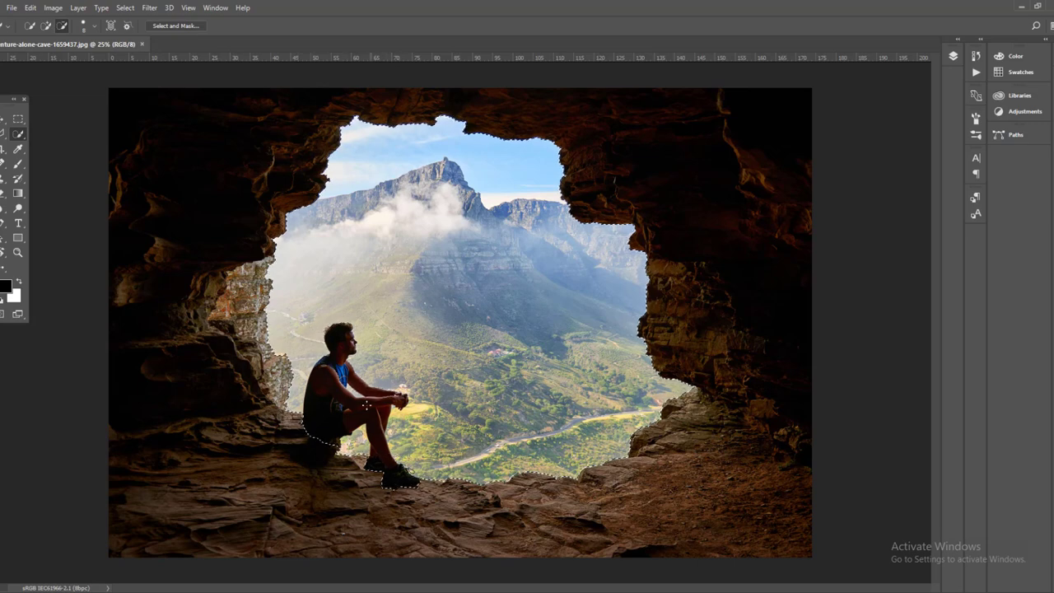
{"action": "scroll", "coordinate": [382, 363], "scroll_direction": "up", "scroll_amount": 2}
{"action": "scroll", "coordinate": [371, 312], "scroll_direction": "up", "scroll_amount": 1}
{"action": "mouse_move", "coordinate": [358, 243]}
{"action": "left_mouse_down"}
{"action": "mouse_move", "coordinate": [339, 456]}
{"action": "mouse_move", "coordinate": [128, 386]}
{"action": "left_mouse_up"}
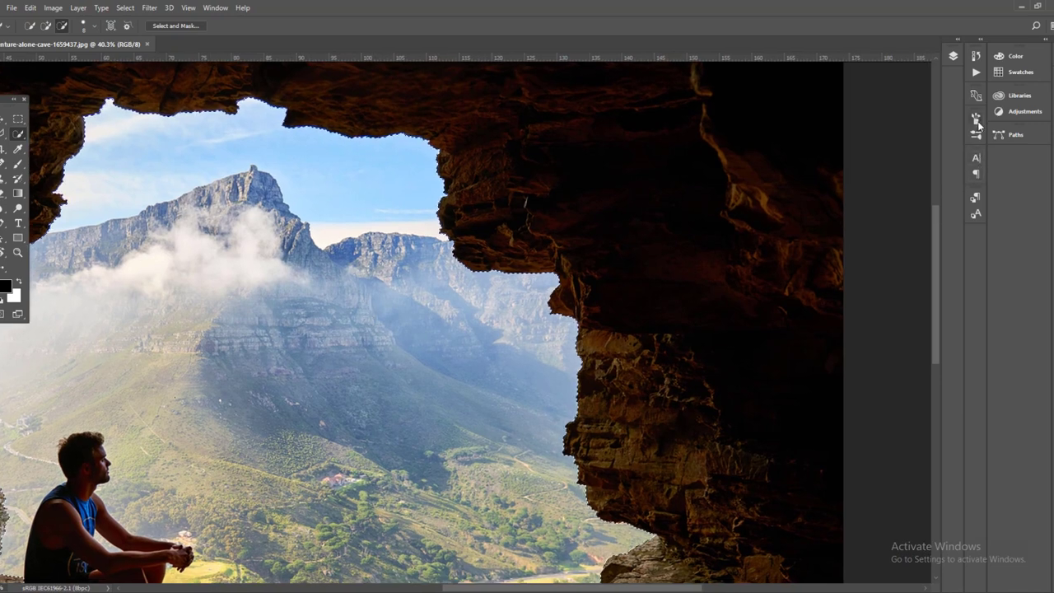
Add a layer mask from the selection and invert it so only the rock walls remain
{"action": "left_click", "coordinate": [952, 56]}
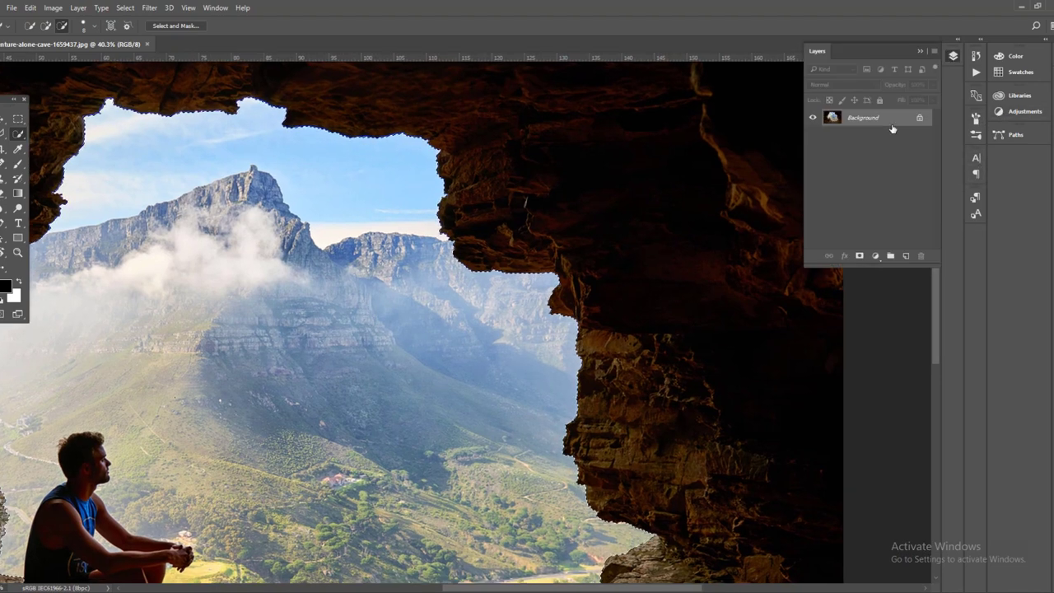
{"action": "left_click", "coordinate": [859, 257]}
{"action": "key", "text": "ctrl+minus"}
{"action": "key", "text": "ctrl+minus"}
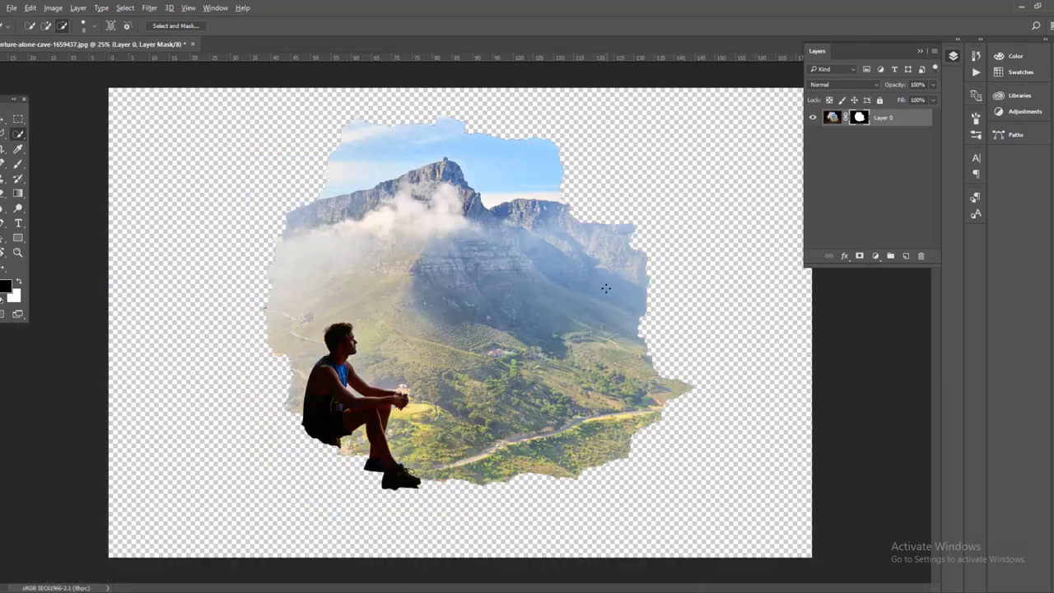
{"action": "key", "text": "ctrl+i"}
Add a Curves adjustment over the cave and nudge the Red channel midtones
{"action": "key", "text": "v"}
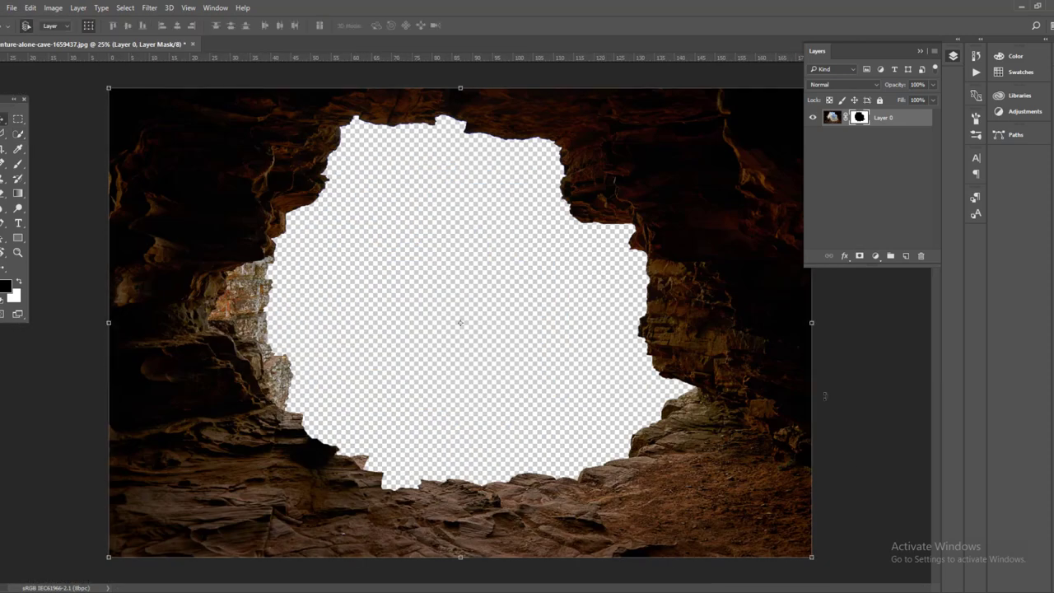
{"action": "left_click", "coordinate": [875, 256]}
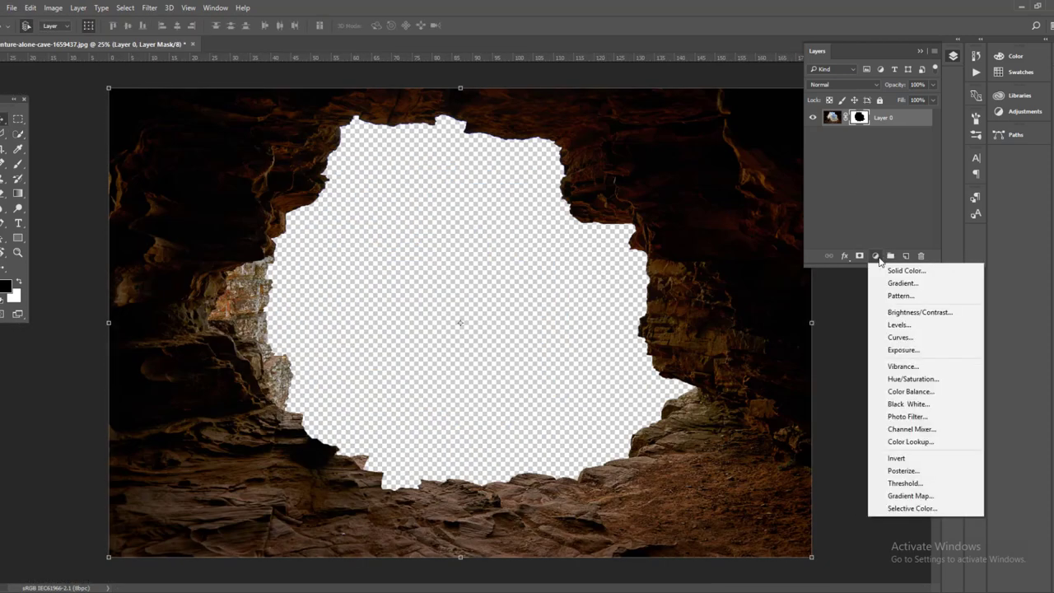
{"action": "left_click", "coordinate": [889, 337]}
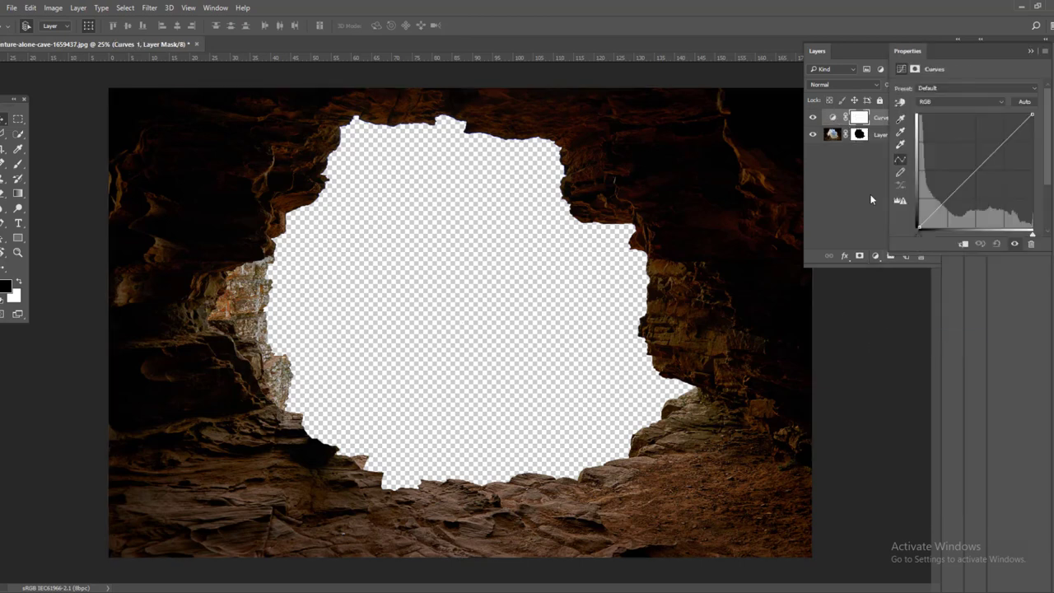
{"action": "left_click", "coordinate": [944, 102]}
{"action": "left_click", "coordinate": [944, 119]}
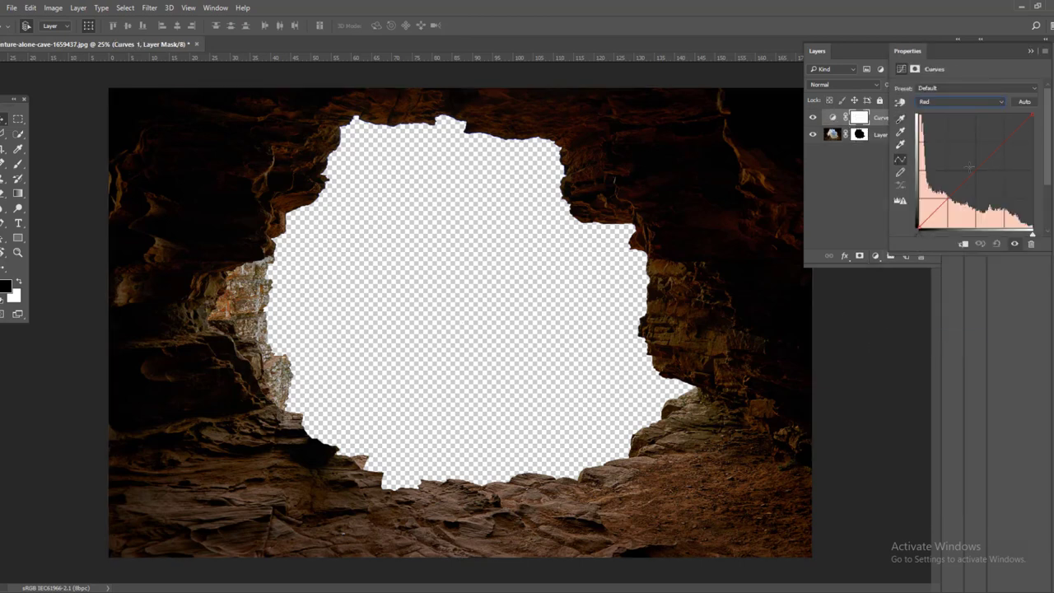
{"action": "left_click_drag", "start_coordinate": [975, 172], "coordinate": [981, 163]}
Lower the Green channel midtones and highlights slightly
{"action": "left_click", "coordinate": [975, 102]}
{"action": "left_click", "coordinate": [946, 128]}
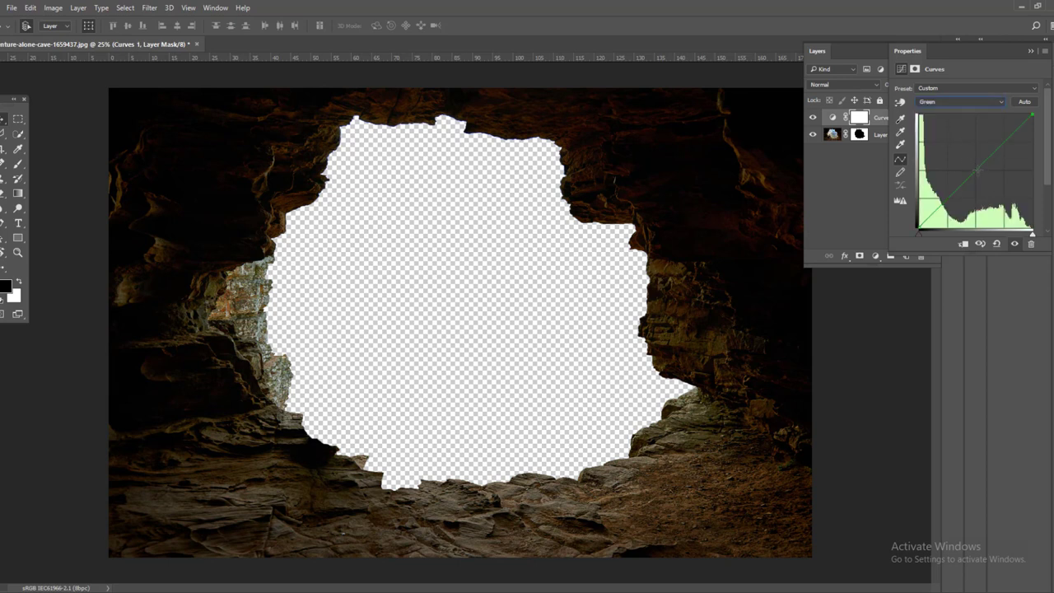
{"action": "left_click_drag", "start_coordinate": [977, 165], "coordinate": [985, 165]}
{"action": "left_click_drag", "start_coordinate": [1029, 115], "coordinate": [1033, 121]}
On the Blue curve, lift midtones and shadows and lower highlights for a purple tint
{"action": "left_click", "coordinate": [982, 100]}
{"action": "left_click", "coordinate": [963, 132]}
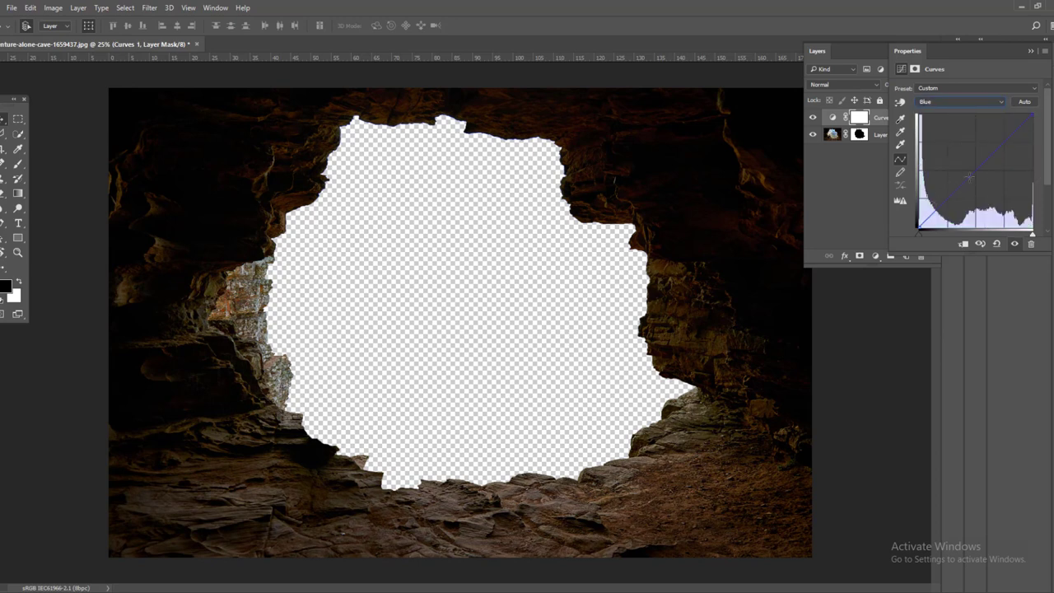
{"action": "left_click_drag", "start_coordinate": [977, 159], "coordinate": [982, 151]}
{"action": "left_click_drag", "start_coordinate": [920, 222], "coordinate": [919, 214]}
{"action": "left_click_drag", "start_coordinate": [1033, 117], "coordinate": [1031, 135]}
{"action": "left_click", "coordinate": [1030, 51]}
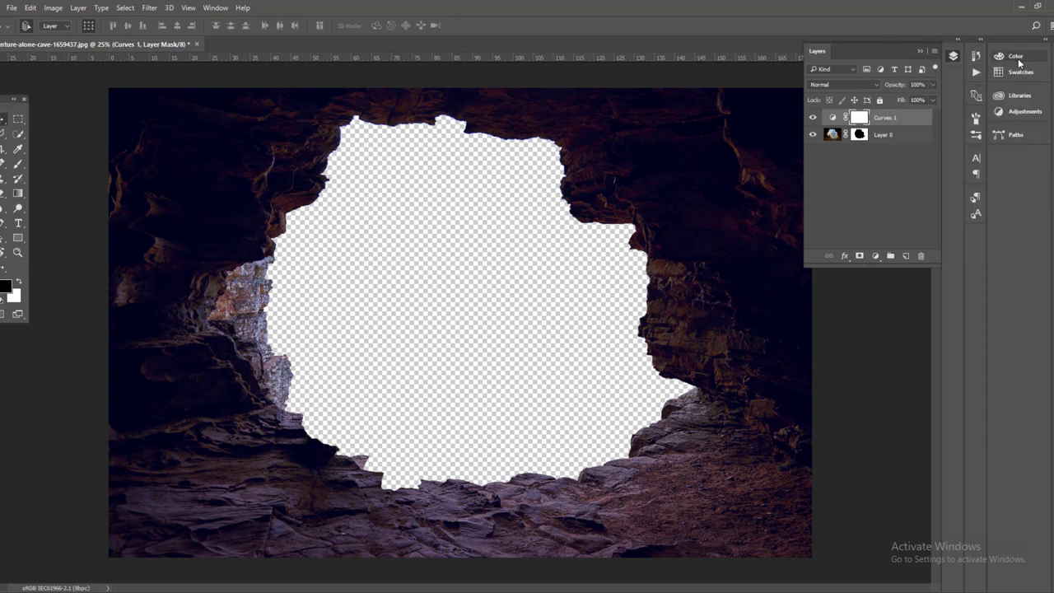
{"action": "left_click", "coordinate": [917, 49]}
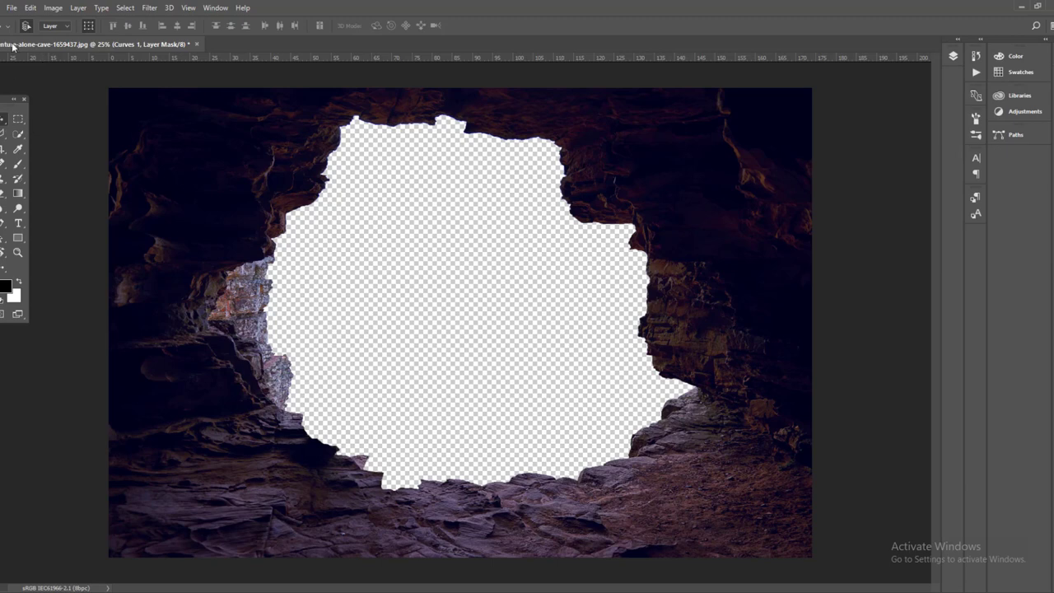
Open the burj-khalifa-16 aerial photo and bring it into the cave document
{"action": "left_click", "coordinate": [12, 7]}
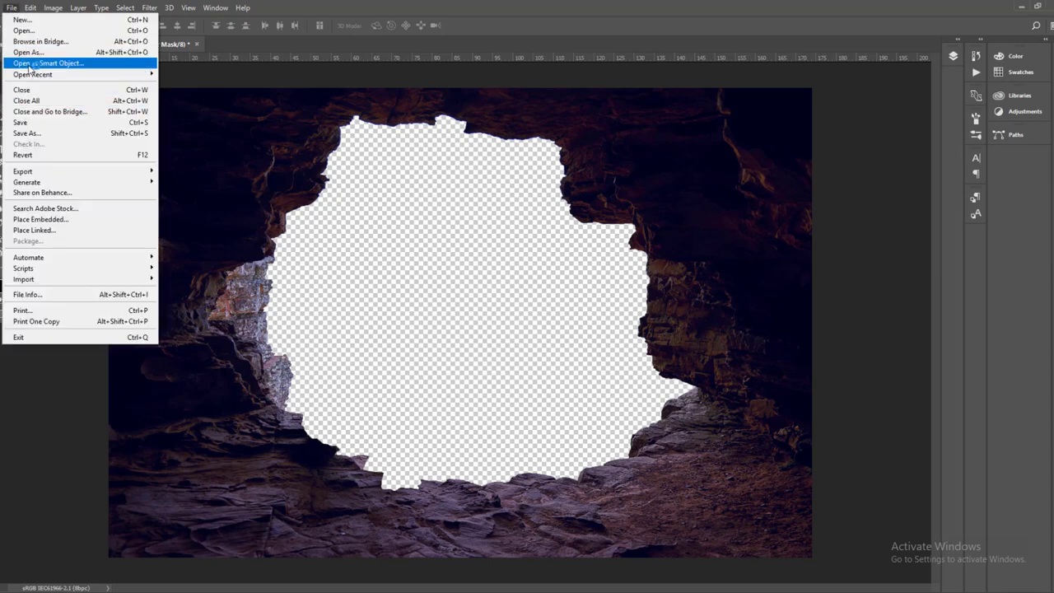
{"action": "left_click", "coordinate": [25, 30]}
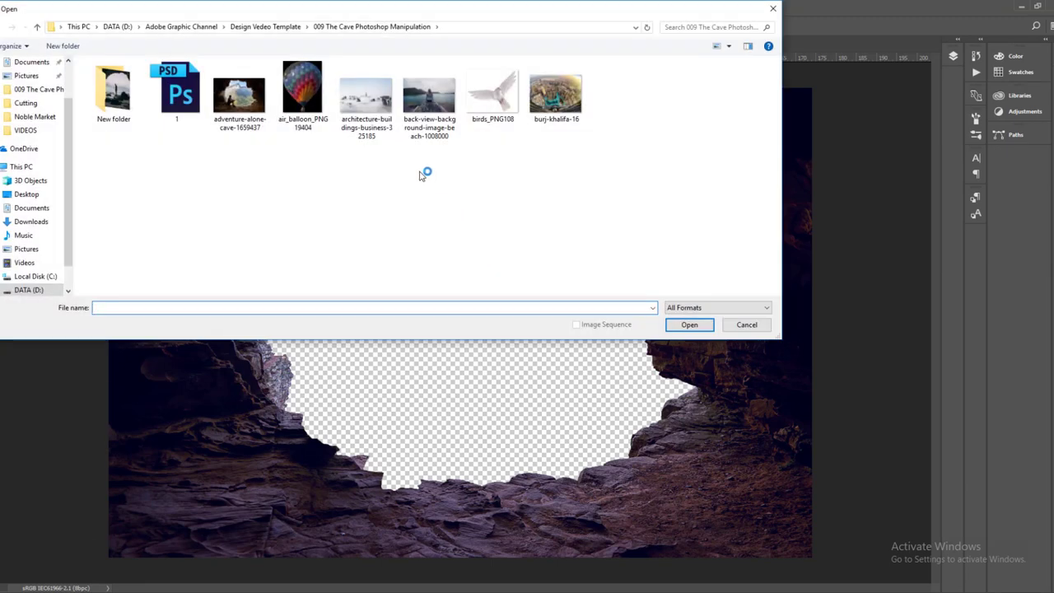
{"action": "left_click", "coordinate": [555, 92]}
{"action": "left_click", "coordinate": [689, 324]}
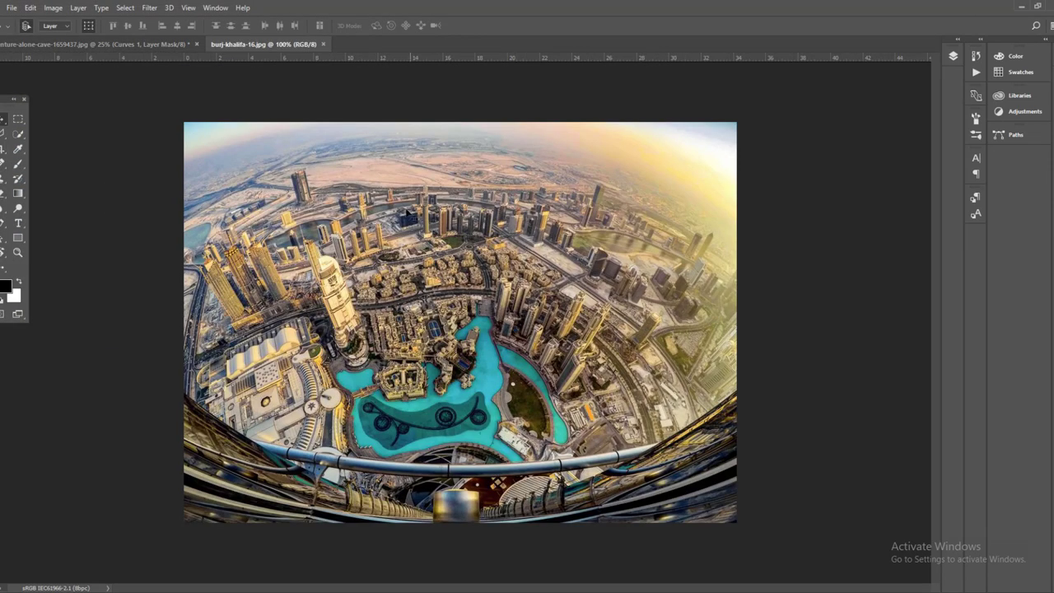
{"action": "left_click_drag", "start_coordinate": [308, 163], "coordinate": [414, 245]}
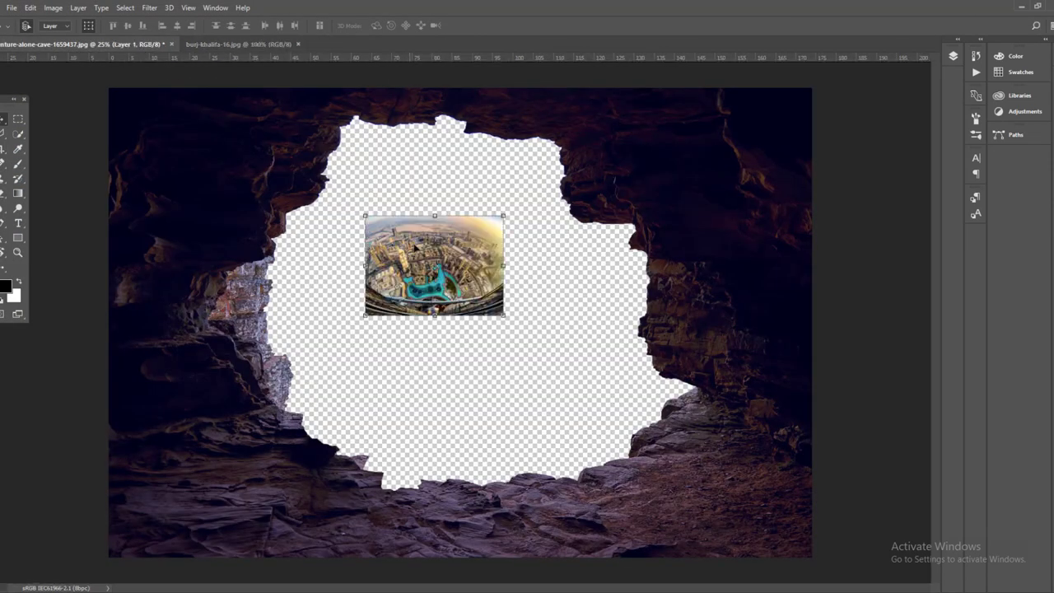
Enlarge the placed city photo to about 381% with Free Transform
{"action": "left_click", "coordinate": [504, 315]}
{"action": "mouse_move", "coordinate": [506, 319]}
{"action": "left_mouse_down"}
{"action": "mouse_move", "coordinate": [640, 397]}
{"action": "mouse_move", "coordinate": [702, 460]}
{"action": "left_mouse_up"}
{"action": "mouse_move", "coordinate": [370, 229]}
{"action": "left_mouse_down"}
{"action": "mouse_move", "coordinate": [365, 205]}
{"action": "mouse_move", "coordinate": [246, 86]}
{"action": "left_mouse_up"}
{"action": "left_click_drag", "start_coordinate": [702, 459], "coordinate": [750, 495]}
{"action": "left_click", "coordinate": [443, 26]}
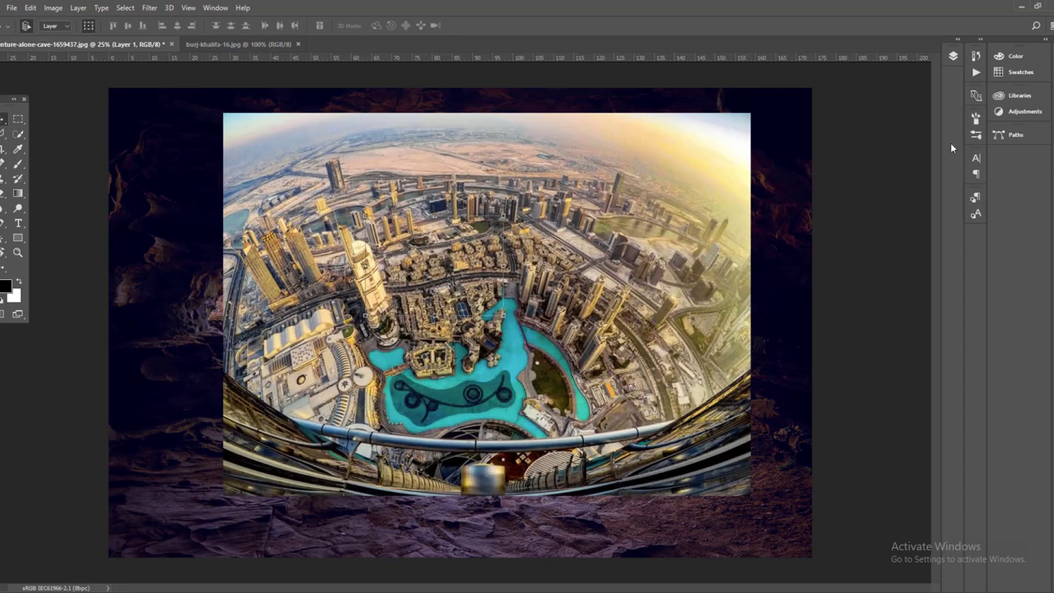
Move the city layer beneath the cave layer and select the cave layer
{"action": "left_click", "coordinate": [953, 56]}
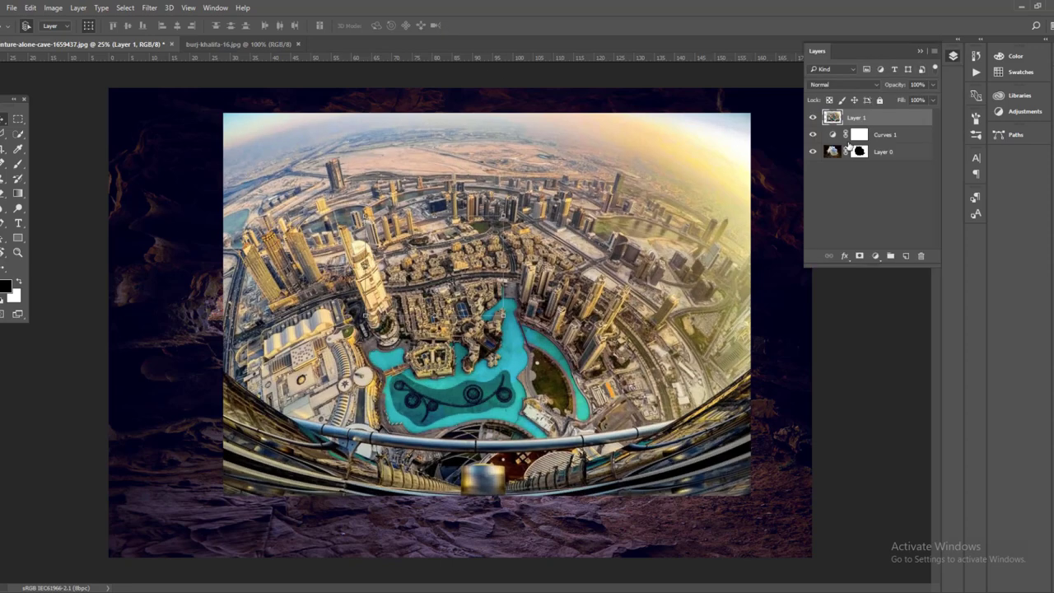
{"action": "left_click_drag", "start_coordinate": [856, 120], "coordinate": [856, 163]}
{"action": "left_click", "coordinate": [894, 136]}
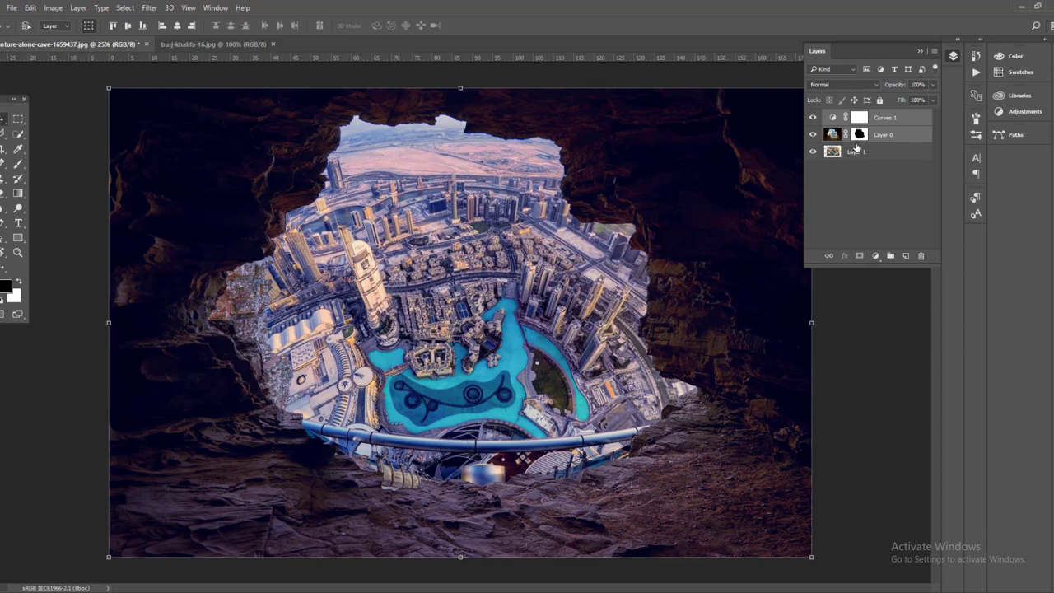
Merge the curves into the cave layer and Gaussian-blur the city layer at 2.5 px
{"action": "key", "text": "ctrl+e"}
{"action": "left_click", "coordinate": [845, 137]}
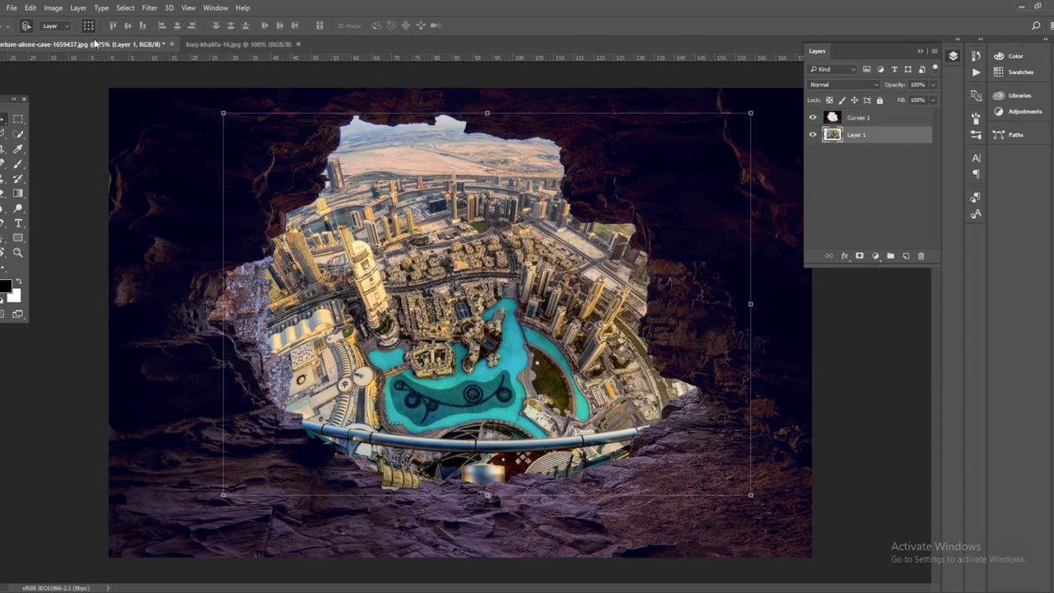
{"action": "left_click", "coordinate": [149, 8]}
{"action": "mouse_move", "coordinate": [155, 133]}
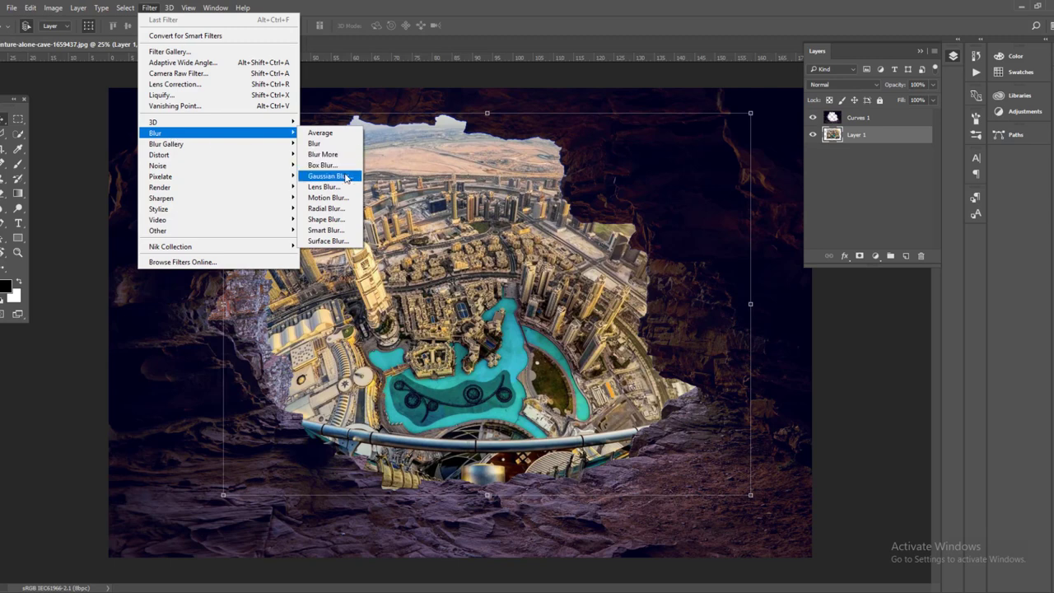
{"action": "left_click", "coordinate": [346, 177]}
{"action": "left_click_drag", "start_coordinate": [805, 299], "coordinate": [799, 296]}
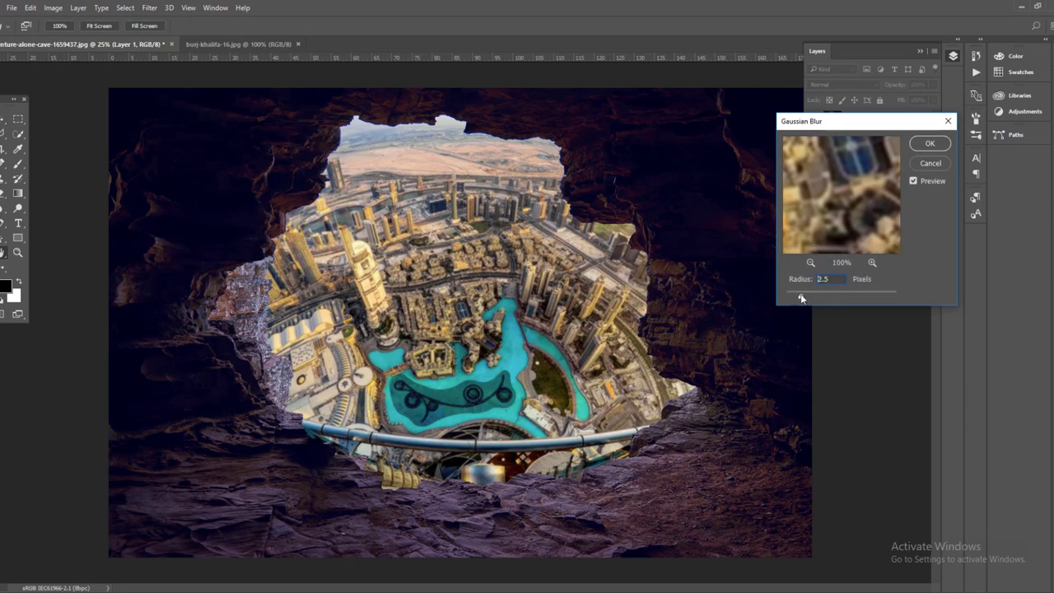
{"action": "left_click", "coordinate": [936, 149]}
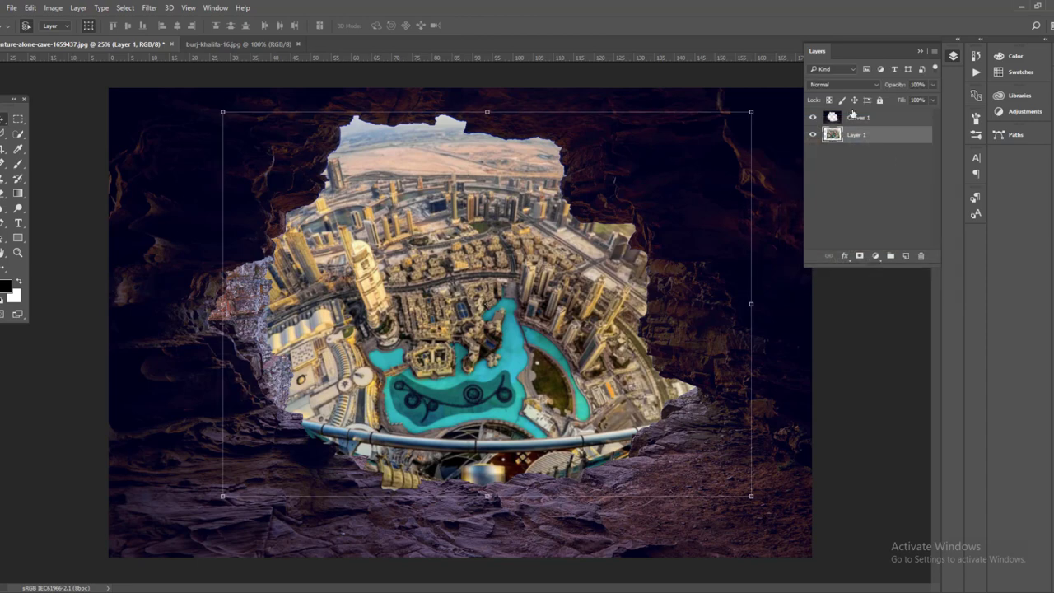
{"action": "left_click", "coordinate": [875, 256]}
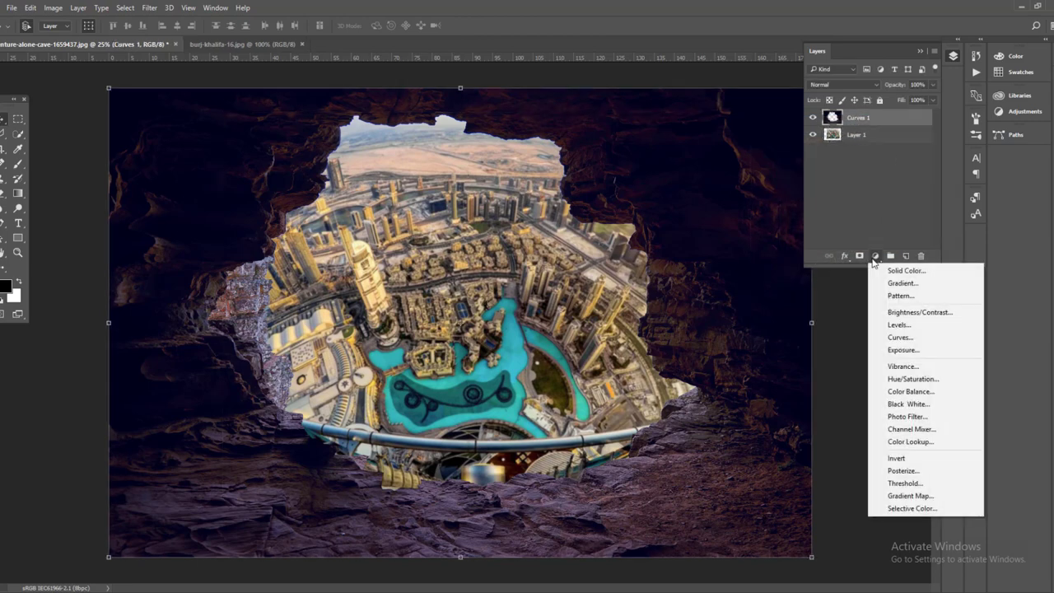
Add a Levels layer clipped to Curves 1 with input levels 15, 0.90 and 247
{"action": "left_click", "coordinate": [899, 325]}
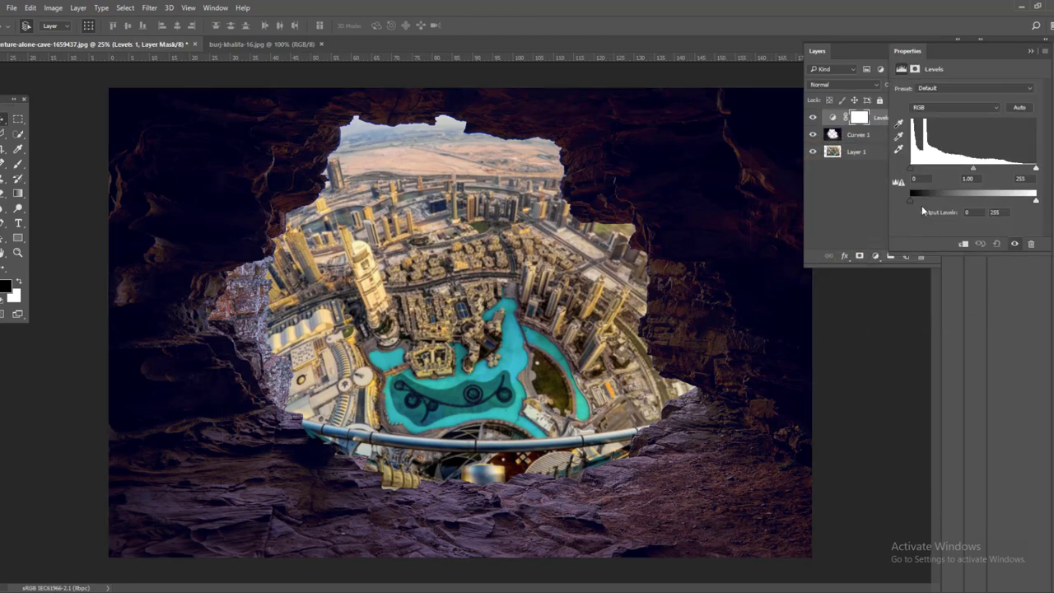
{"action": "left_click", "coordinate": [958, 242]}
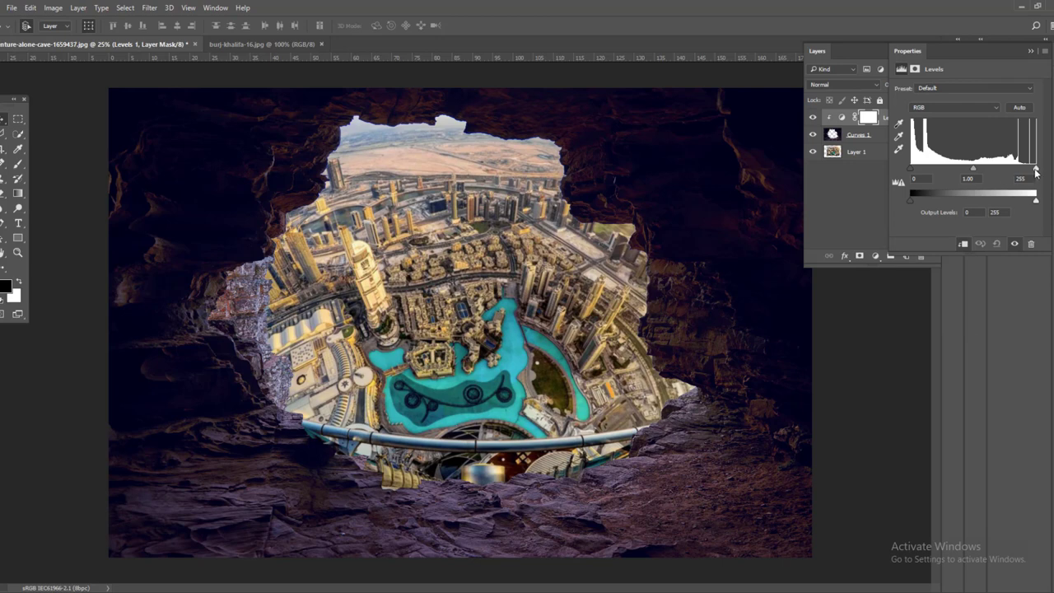
{"action": "left_click_drag", "start_coordinate": [1035, 169], "coordinate": [1033, 171]}
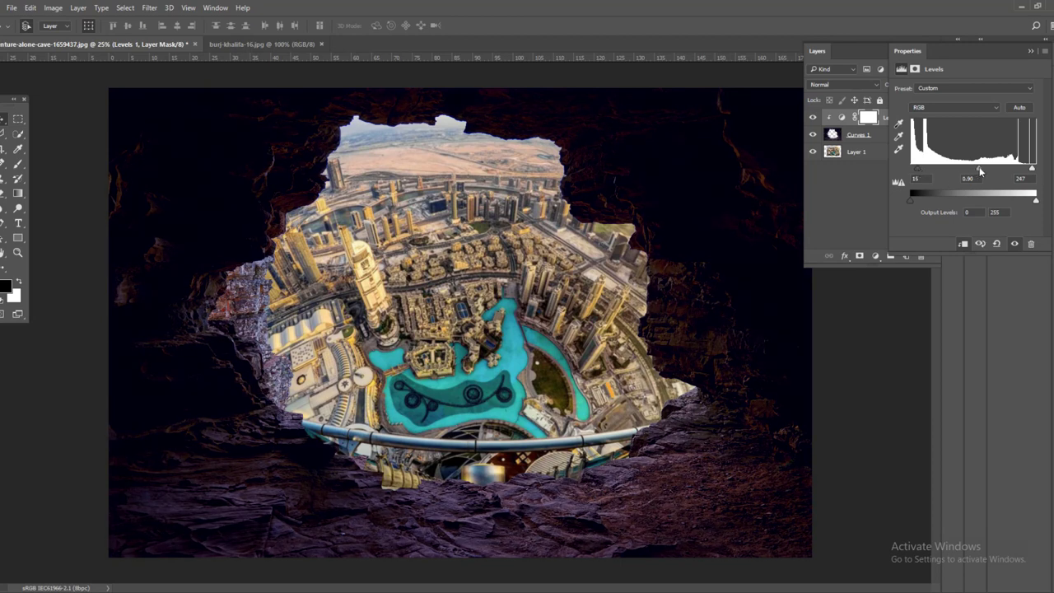
{"action": "left_click", "coordinate": [1030, 51]}
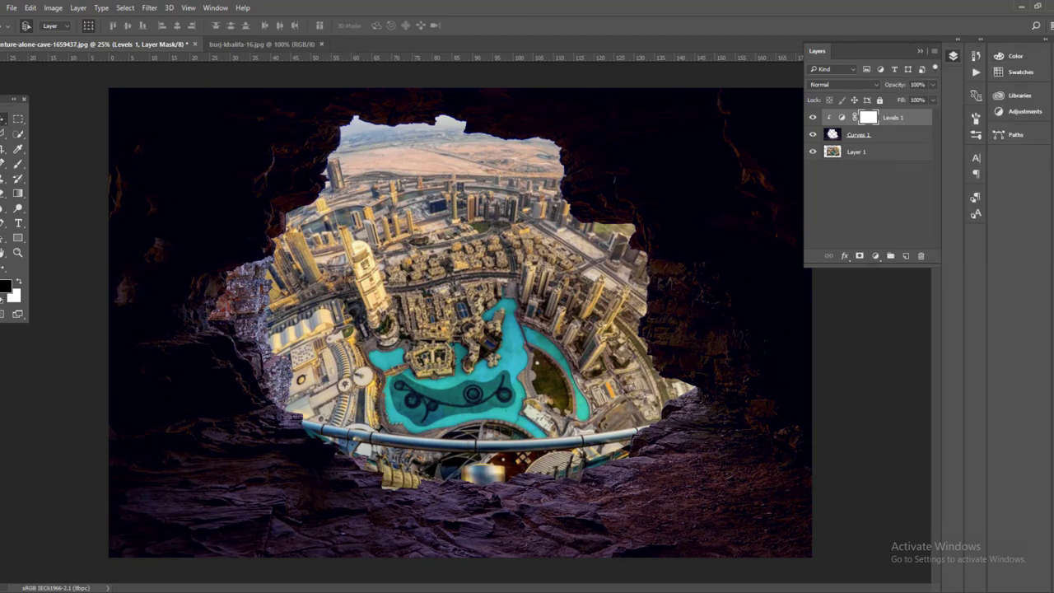
{"action": "left_click", "coordinate": [51, 144]}
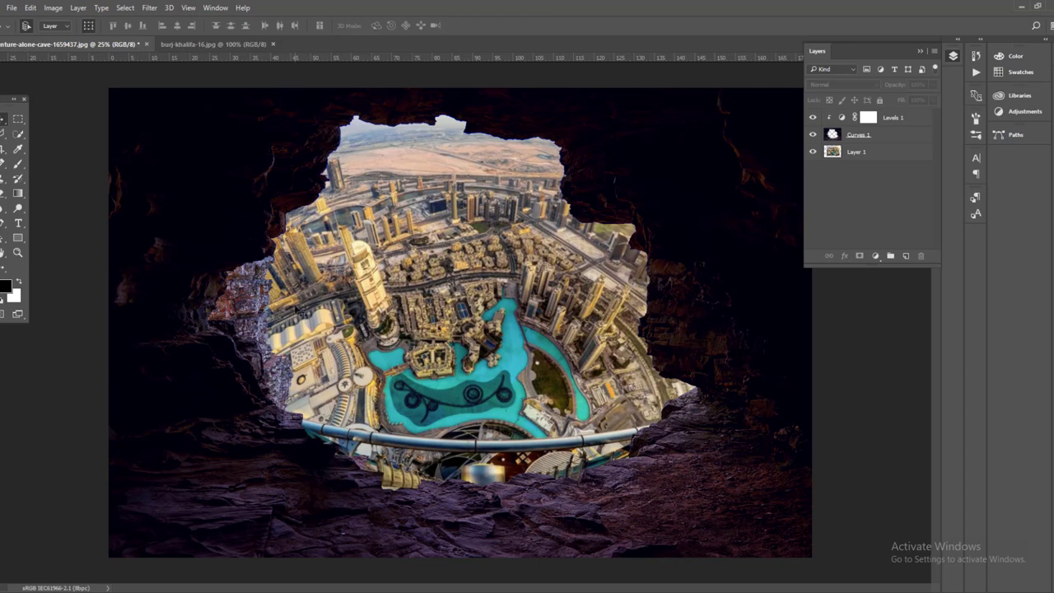
Add Layer 2 below Curves 1 and dab a large soft white glow over the upper-left city
{"action": "left_click", "coordinate": [905, 256]}
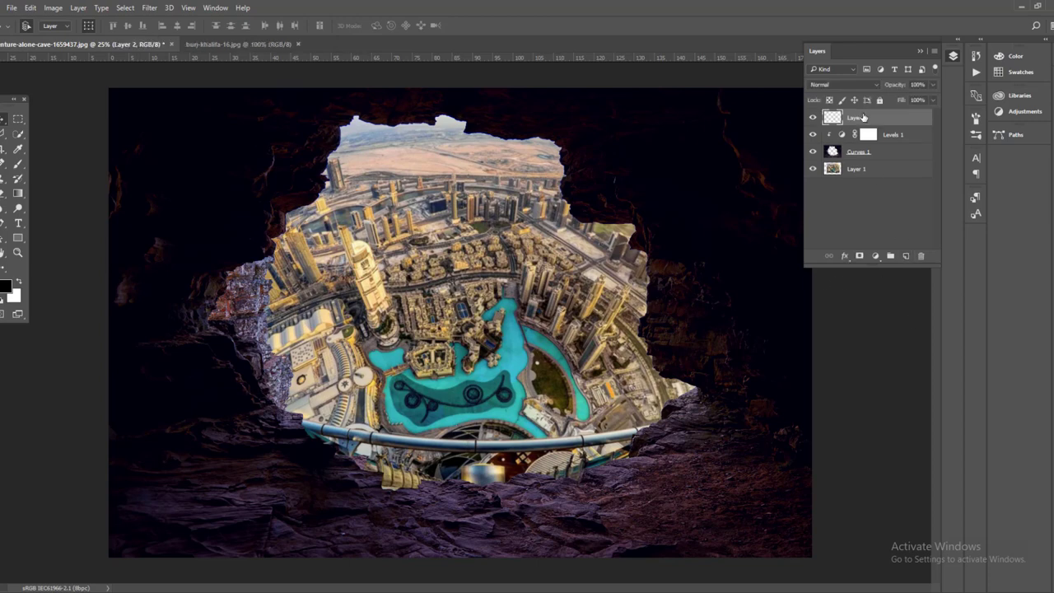
{"action": "left_click_drag", "start_coordinate": [863, 117], "coordinate": [852, 162]}
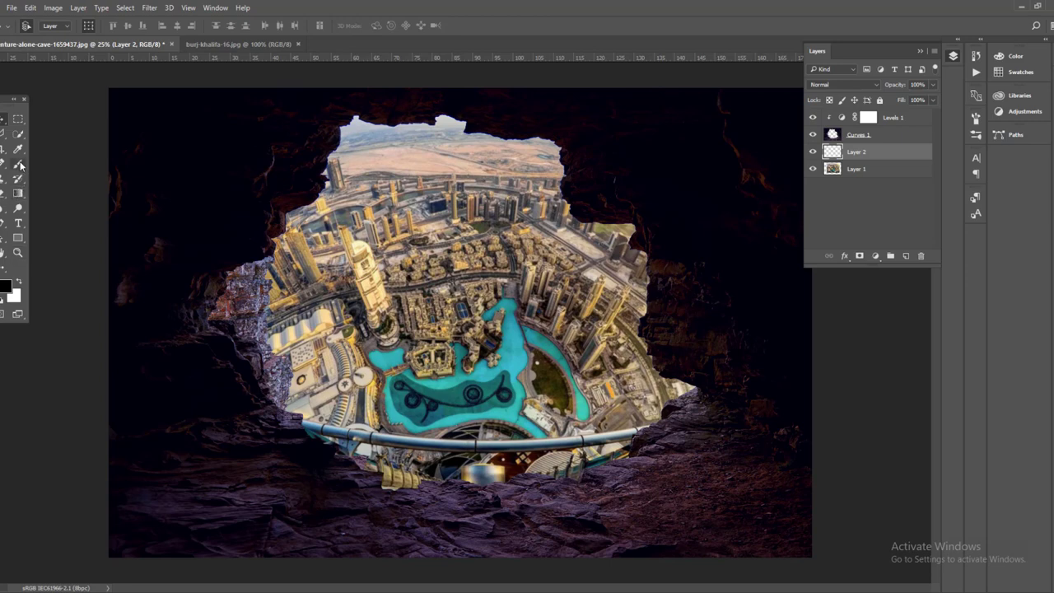
{"action": "left_click", "coordinate": [18, 163]}
{"action": "left_click", "coordinate": [20, 283]}
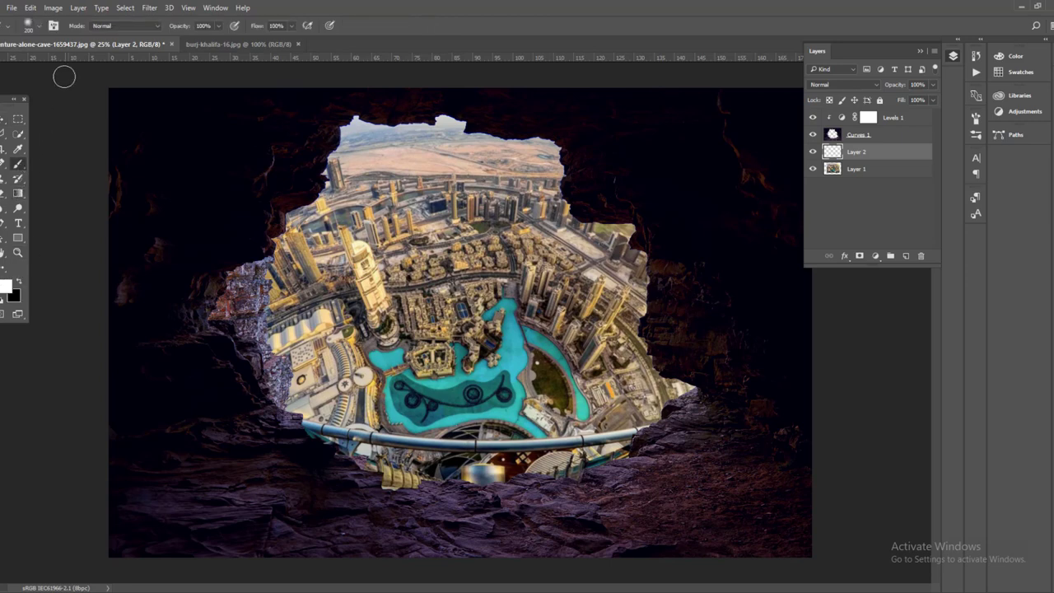
{"action": "left_click", "coordinate": [41, 28]}
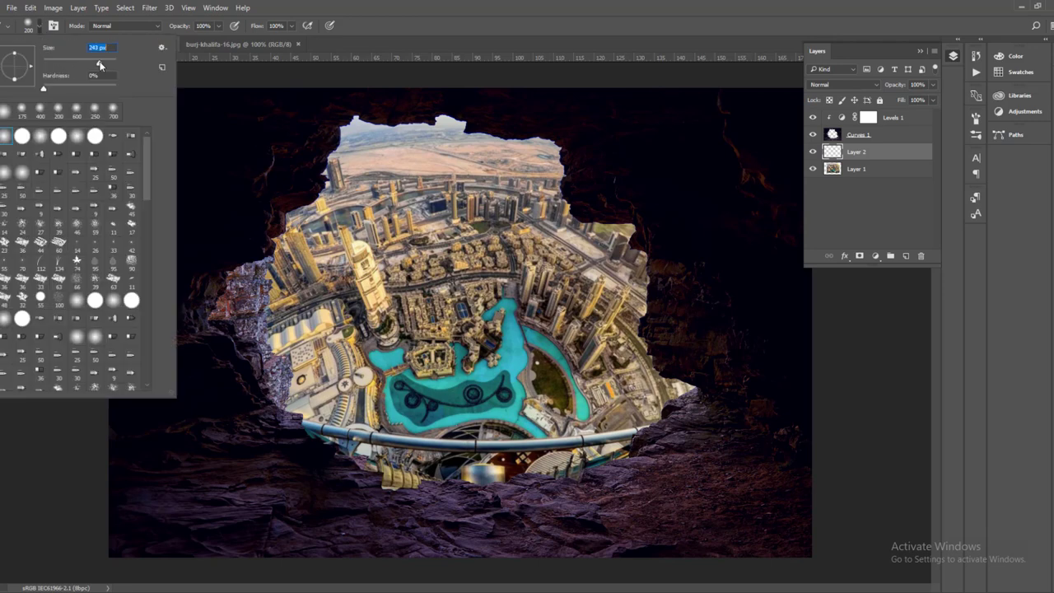
{"action": "left_click", "coordinate": [42, 27]}
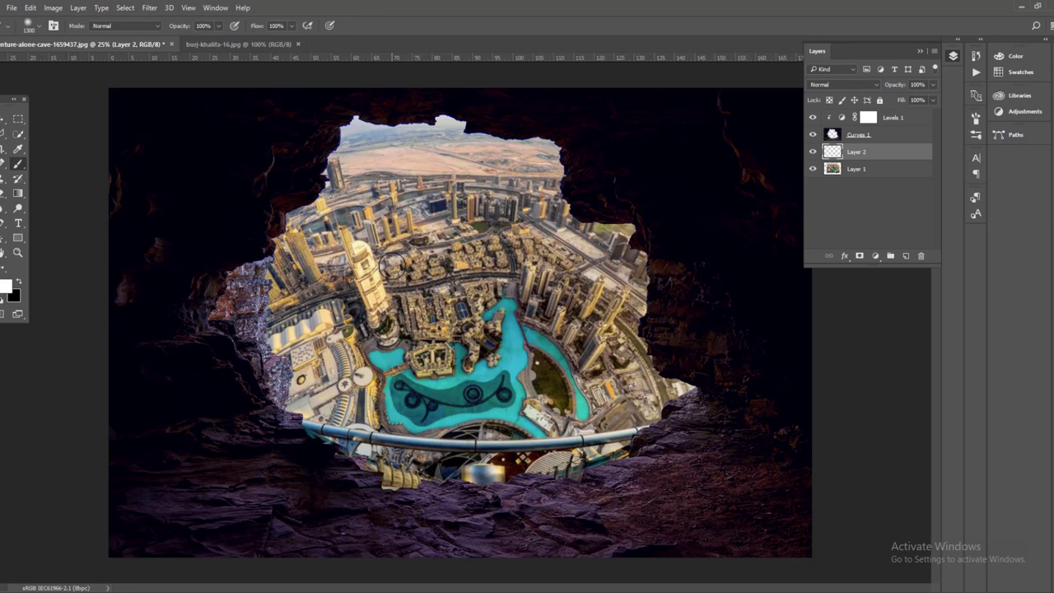
{"action": "left_click", "coordinate": [349, 197]}
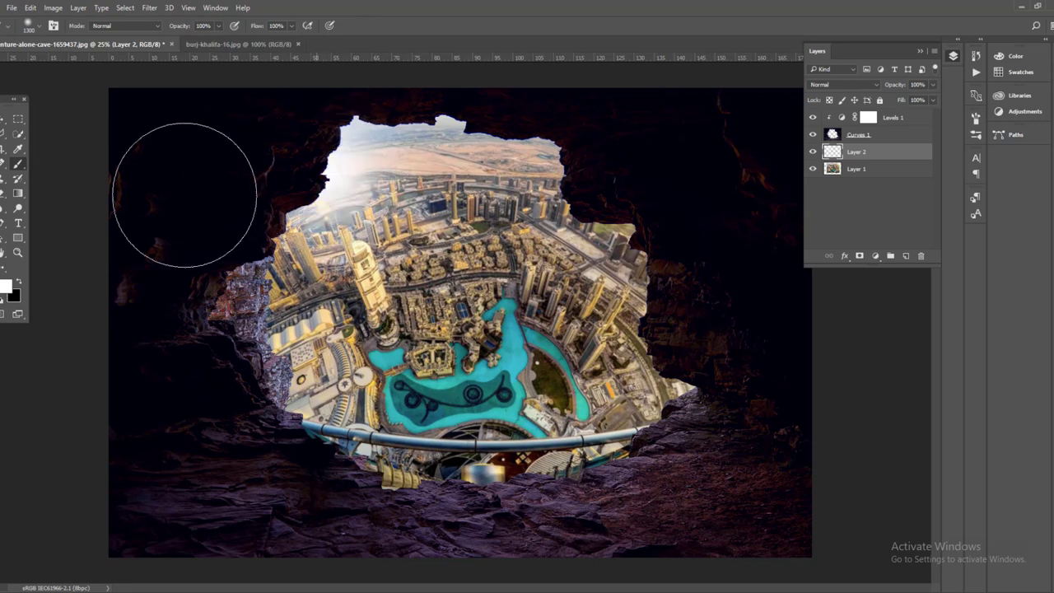
Distort the white glow, dragging all four corners outward into a broad angled haze
{"action": "key", "text": "v"}
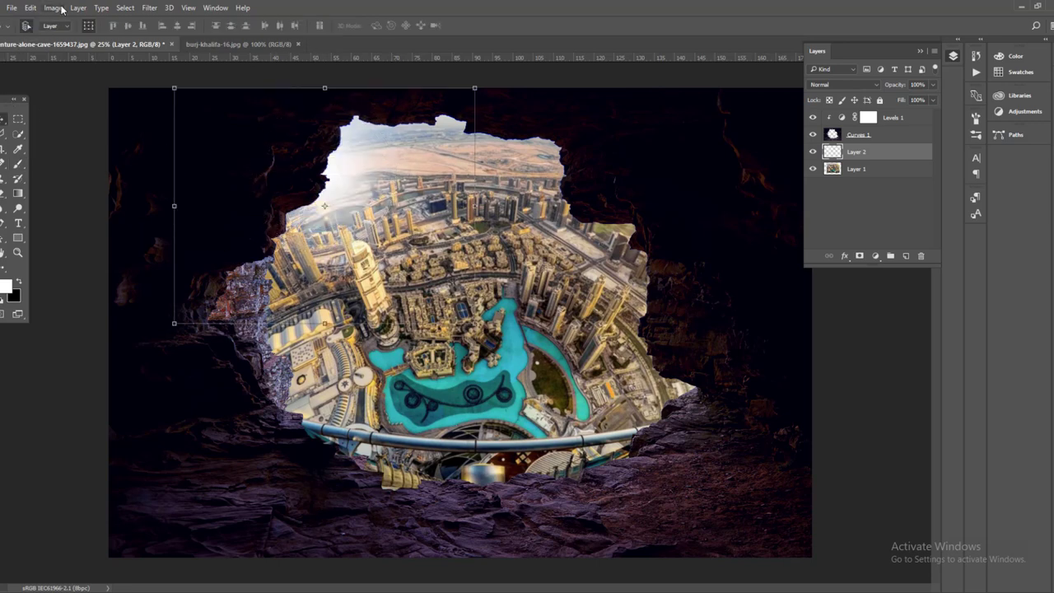
{"action": "left_click", "coordinate": [53, 7]}
{"action": "left_click", "coordinate": [30, 10]}
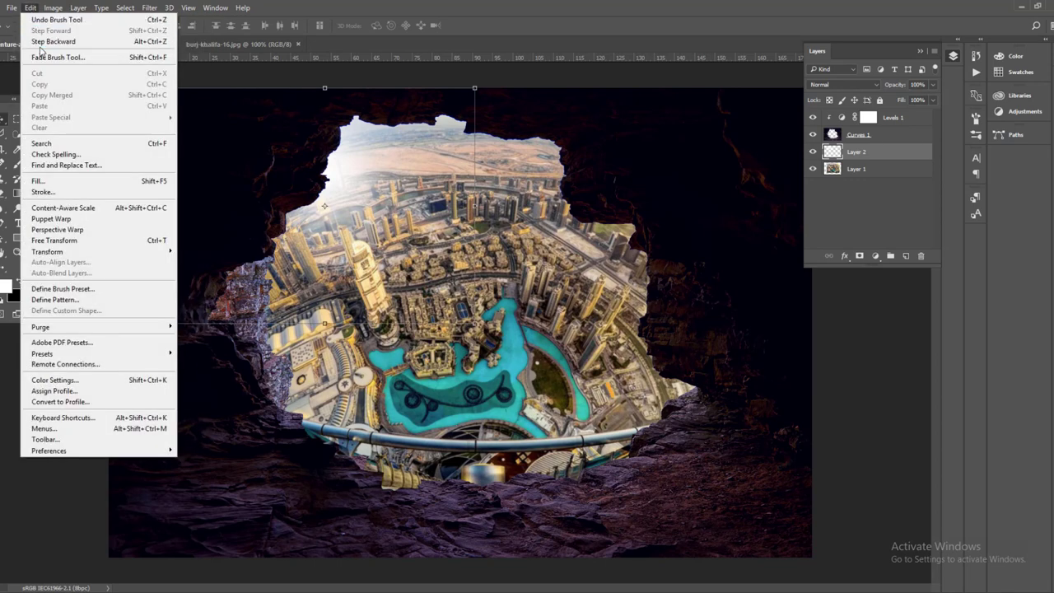
{"action": "mouse_move", "coordinate": [50, 251]}
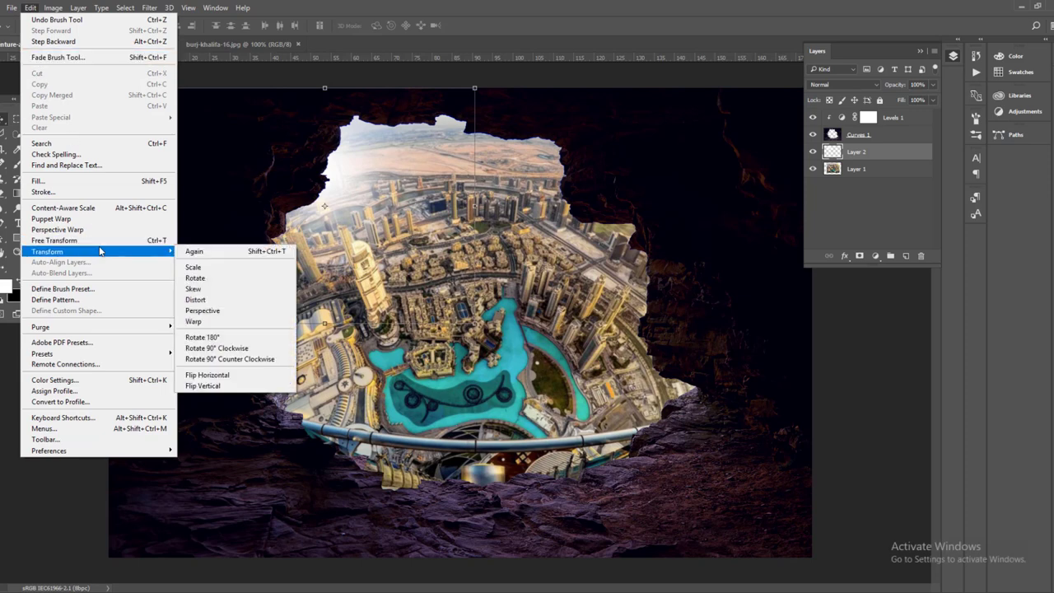
{"action": "left_click", "coordinate": [239, 299]}
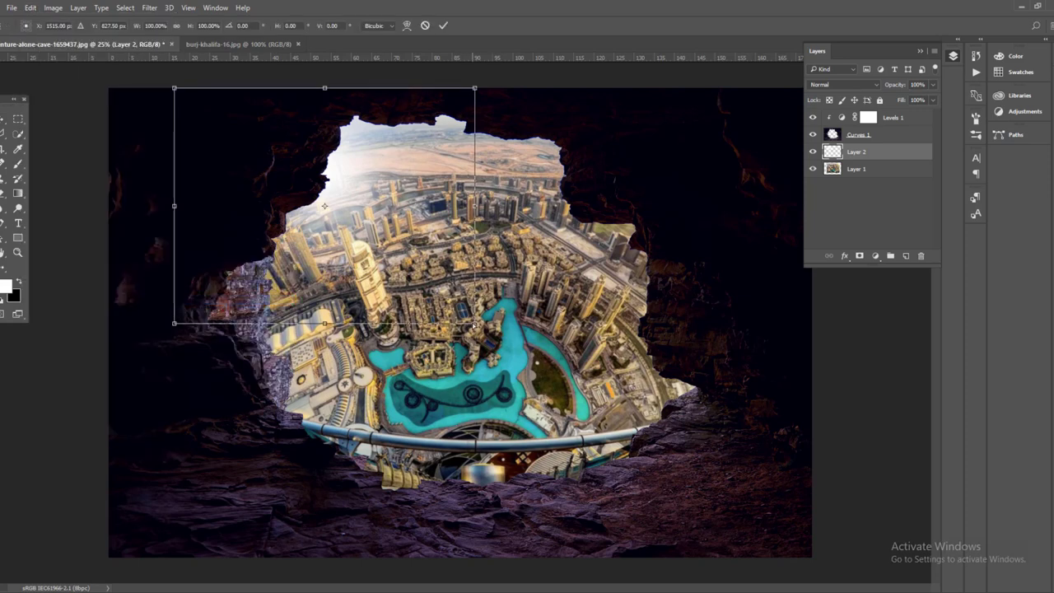
{"action": "left_click_drag", "start_coordinate": [474, 323], "coordinate": [838, 581]}
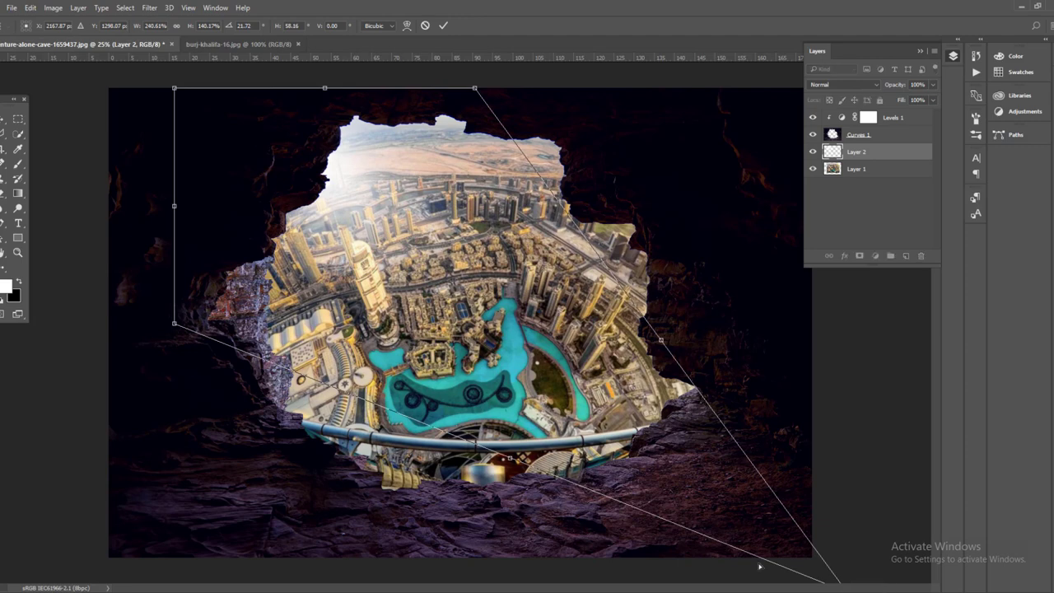
{"action": "left_click_drag", "start_coordinate": [174, 325], "coordinate": [283, 465]}
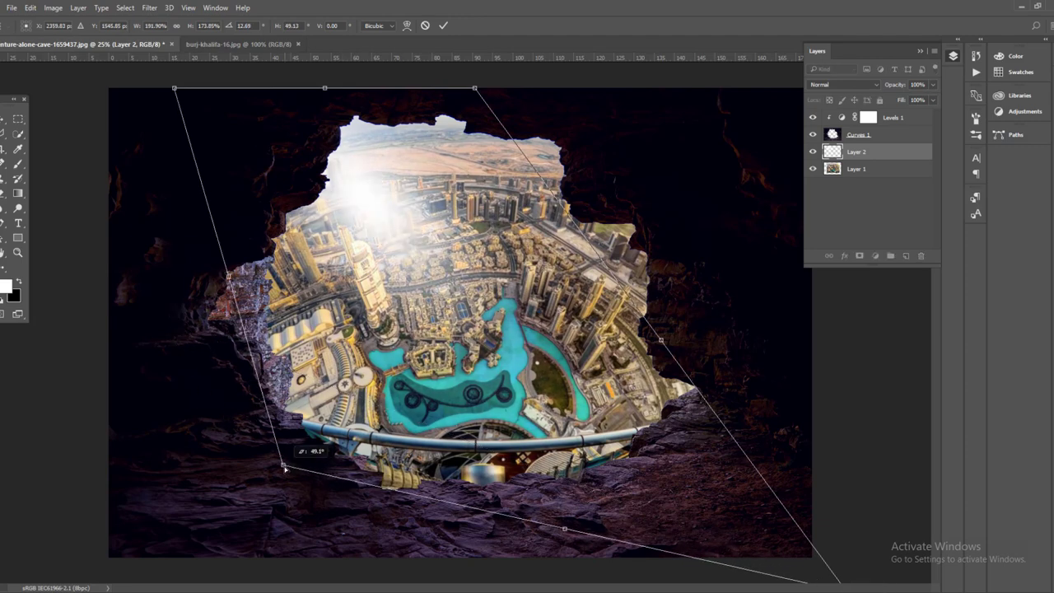
{"action": "left_click_drag", "start_coordinate": [173, 88], "coordinate": [78, 70]}
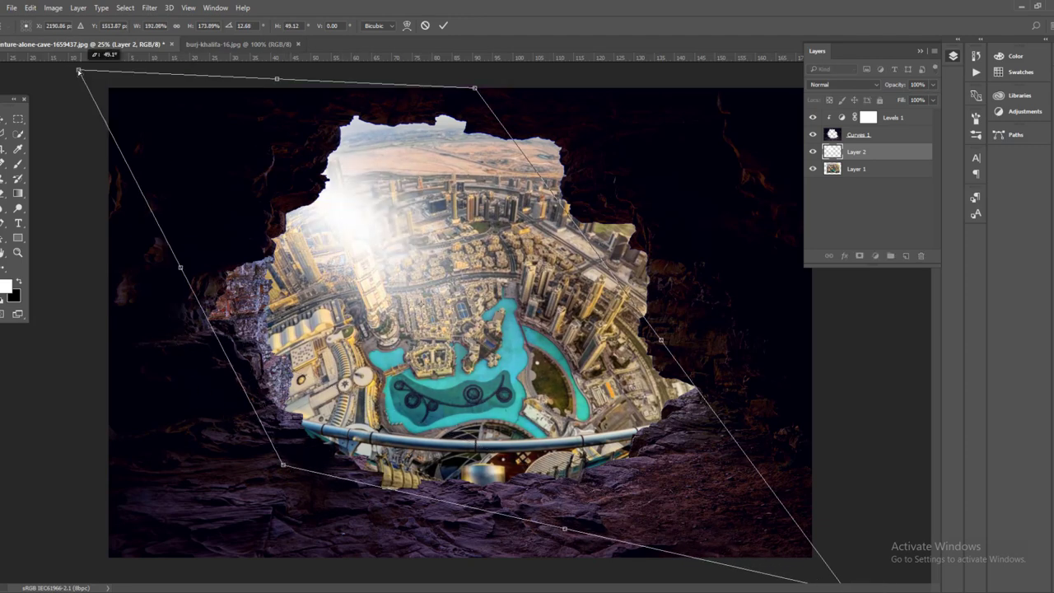
{"action": "left_click_drag", "start_coordinate": [477, 86], "coordinate": [491, 9]}
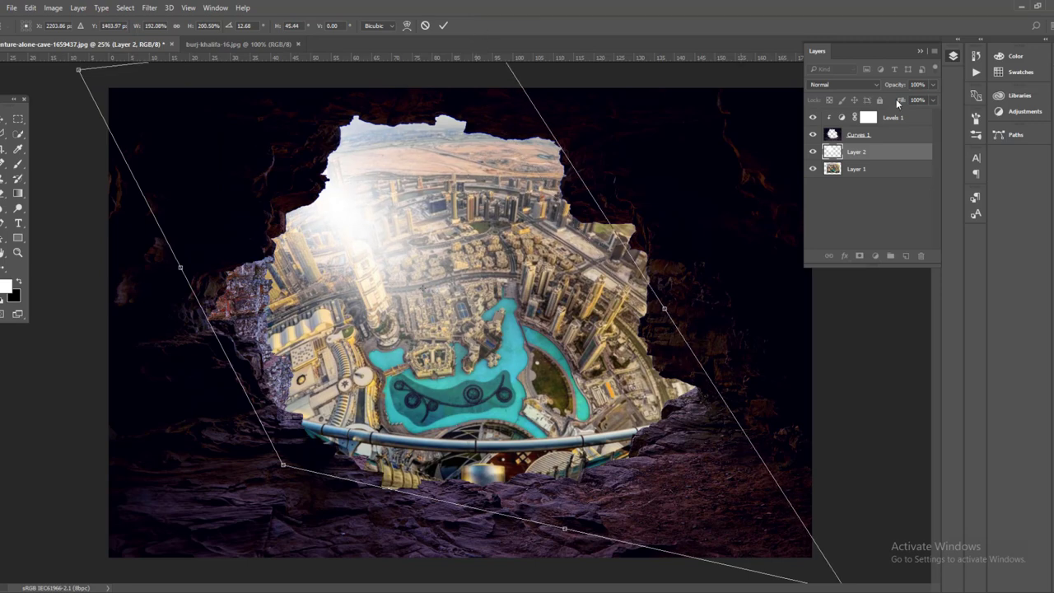
{"action": "left_click", "coordinate": [443, 26]}
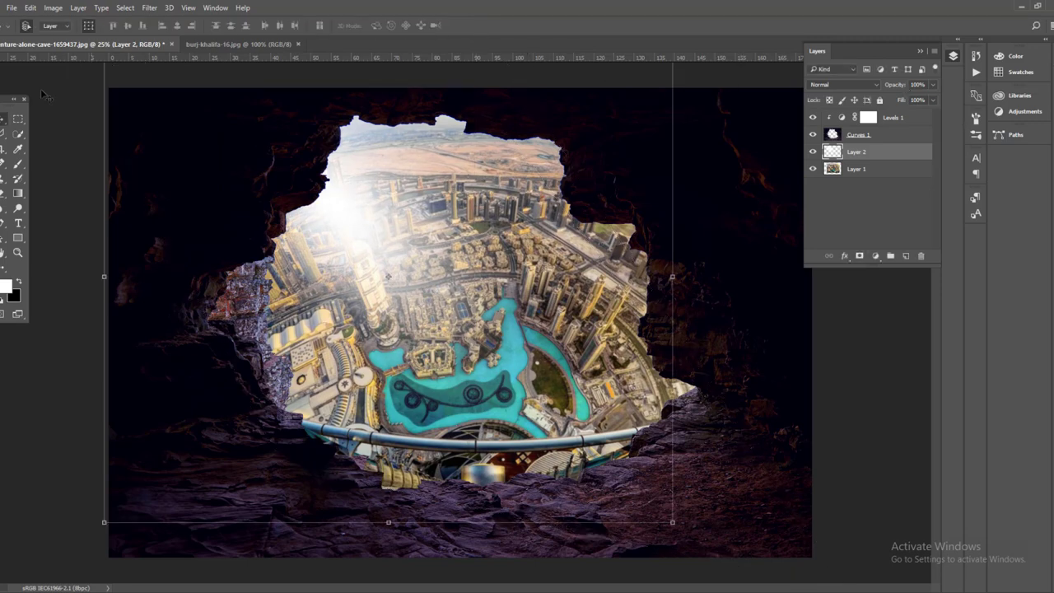
Reselect Layer 2 and zoom in on the composition
{"action": "left_click", "coordinate": [376, 239], "text": "ctrl"}
{"action": "key", "text": "ctrl+t"}
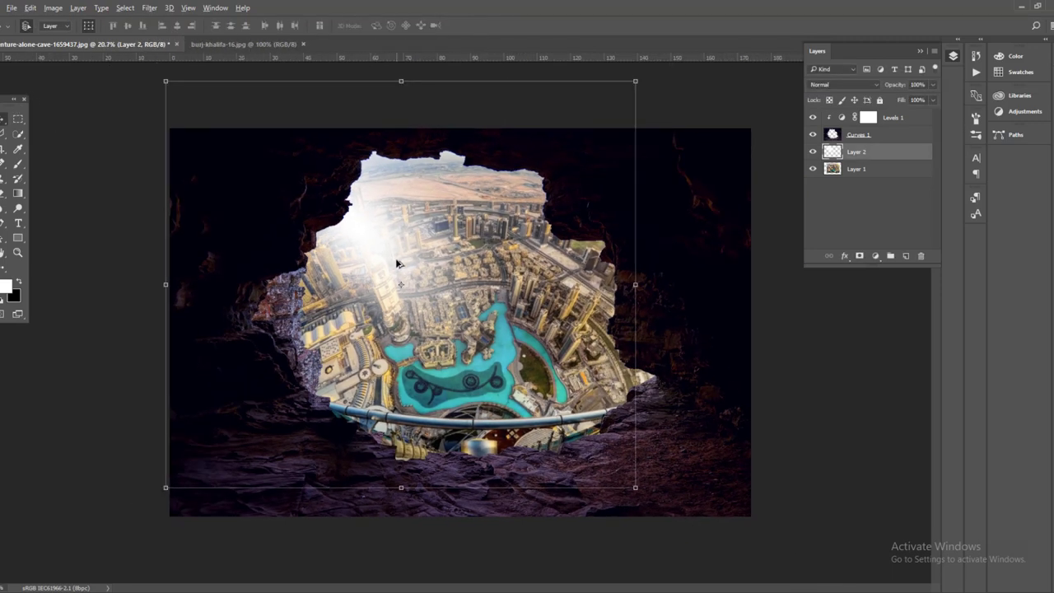
{"action": "scroll", "coordinate": [378, 263], "scroll_direction": "up", "scroll_amount": 1}
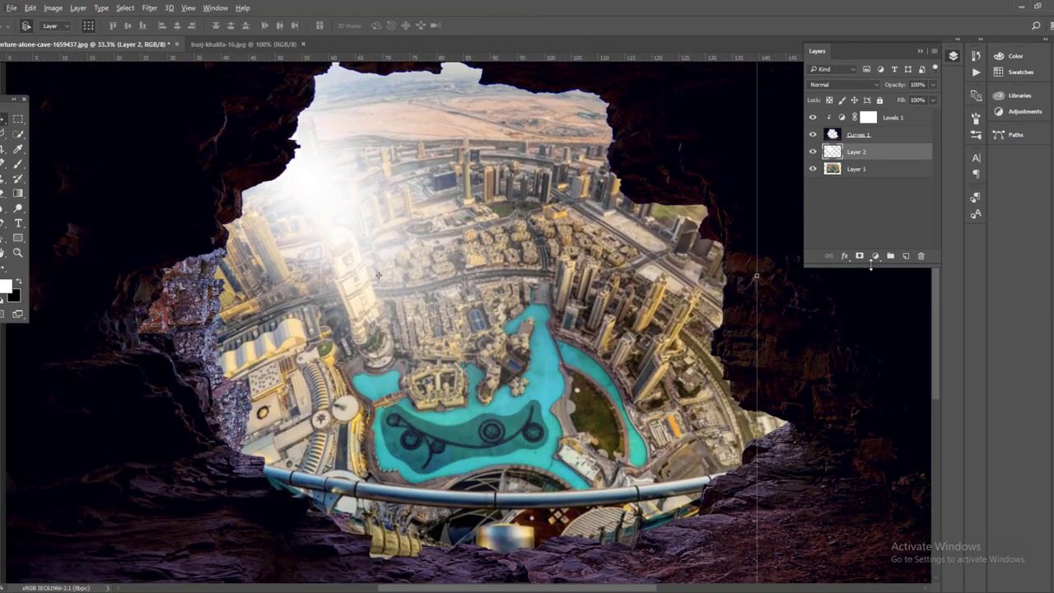
{"action": "left_click", "coordinate": [874, 256]}
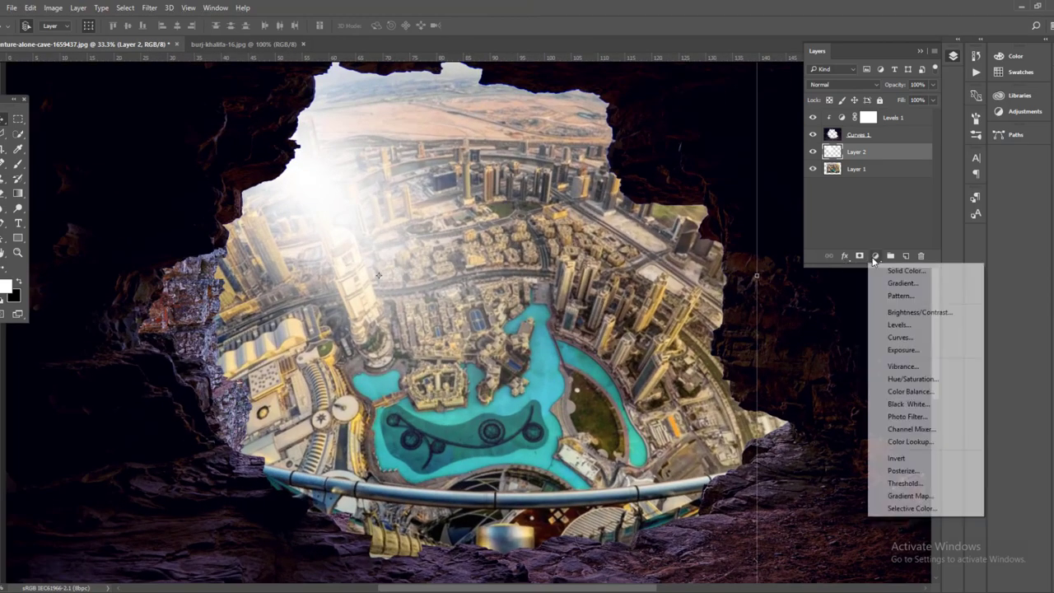
Add a colorized Hue/Saturation layer clipped to Layer 2: Saturation 66, Lightness -20, peach hue
{"action": "left_click", "coordinate": [905, 378]}
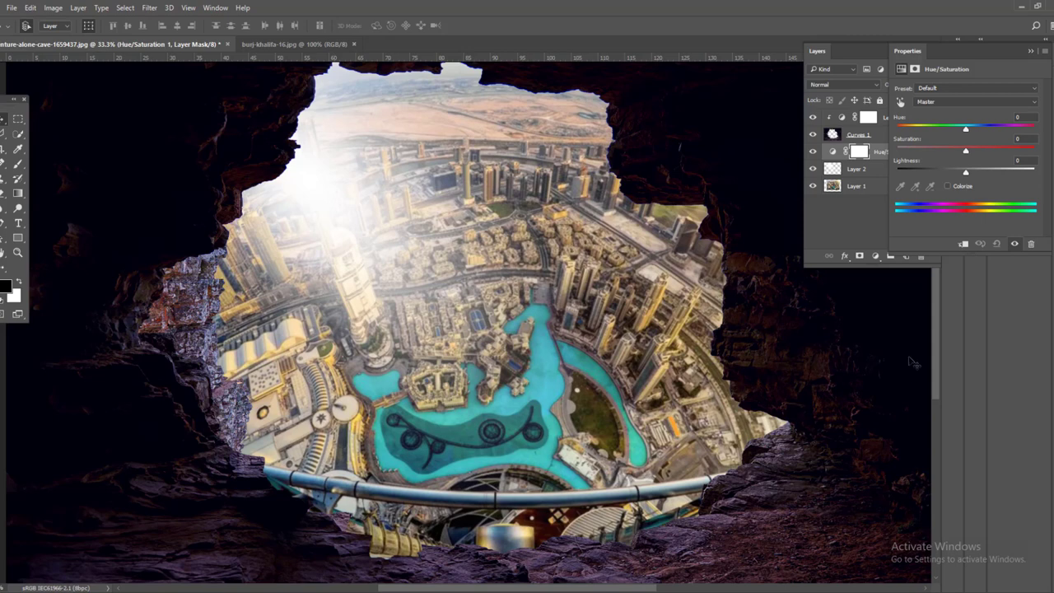
{"action": "left_click", "coordinate": [962, 244]}
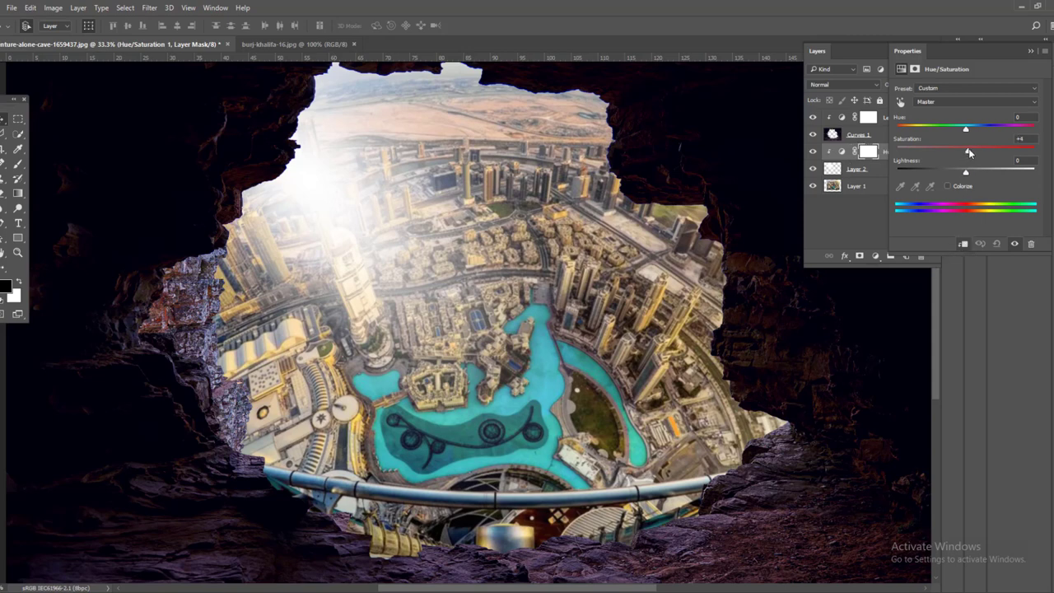
{"action": "left_click", "coordinate": [955, 187]}
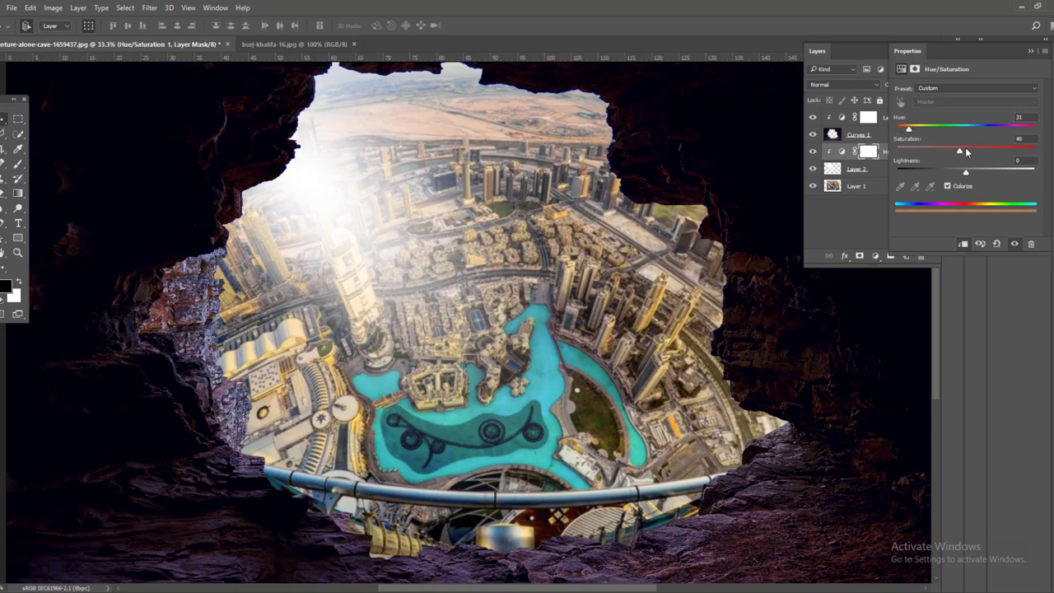
{"action": "left_click_drag", "start_coordinate": [960, 151], "coordinate": [988, 149]}
{"action": "left_click_drag", "start_coordinate": [909, 129], "coordinate": [898, 129]}
{"action": "left_click_drag", "start_coordinate": [963, 170], "coordinate": [949, 162]}
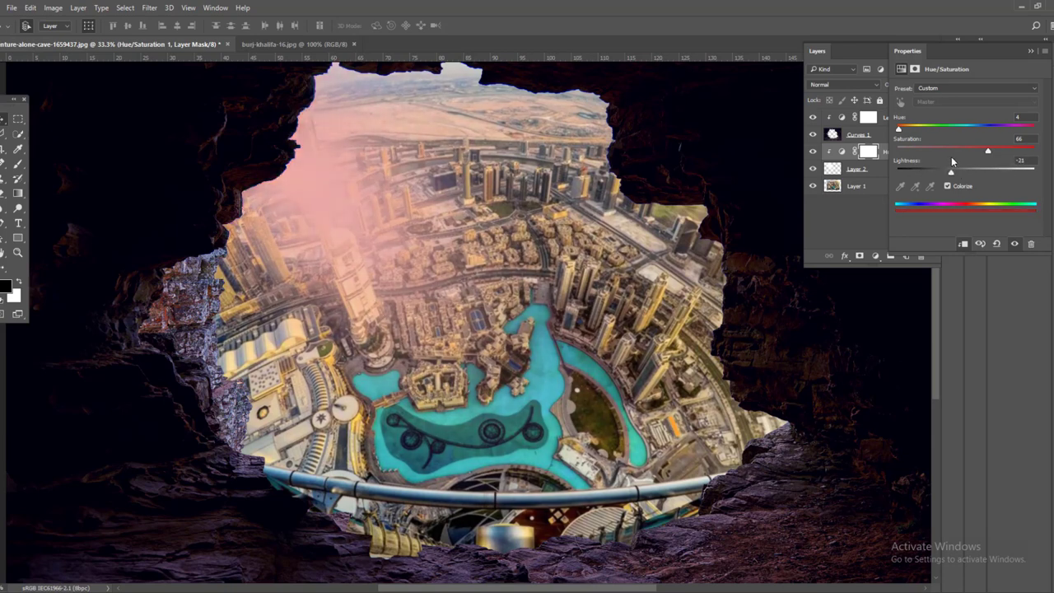
{"action": "left_click_drag", "start_coordinate": [898, 130], "coordinate": [903, 130]}
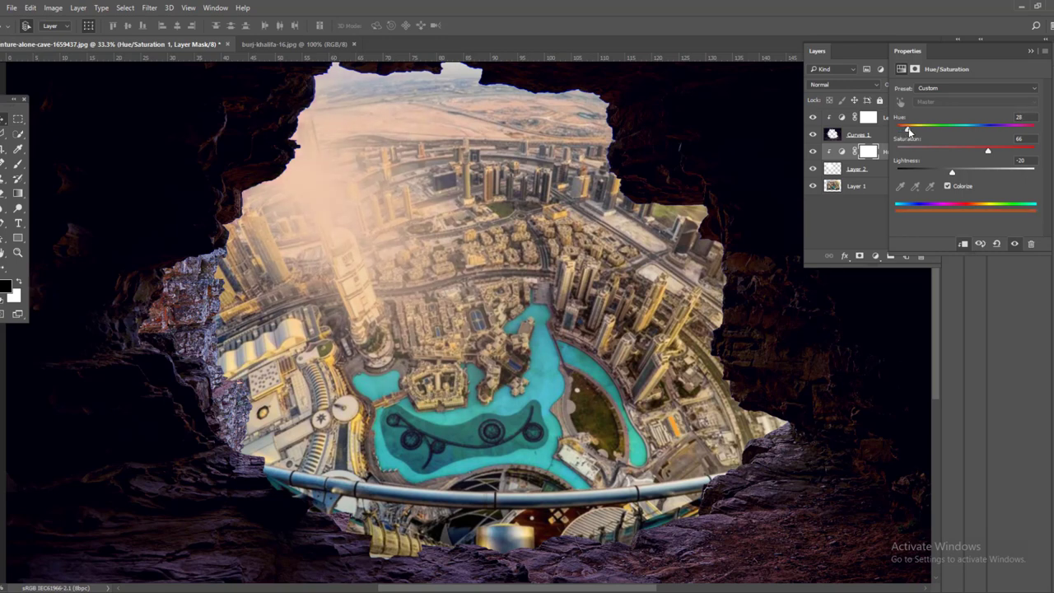
{"action": "left_click", "coordinate": [1028, 52]}
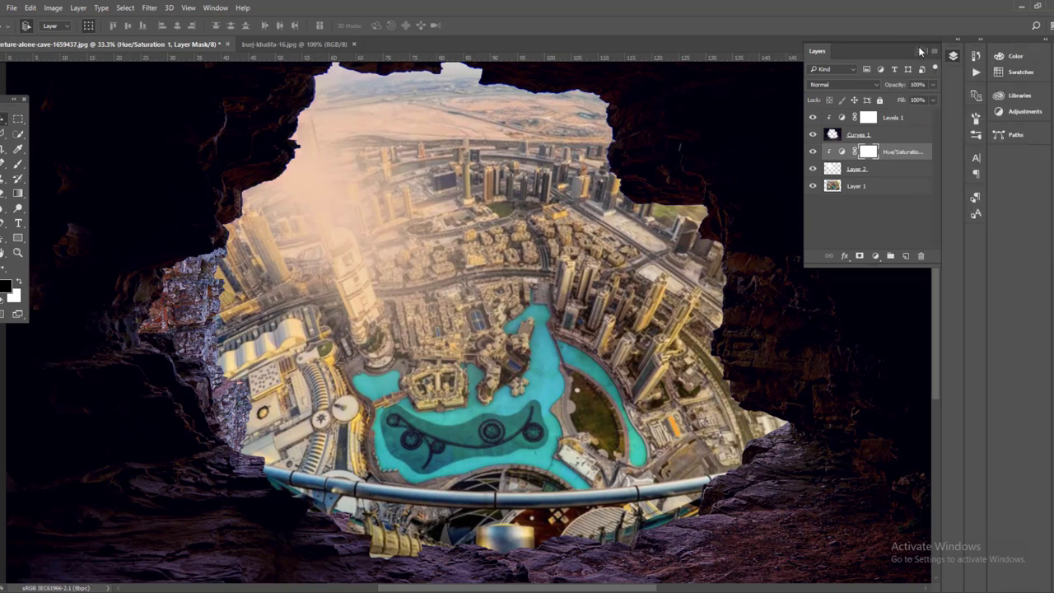
{"action": "left_click", "coordinate": [919, 51]}
Open the beach photo of the seated woman seen from behind
{"action": "left_click", "coordinate": [12, 9]}
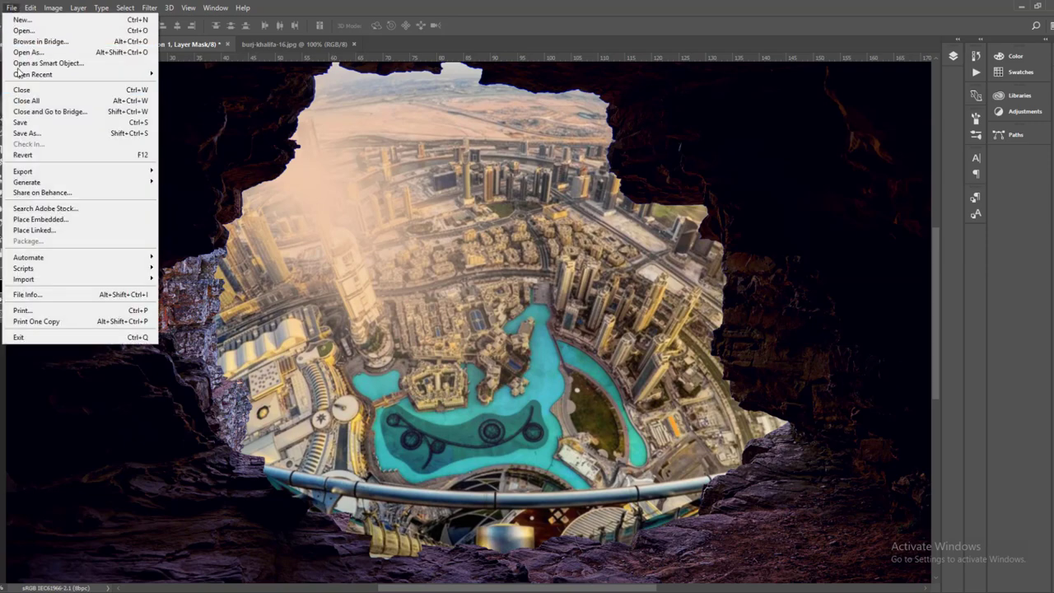
{"action": "left_click", "coordinate": [23, 30]}
{"action": "left_click", "coordinate": [436, 107]}
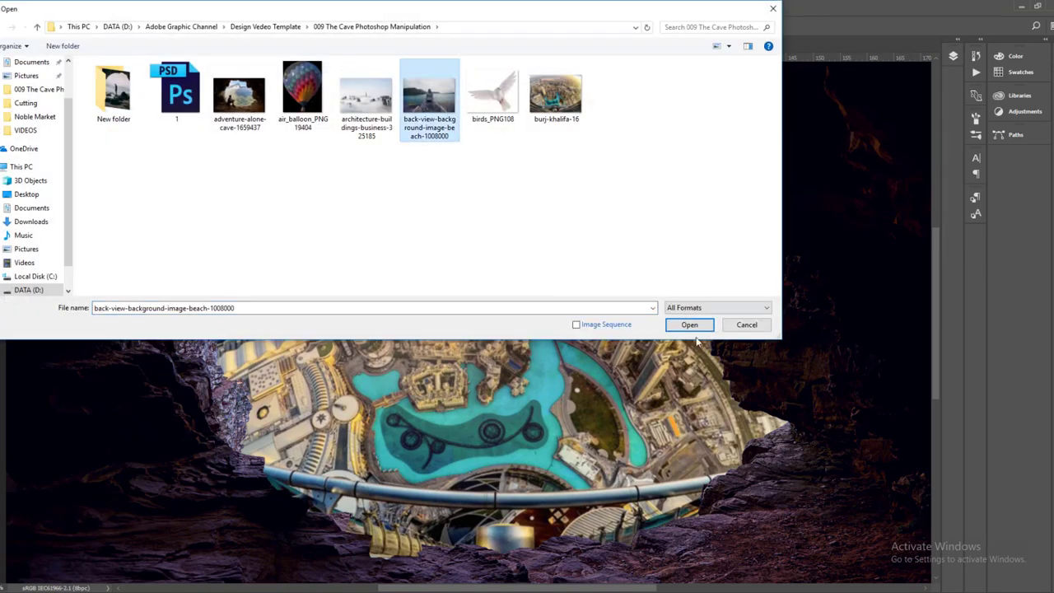
{"action": "left_click", "coordinate": [689, 325]}
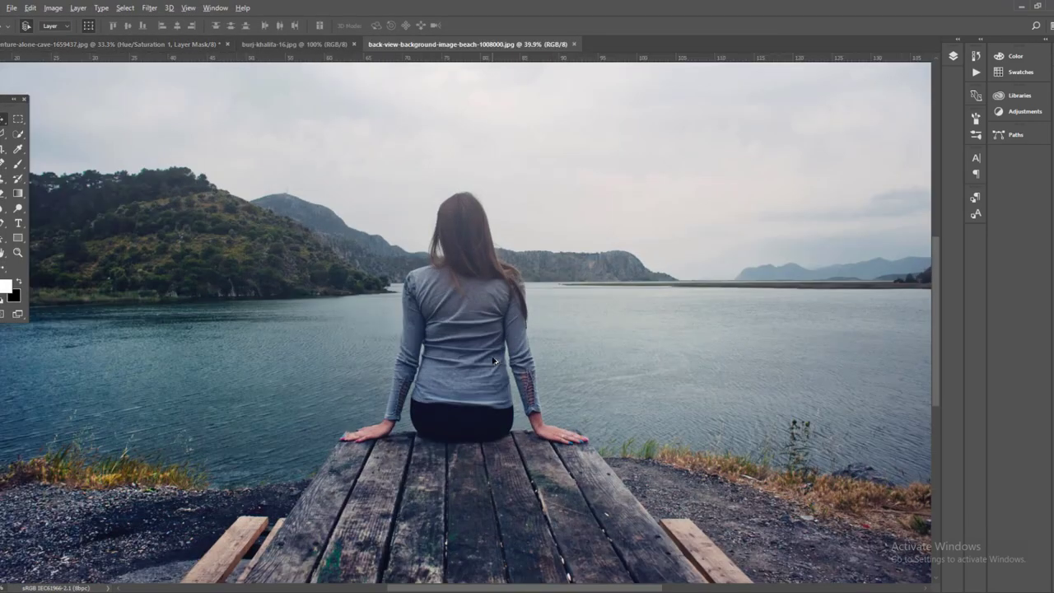
{"action": "scroll", "coordinate": [494, 361], "scroll_direction": "up", "scroll_amount": 2}
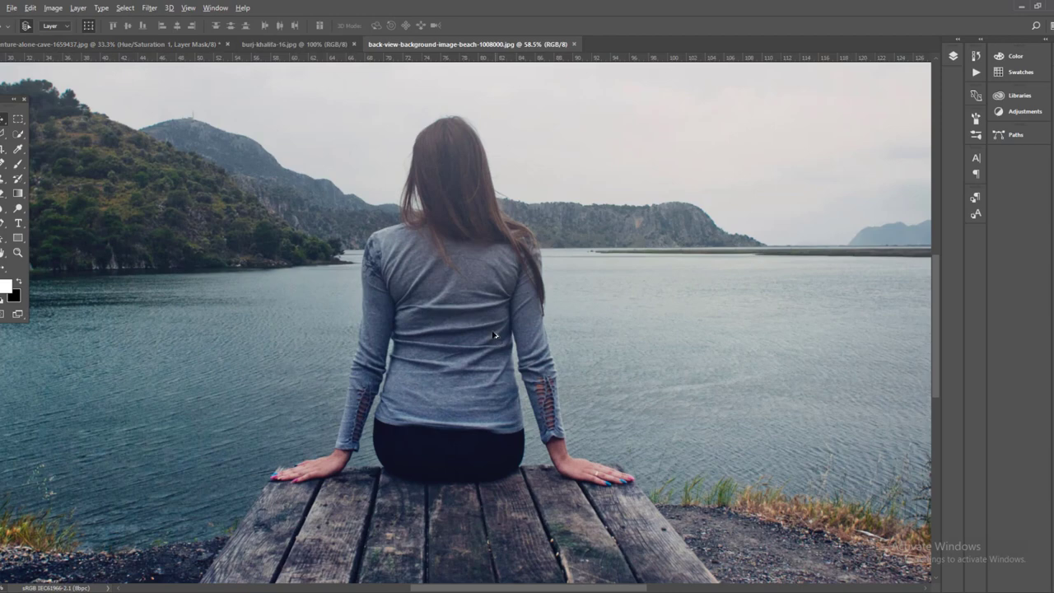
With a 44 px Quick Selection brush, select the woman's hair and torso
{"action": "left_click", "coordinate": [19, 133]}
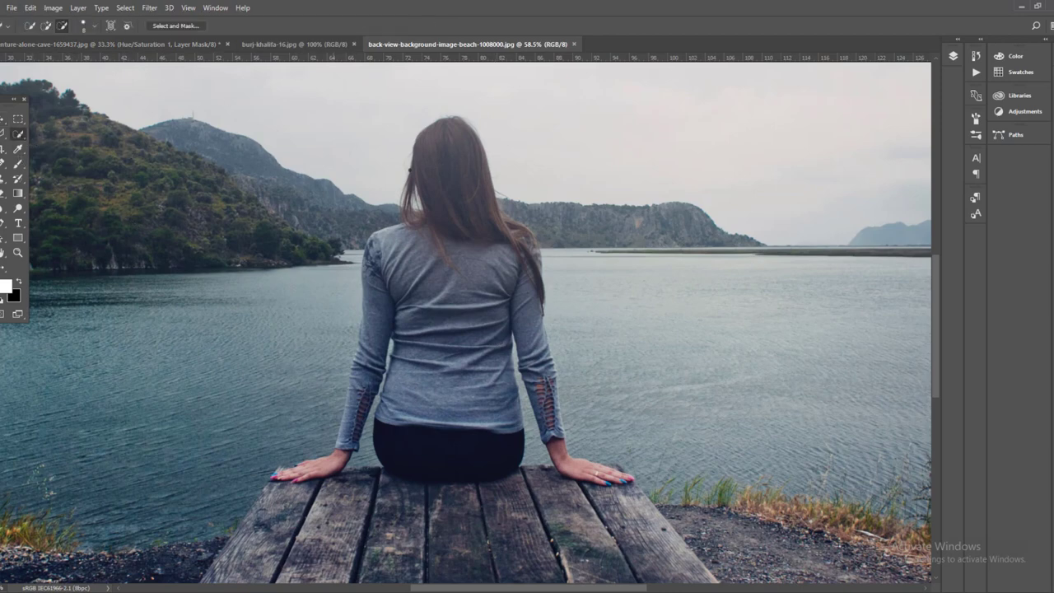
{"action": "left_click", "coordinate": [95, 30]}
{"action": "left_click_drag", "start_coordinate": [39, 59], "coordinate": [48, 58]}
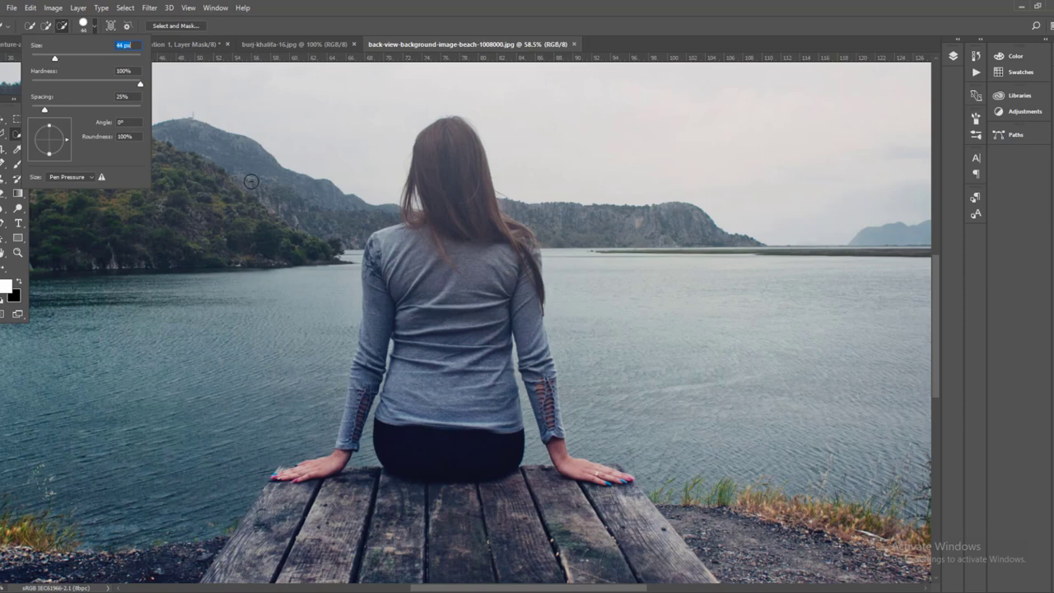
{"action": "left_click", "coordinate": [443, 148]}
{"action": "left_click_drag", "start_coordinate": [455, 191], "coordinate": [458, 439]}
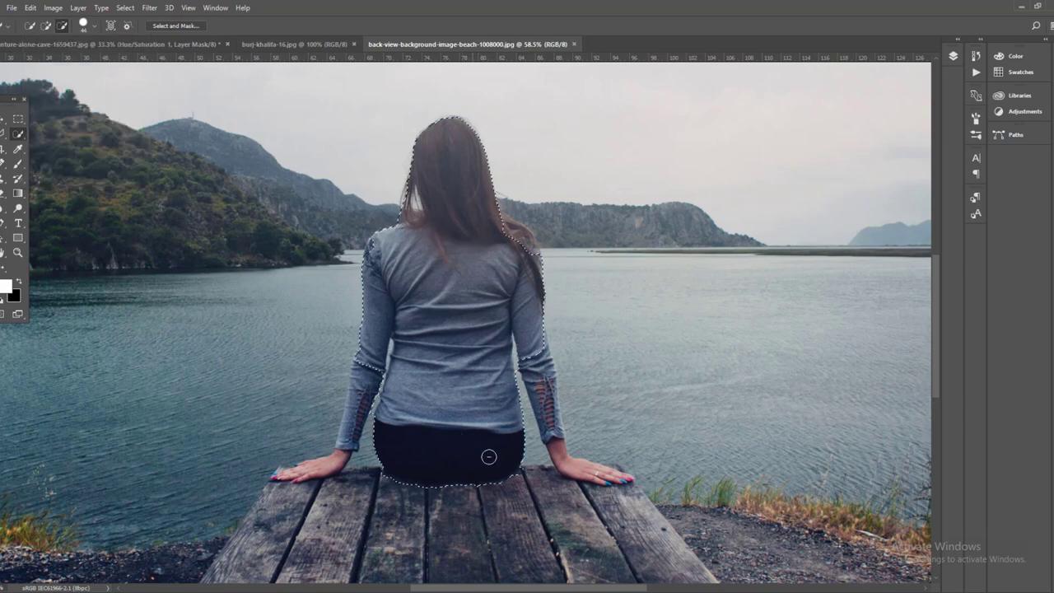
{"action": "scroll", "coordinate": [486, 454], "scroll_direction": "up", "scroll_amount": 2}
{"action": "scroll", "coordinate": [486, 453], "scroll_direction": "up", "scroll_amount": 1}
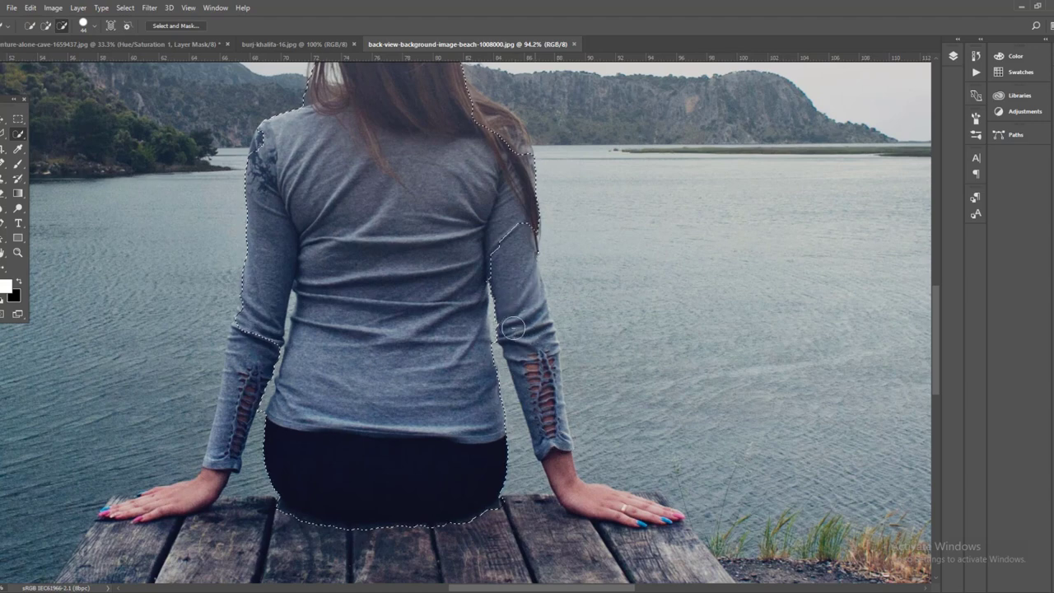
Extend the selection over her right arm, forearm and hand
{"action": "left_click_drag", "start_coordinate": [433, 205], "coordinate": [513, 229]}
{"action": "left_click", "coordinate": [46, 26]}
{"action": "left_click_drag", "start_coordinate": [541, 219], "coordinate": [525, 334]}
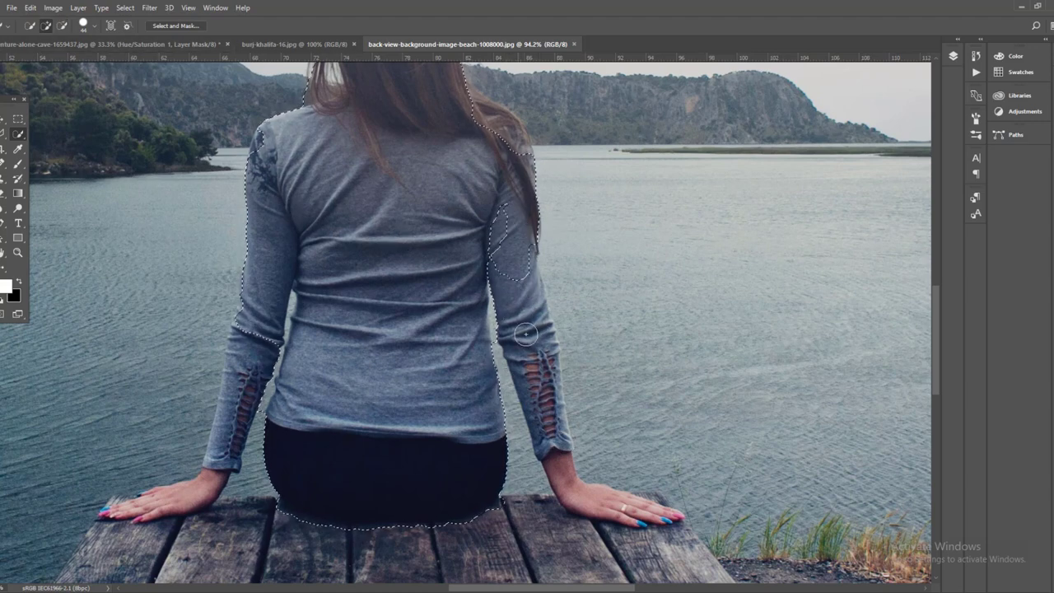
{"action": "left_click_drag", "start_coordinate": [596, 507], "coordinate": [536, 344]}
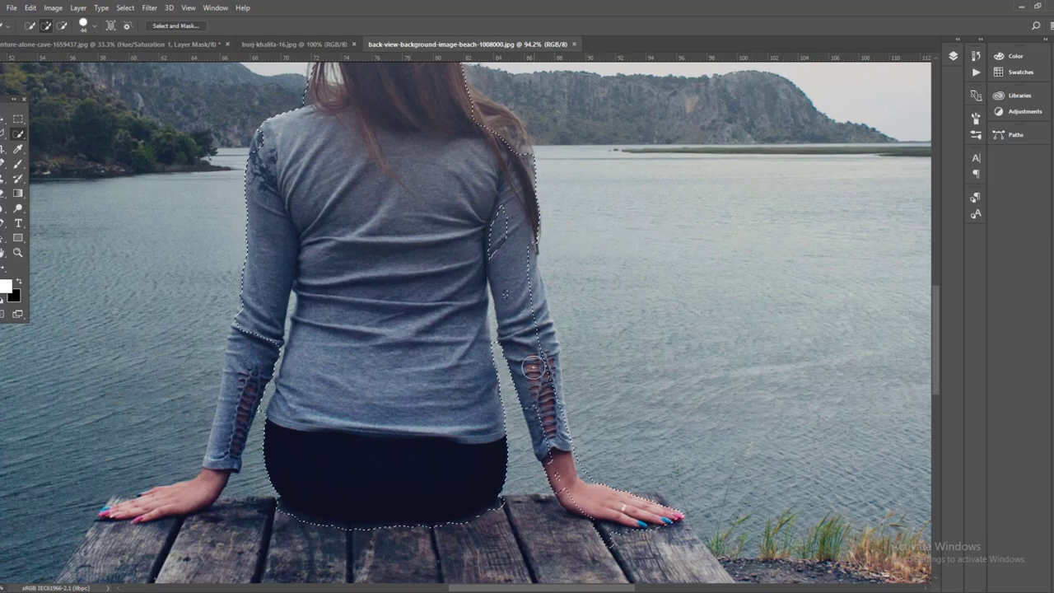
{"action": "left_click_drag", "start_coordinate": [492, 122], "coordinate": [540, 311]}
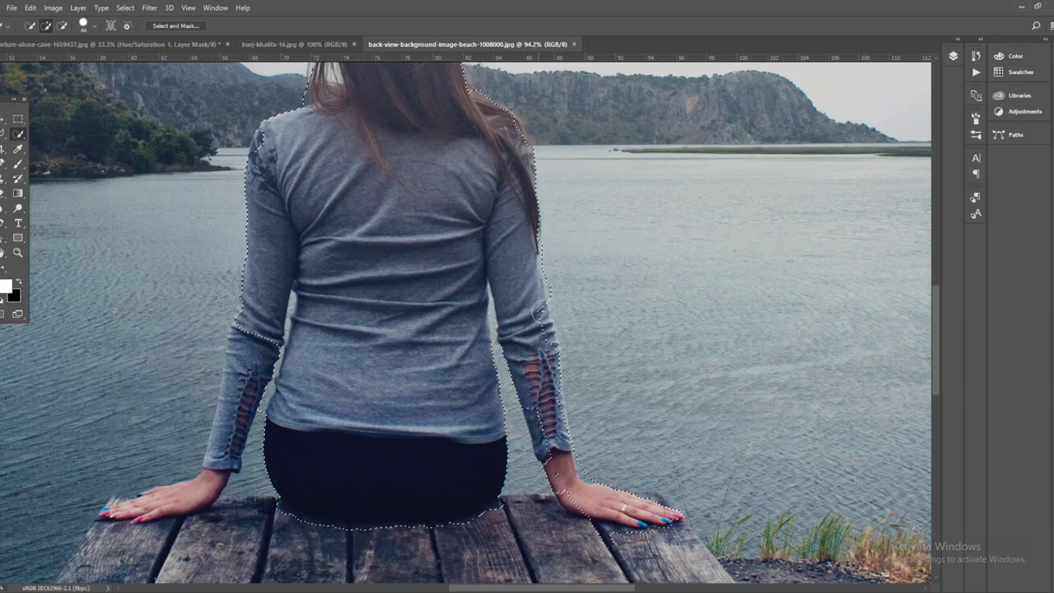
{"action": "mouse_move", "coordinate": [549, 362]}
{"action": "left_mouse_down"}
{"action": "mouse_move", "coordinate": [576, 362]}
{"action": "mouse_move", "coordinate": [550, 249]}
{"action": "mouse_move", "coordinate": [576, 332]}
{"action": "left_mouse_up"}
{"action": "key", "text": "alt"}
With a smaller brush, refine the selection along the right sleeve, wrist and hand
{"action": "scroll", "coordinate": [595, 463], "scroll_direction": "up", "scroll_amount": 2}
{"action": "scroll", "coordinate": [595, 464], "scroll_direction": "up", "scroll_amount": 2}
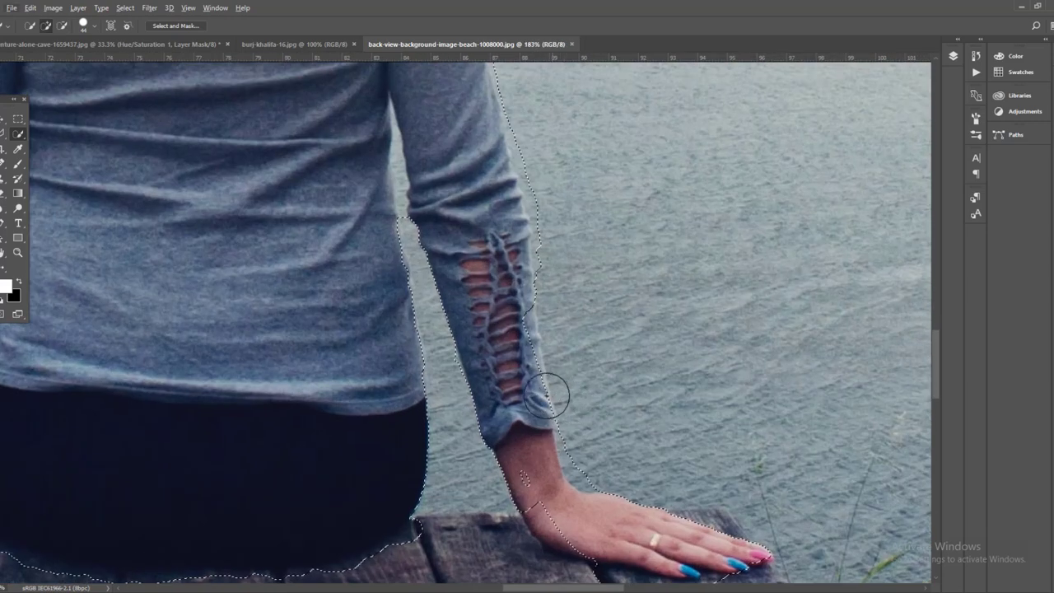
{"action": "key", "text": "bracketleft"}
{"action": "key", "text": "bracketleft"}
{"action": "key", "text": "bracketleft"}
{"action": "left_click_drag", "start_coordinate": [535, 259], "coordinate": [527, 334]}
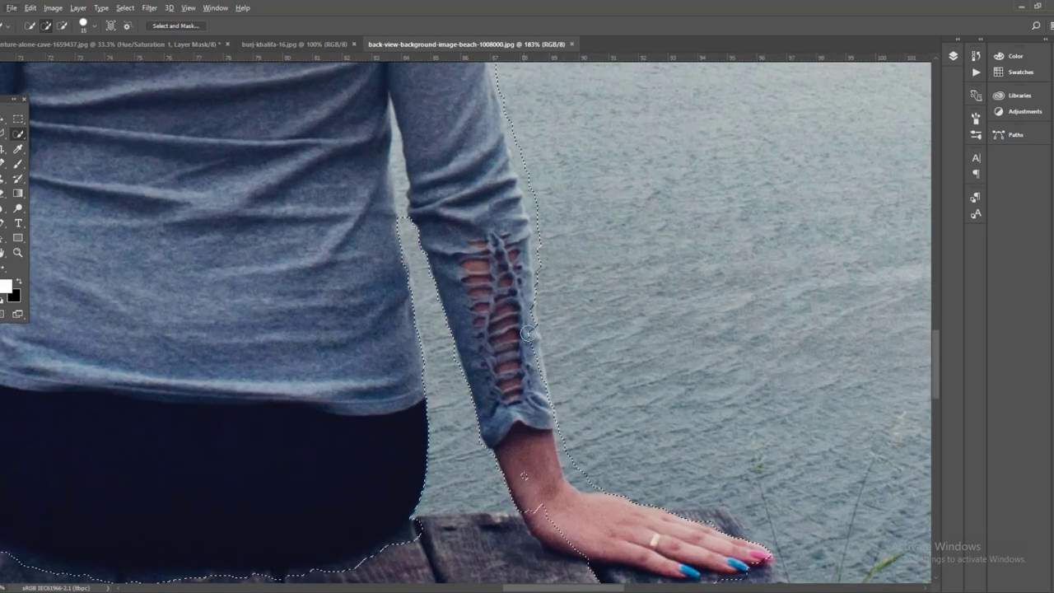
{"action": "mouse_move", "coordinate": [569, 447]}
{"action": "left_mouse_down"}
{"action": "mouse_move", "coordinate": [543, 505]}
{"action": "mouse_move", "coordinate": [621, 537]}
{"action": "left_mouse_up"}
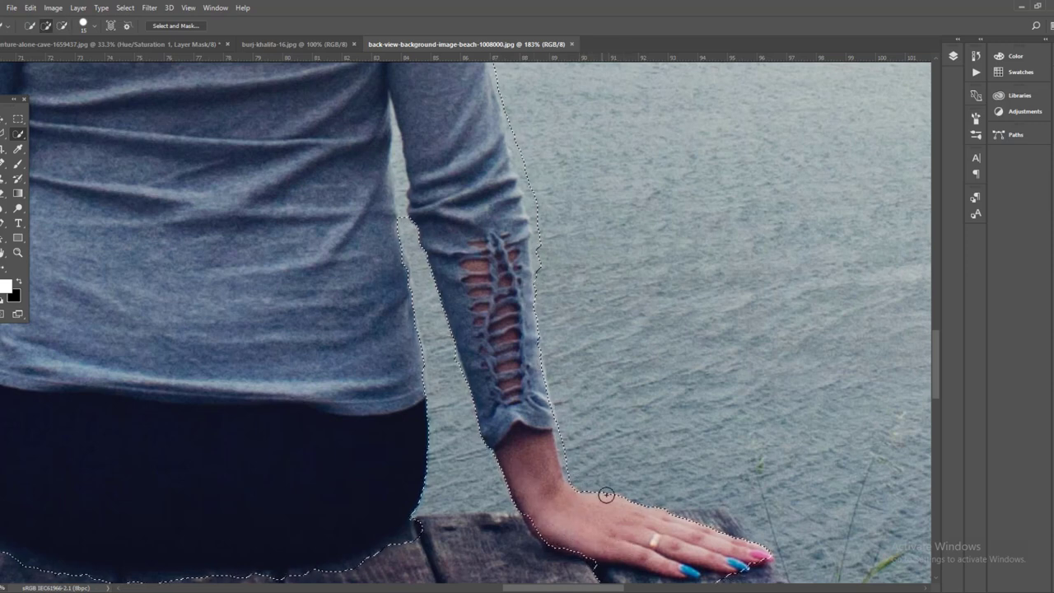
{"action": "left_click_drag", "start_coordinate": [548, 288], "coordinate": [541, 258]}
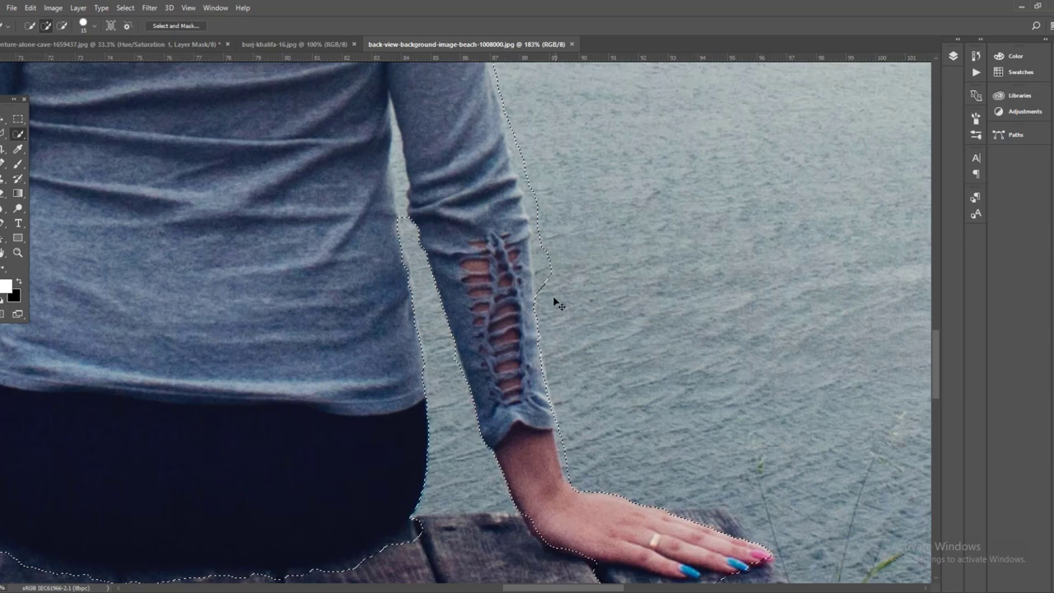
{"action": "left_click_drag", "start_coordinate": [557, 304], "coordinate": [533, 224]}
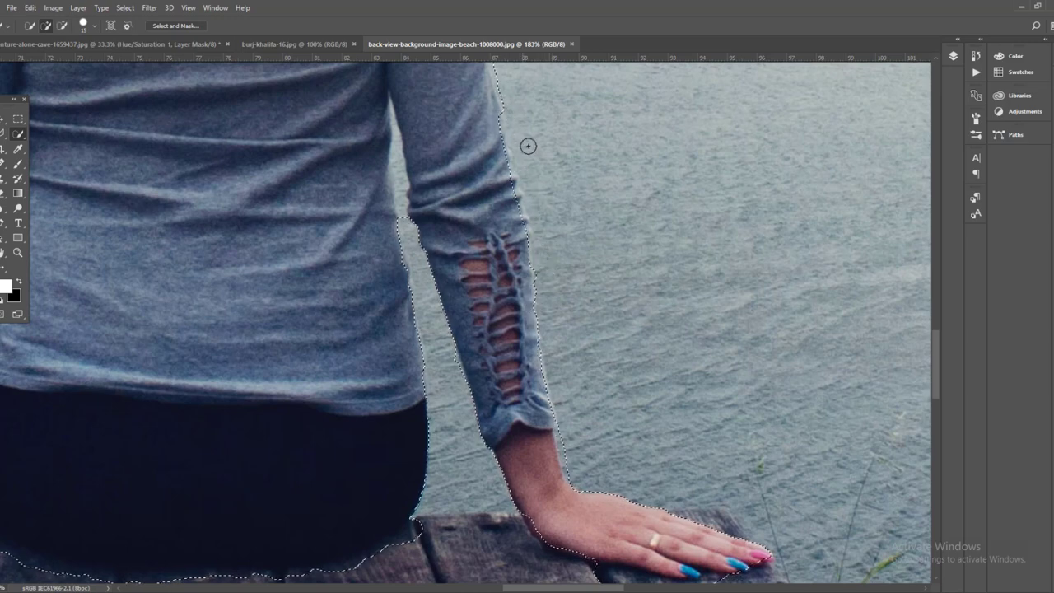
Add the left arm and hand to the selection and clean the gap beside the torso
{"action": "scroll", "coordinate": [483, 184], "scroll_direction": "left", "scroll_amount": 2}
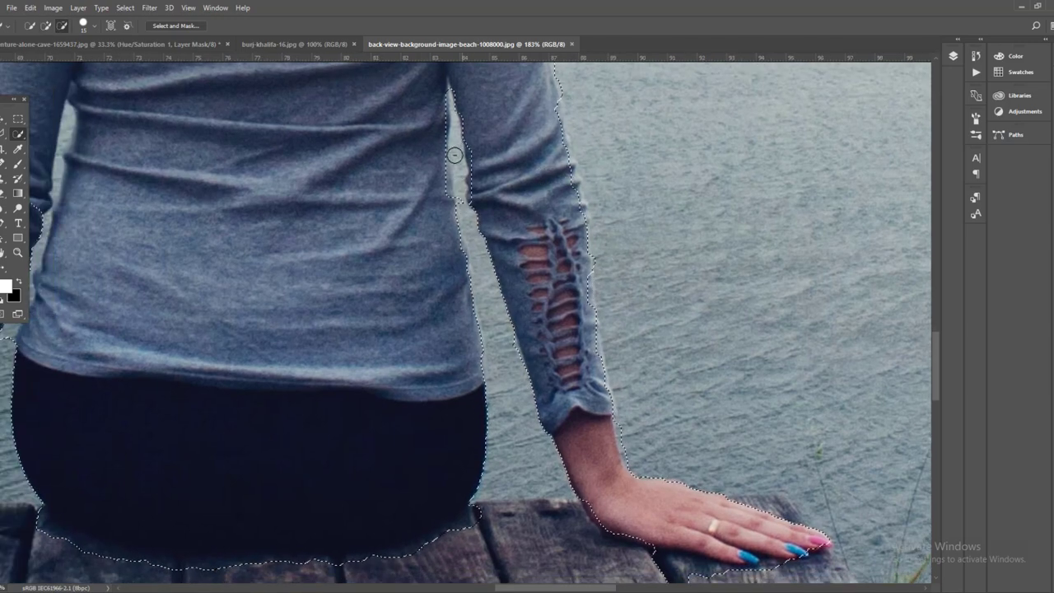
{"action": "scroll", "coordinate": [470, 294], "scroll_direction": "down", "scroll_amount": 5}
{"action": "scroll", "coordinate": [470, 293], "scroll_direction": "right", "scroll_amount": 8}
{"action": "scroll", "coordinate": [248, 337], "scroll_direction": "down", "scroll_amount": 3}
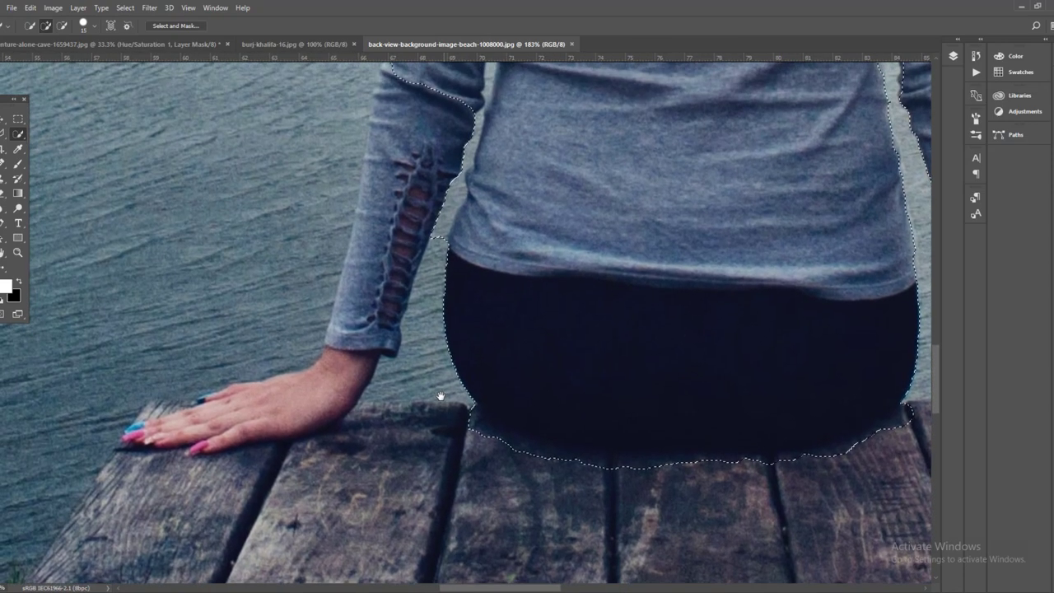
{"action": "scroll", "coordinate": [447, 219], "scroll_direction": "down", "scroll_amount": 2}
{"action": "left_click_drag", "start_coordinate": [443, 186], "coordinate": [249, 494]}
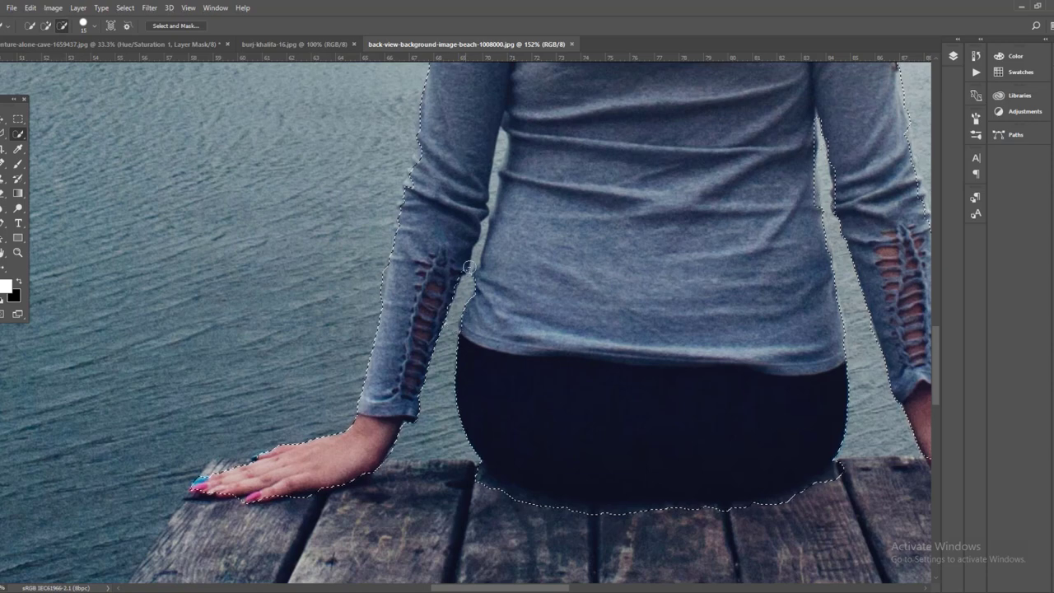
{"action": "mouse_move", "coordinate": [494, 150]}
{"action": "left_mouse_down"}
{"action": "mouse_move", "coordinate": [515, 165]}
{"action": "mouse_move", "coordinate": [492, 251]}
{"action": "left_mouse_up"}
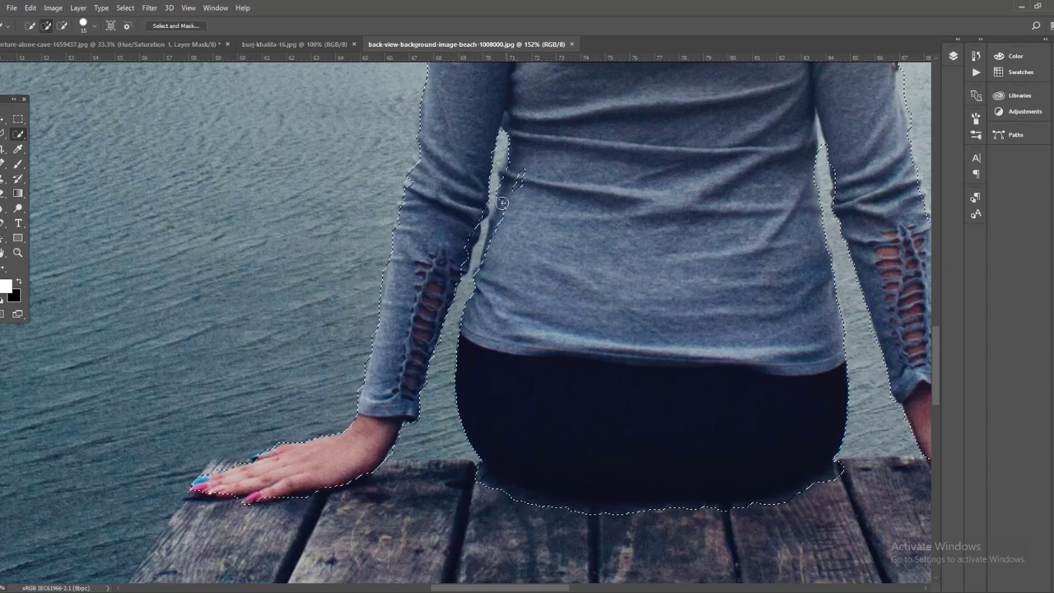
{"action": "left_click_drag", "start_coordinate": [519, 172], "coordinate": [470, 237]}
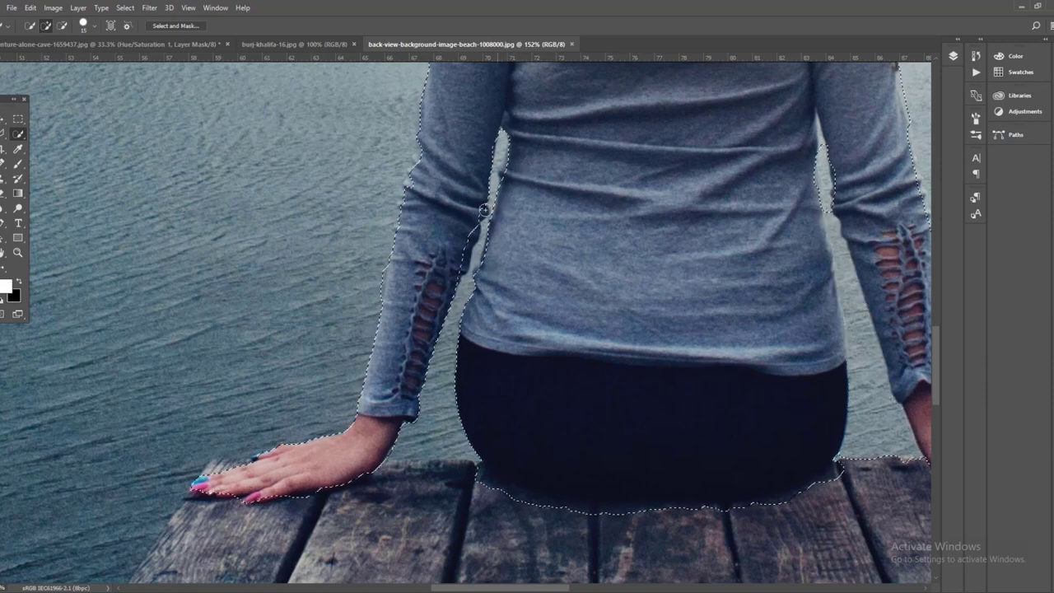
{"action": "scroll", "coordinate": [459, 268], "scroll_direction": "up", "scroll_amount": 10}
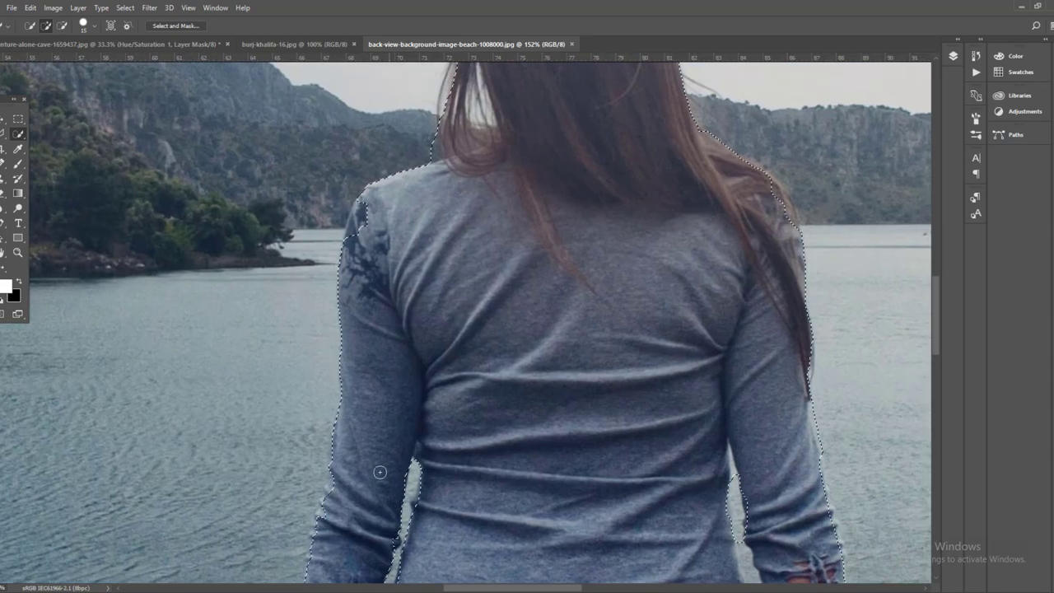
{"action": "scroll", "coordinate": [454, 435], "scroll_direction": "up", "scroll_amount": 8}
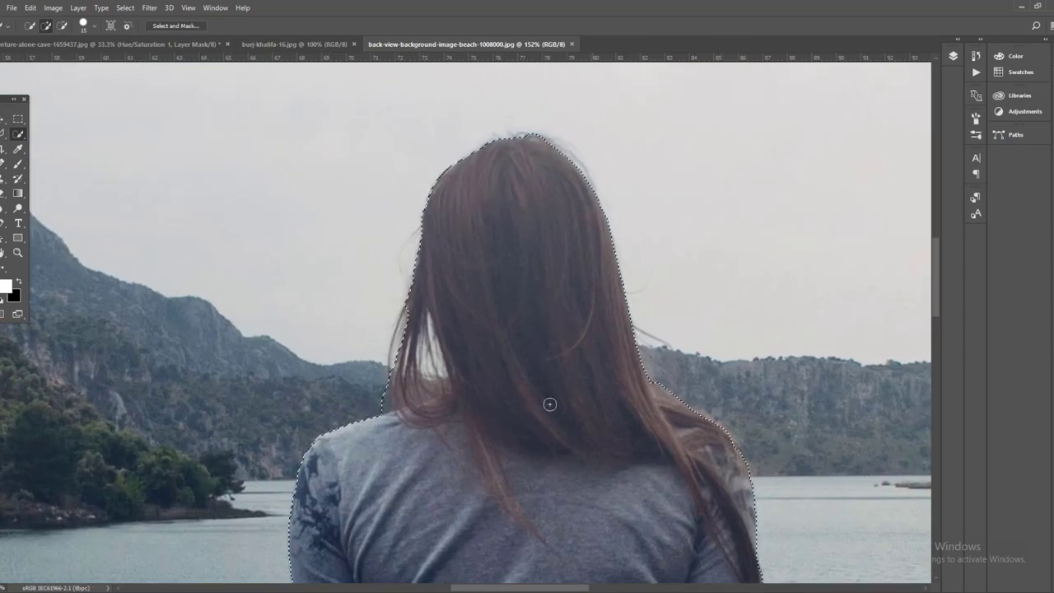
{"action": "scroll", "coordinate": [549, 405], "scroll_direction": "down", "scroll_amount": 3}
{"action": "scroll", "coordinate": [511, 247], "scroll_direction": "down", "scroll_amount": 5}
{"action": "scroll", "coordinate": [515, 277], "scroll_direction": "down", "scroll_amount": 1}
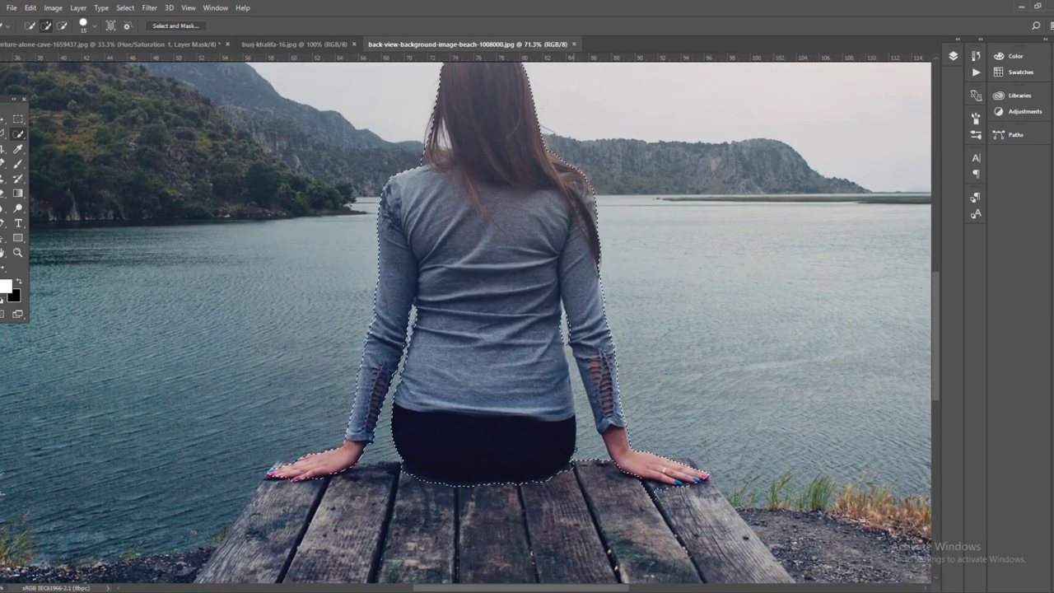
{"action": "scroll", "coordinate": [597, 444], "scroll_direction": "up", "scroll_amount": 2}
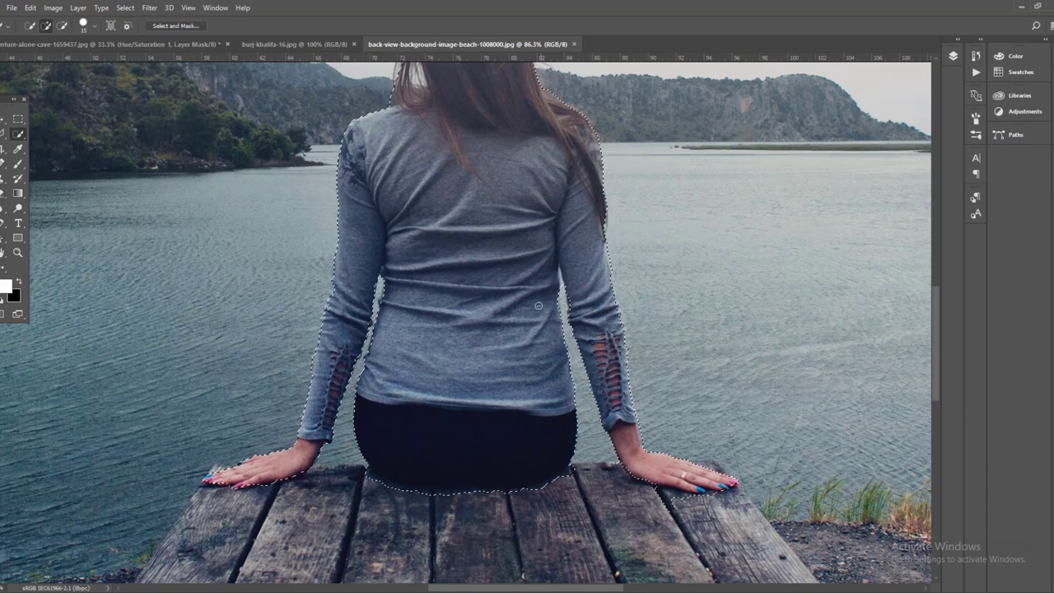
{"action": "scroll", "coordinate": [588, 428], "scroll_direction": "down", "scroll_amount": 2}
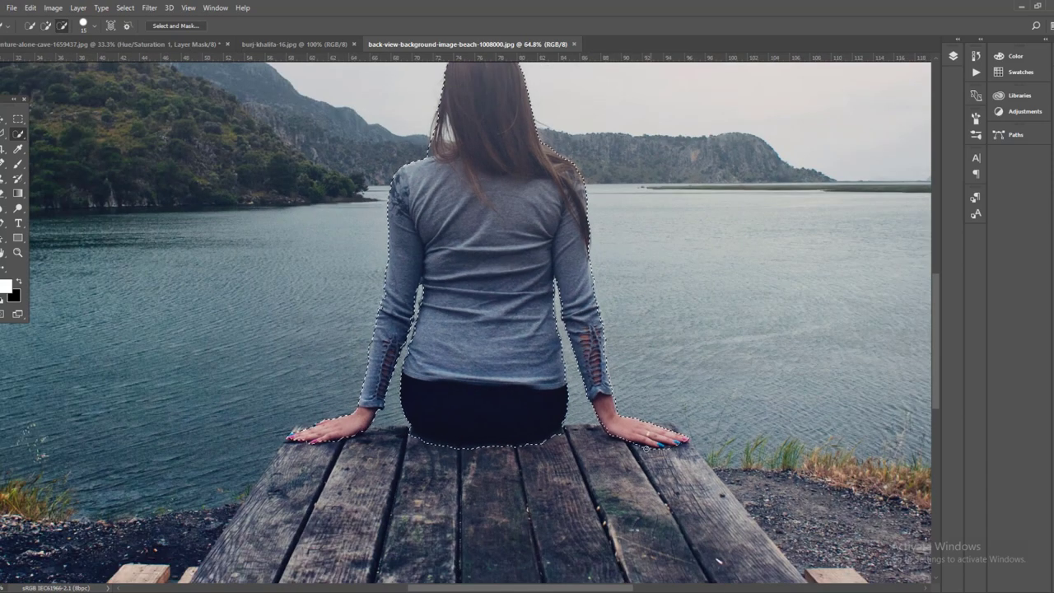
{"action": "scroll", "coordinate": [590, 233], "scroll_direction": "down", "scroll_amount": 1}
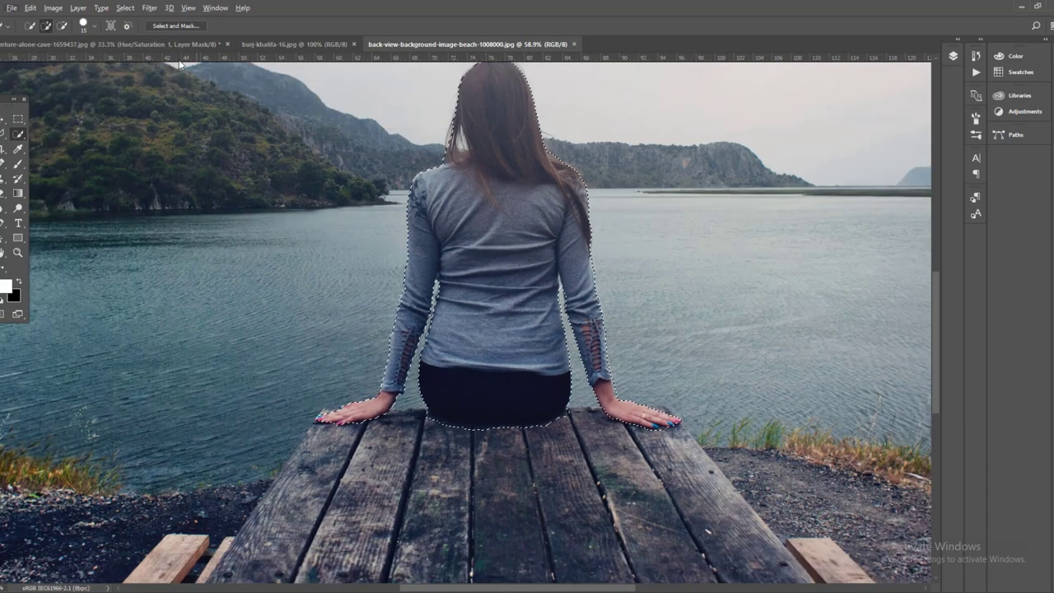
In Select and Mask, shift the edge in to about -24% and shrink the refine brush
{"action": "left_click", "coordinate": [179, 26]}
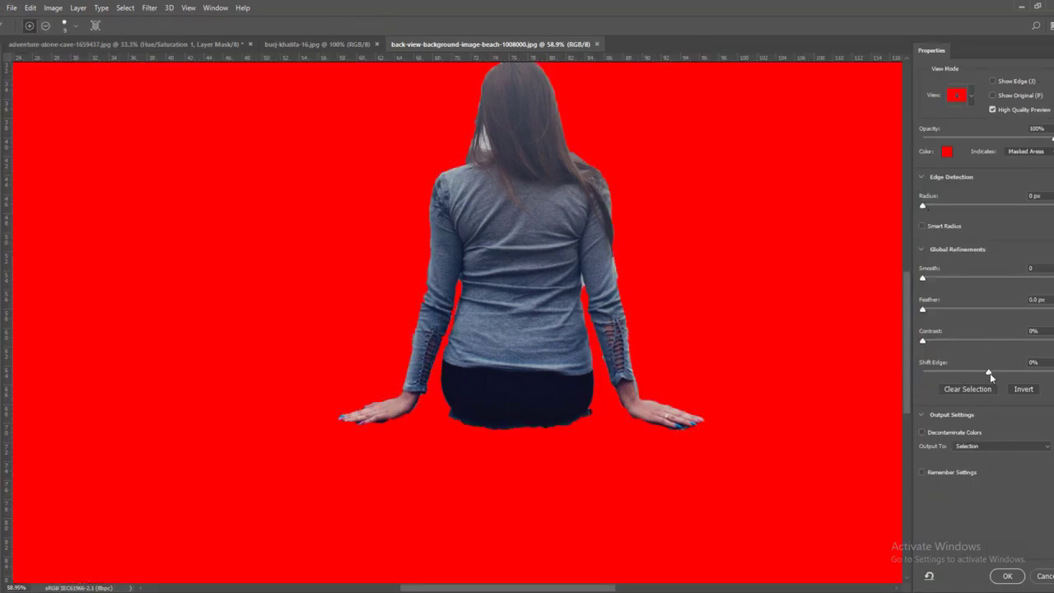
{"action": "left_click_drag", "start_coordinate": [988, 373], "coordinate": [973, 373]}
{"action": "left_click_drag", "start_coordinate": [492, 142], "coordinate": [487, 180]}
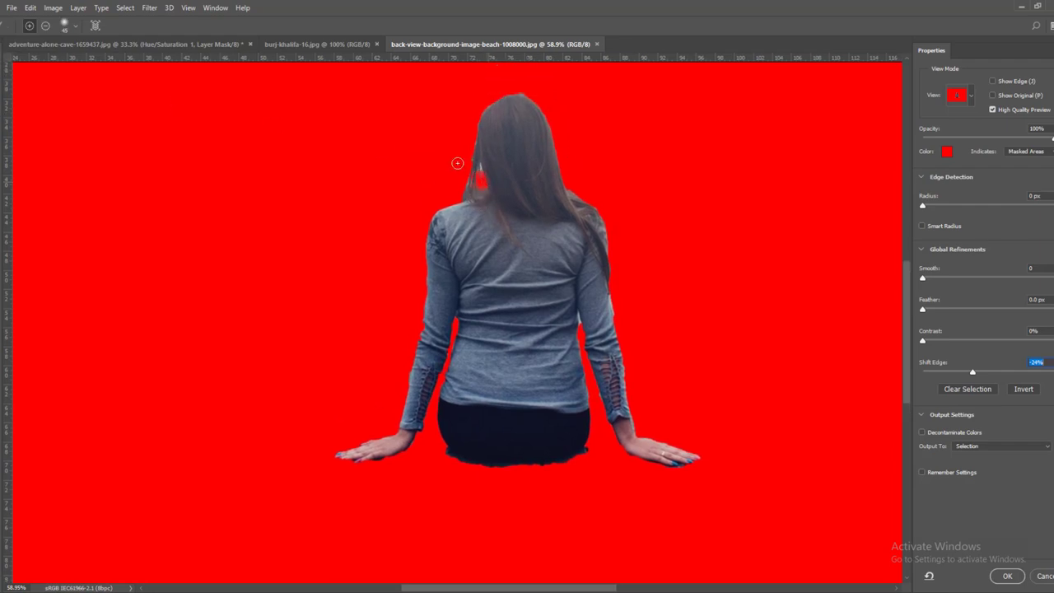
{"action": "left_click", "coordinate": [77, 28]}
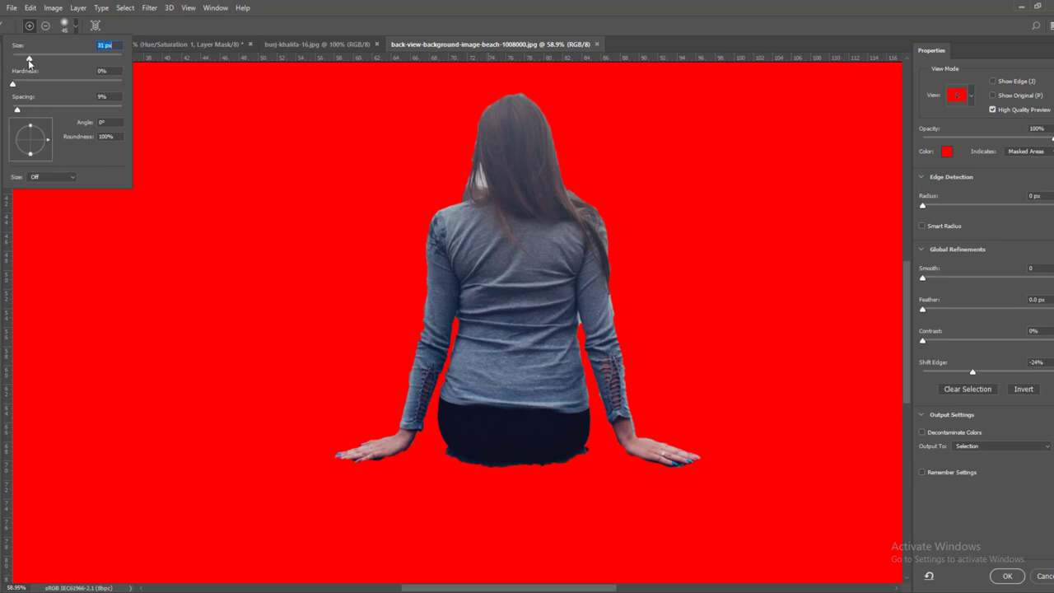
{"action": "key", "text": "Return"}
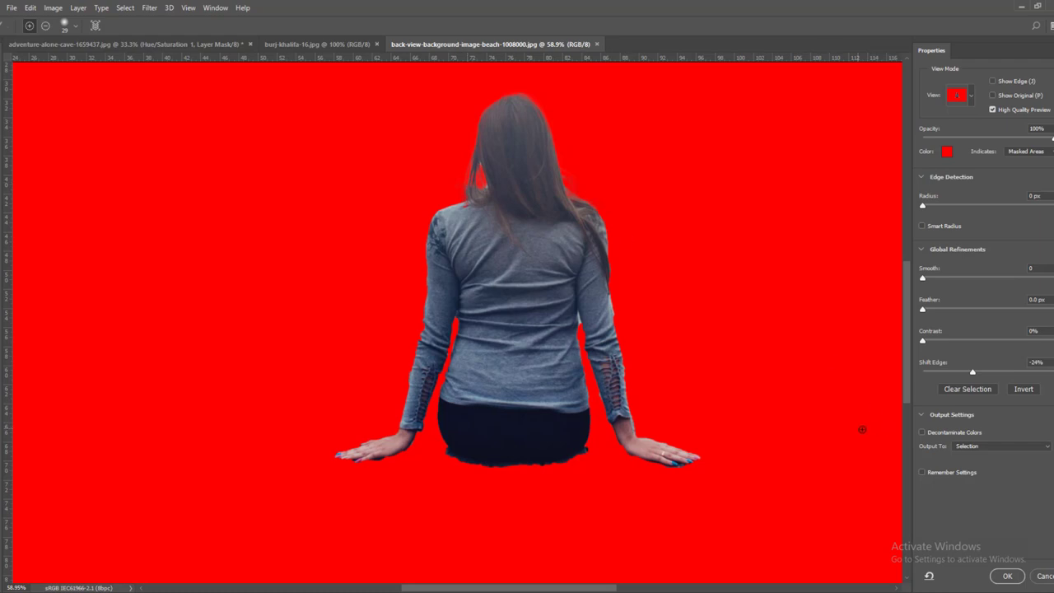
Mask the woman's selection onto her layer and drag her into the cave composite
{"action": "left_click", "coordinate": [1008, 577]}
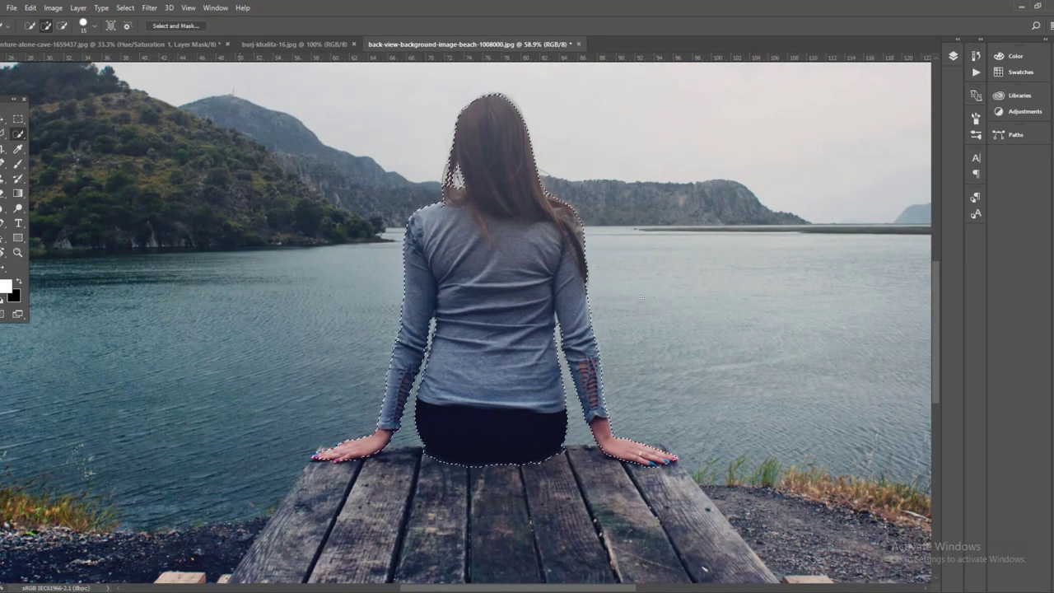
{"action": "left_click", "coordinate": [952, 55]}
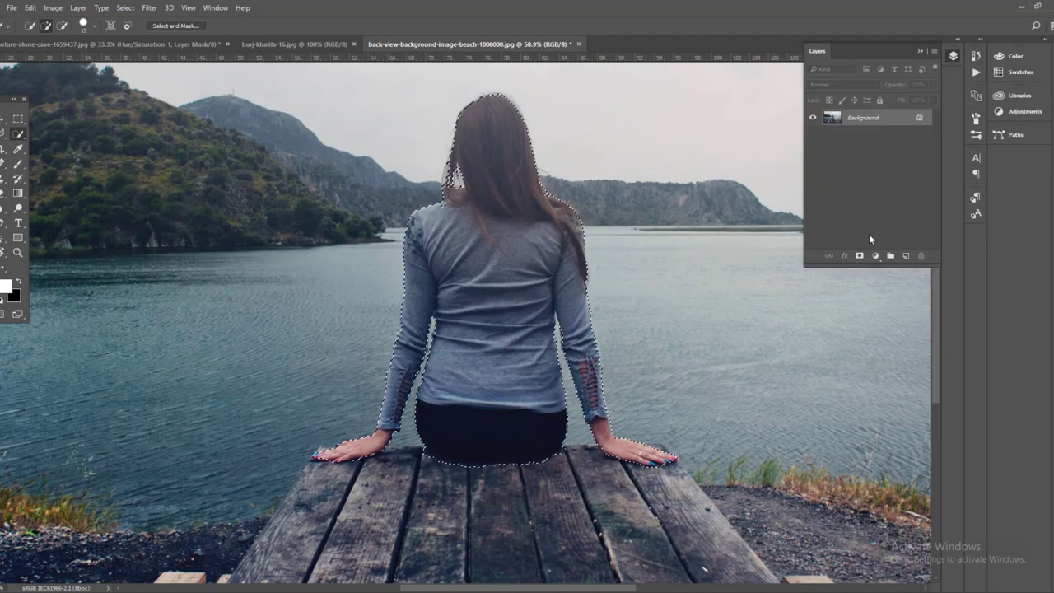
{"action": "left_click", "coordinate": [859, 256]}
{"action": "key", "text": "v"}
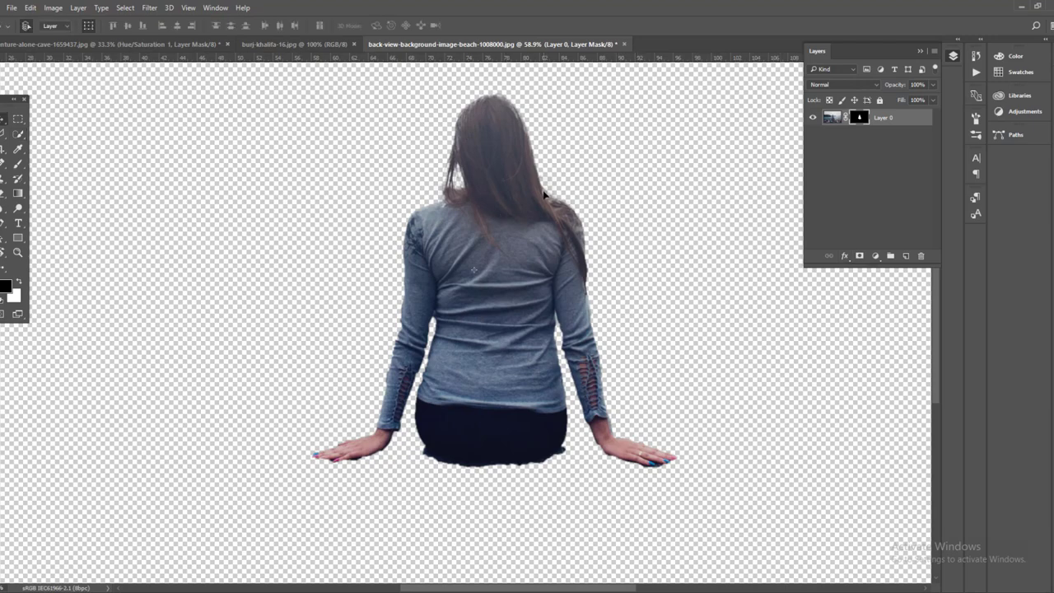
{"action": "left_click_drag", "start_coordinate": [543, 195], "coordinate": [491, 359]}
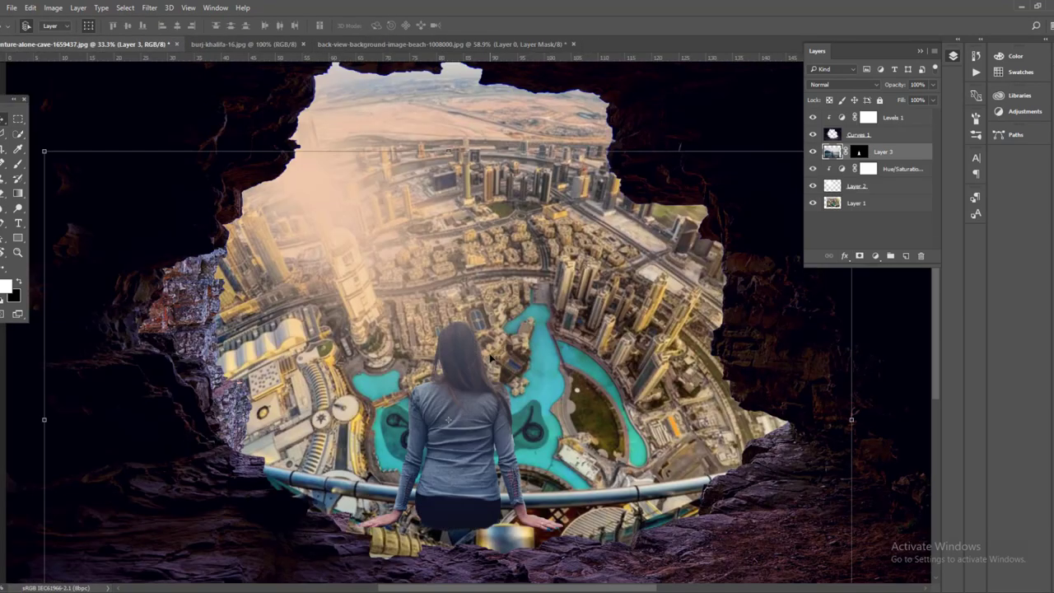
{"action": "key", "text": "ctrl+0"}
{"action": "right_click", "coordinate": [881, 152]}
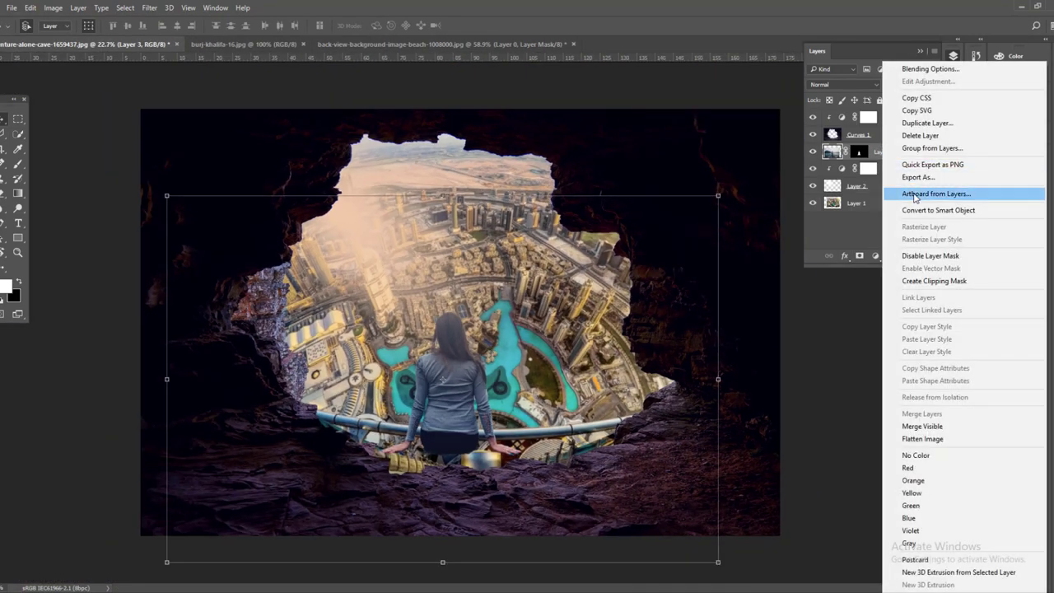
Convert the woman's layer to a smart object and scale her up to about 158%
{"action": "left_click", "coordinate": [930, 212]}
{"action": "scroll", "coordinate": [515, 399], "scroll_direction": "up", "scroll_amount": 1}
{"action": "scroll", "coordinate": [515, 398], "scroll_direction": "up", "scroll_amount": 1}
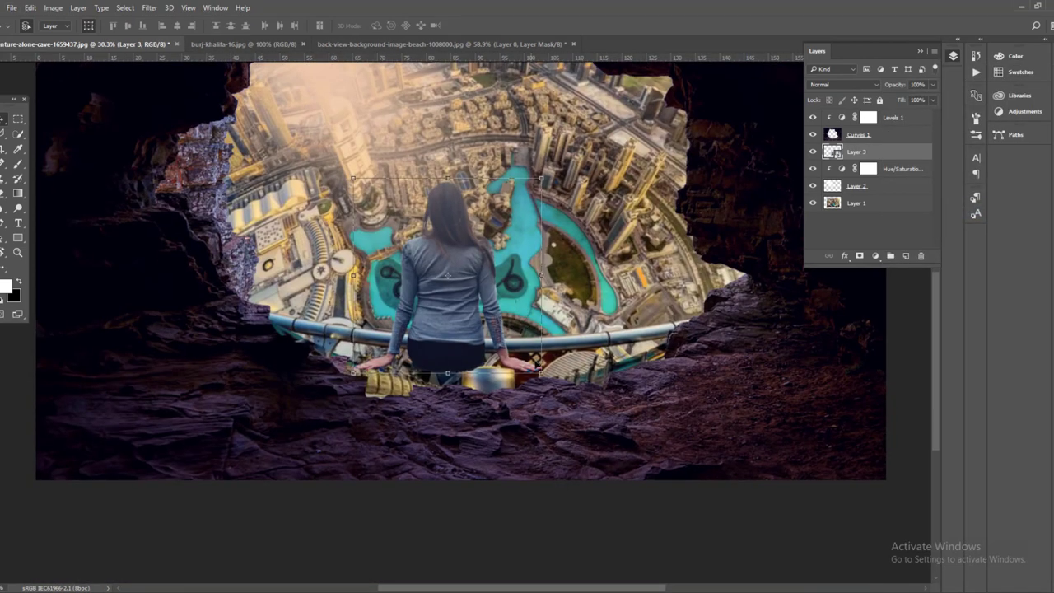
{"action": "mouse_move", "coordinate": [542, 373]}
{"action": "left_mouse_down"}
{"action": "mouse_move", "coordinate": [597, 427]}
{"action": "mouse_move", "coordinate": [583, 416]}
{"action": "left_mouse_up"}
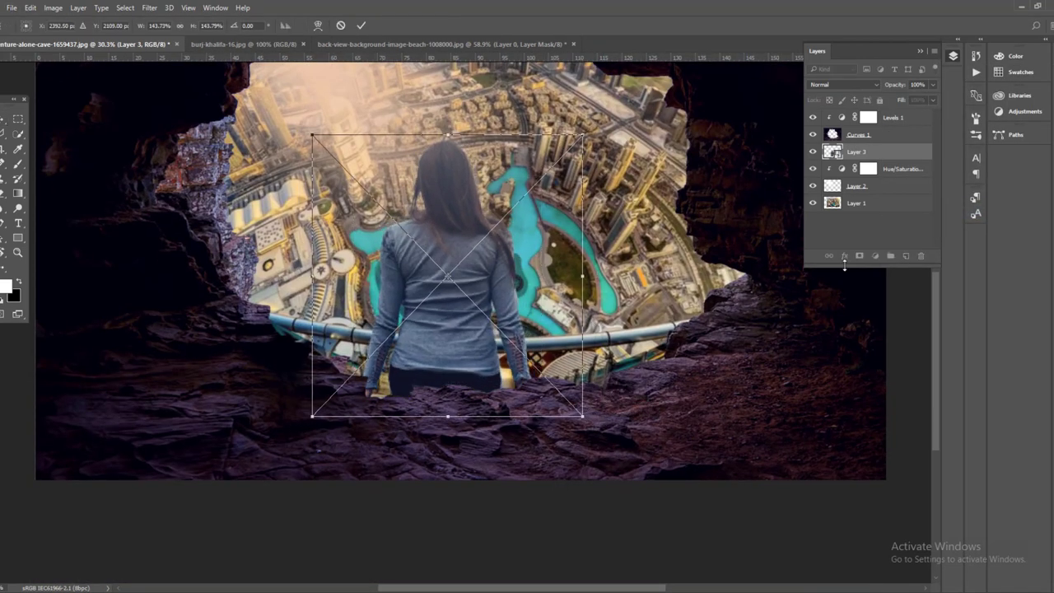
{"action": "key", "text": "Return"}
Move her layer to the top, then enlarge her and lower her onto the rock ledge
{"action": "left_click_drag", "start_coordinate": [883, 142], "coordinate": [888, 118]}
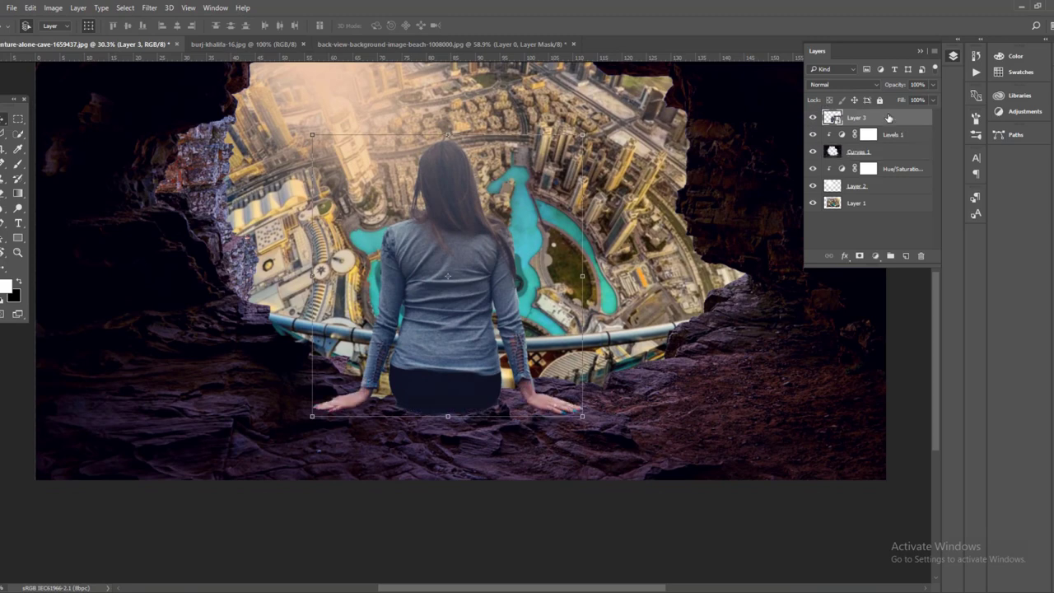
{"action": "left_click_drag", "start_coordinate": [405, 282], "coordinate": [430, 270]}
{"action": "key", "text": "ctrl+0"}
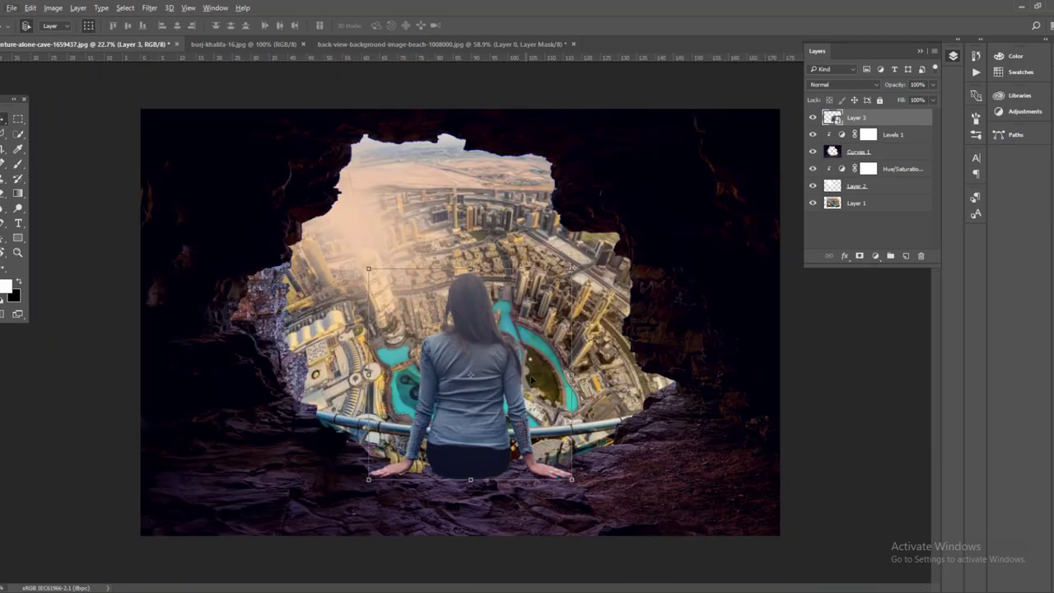
{"action": "left_click_drag", "start_coordinate": [571, 479], "coordinate": [579, 489]}
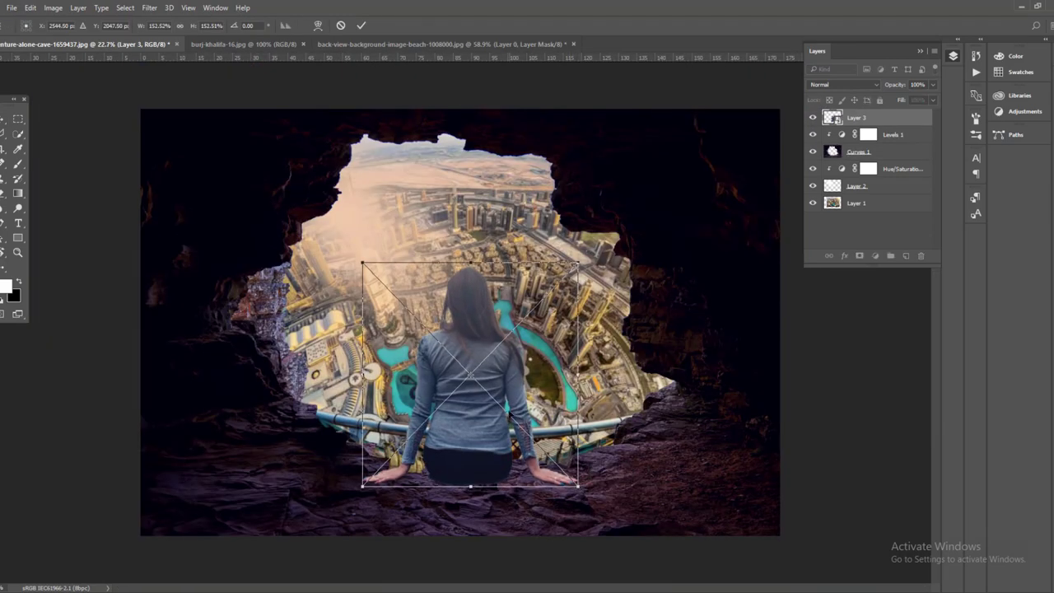
{"action": "left_click_drag", "start_coordinate": [514, 383], "coordinate": [515, 396]}
{"action": "key", "text": "Return"}
{"action": "key", "text": "ctrl+0"}
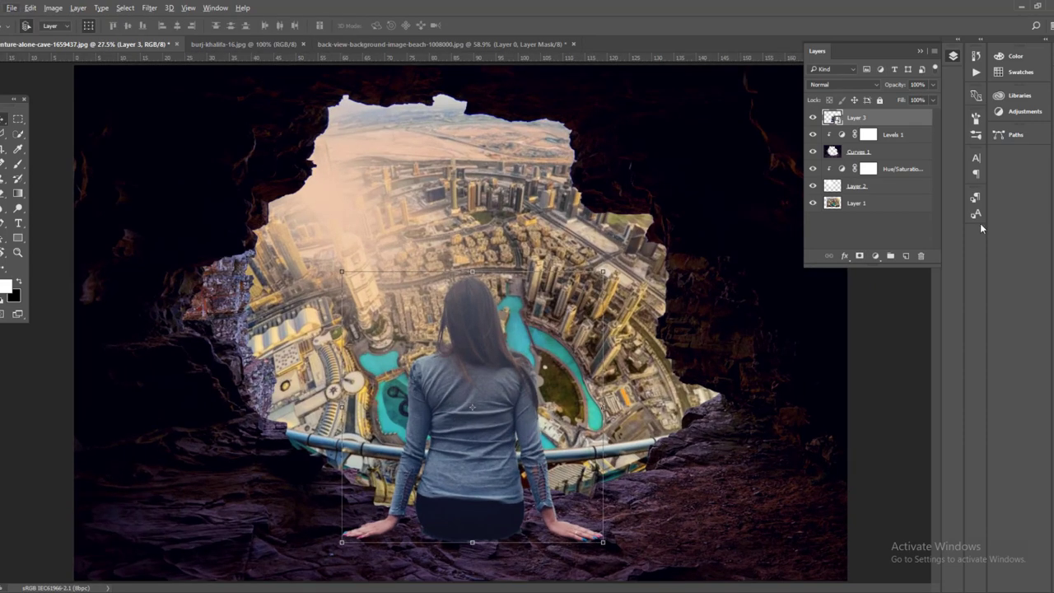
{"action": "left_click", "coordinate": [876, 256]}
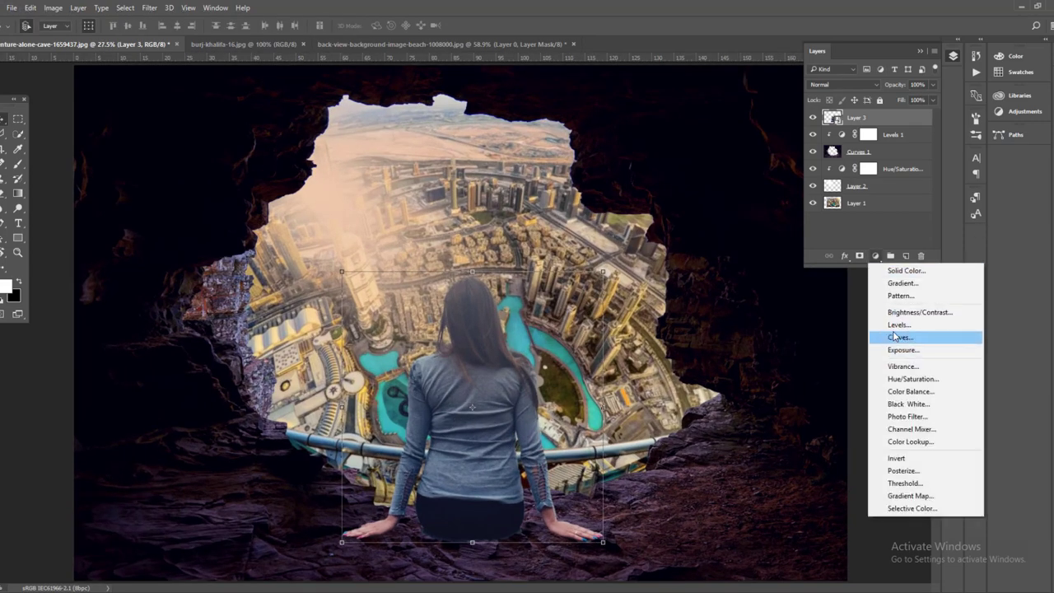
Darken the woman with a Curves adjustment clipped to her layer, then add an empty layer
{"action": "left_click", "coordinate": [884, 334]}
{"action": "left_click_drag", "start_coordinate": [974, 173], "coordinate": [986, 181]}
{"action": "left_click", "coordinate": [963, 244]}
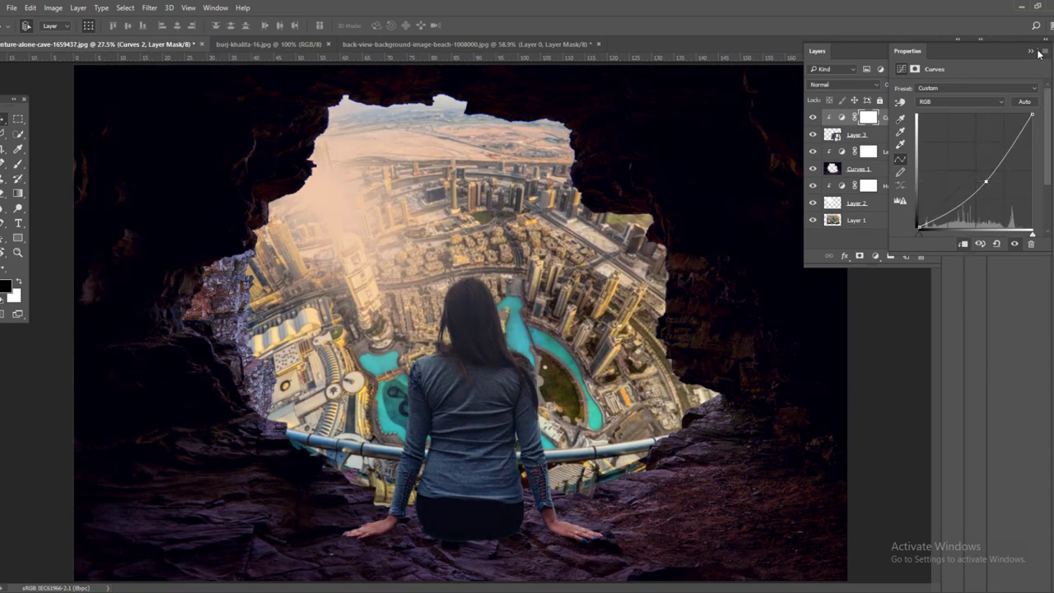
{"action": "left_click", "coordinate": [1032, 52]}
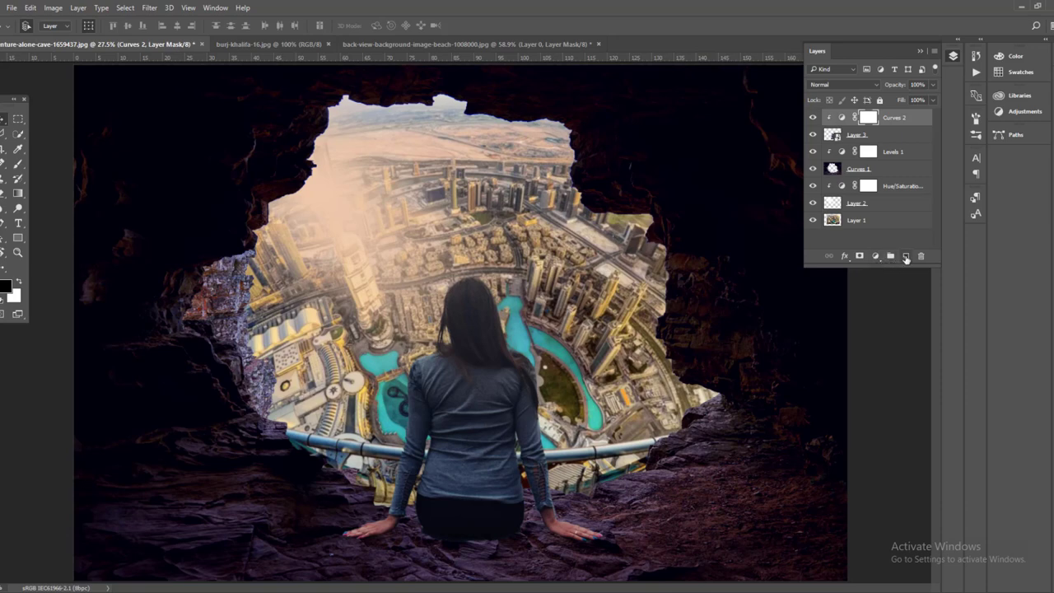
{"action": "left_click", "coordinate": [906, 257]}
Try a 50% gray fill on Layer 4, undo it, and select Curves 2 with the woman's layer
{"action": "key", "text": "x"}
{"action": "left_click", "coordinate": [30, 7]}
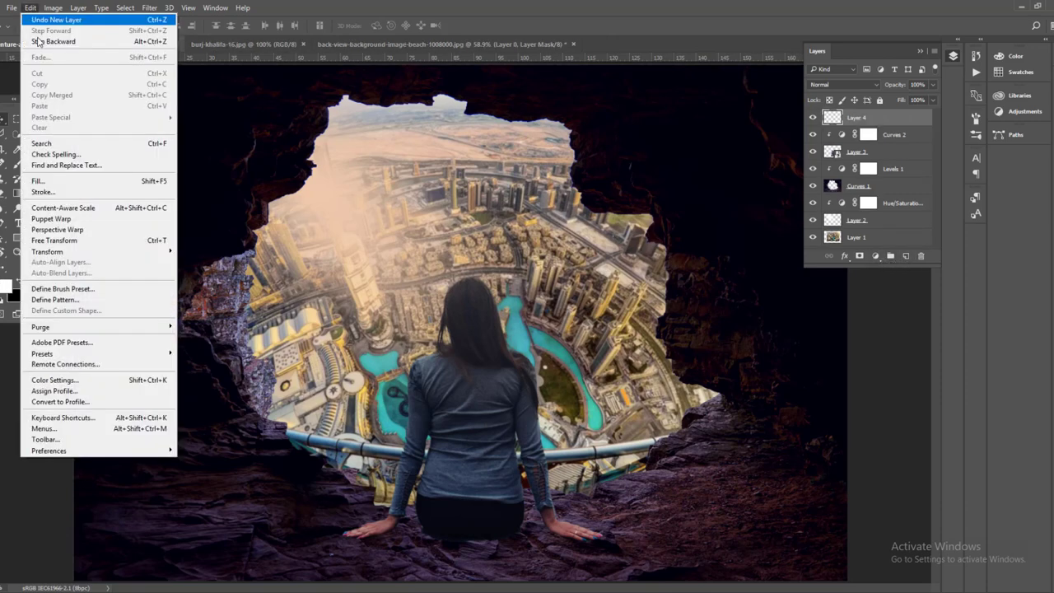
{"action": "left_click", "coordinate": [37, 182]}
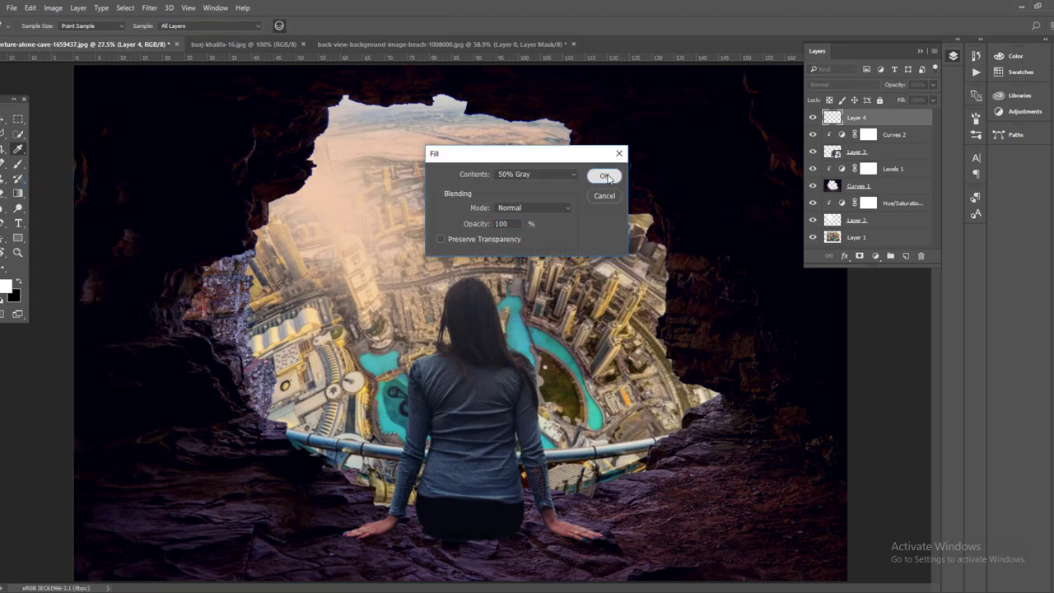
{"action": "left_click", "coordinate": [604, 176]}
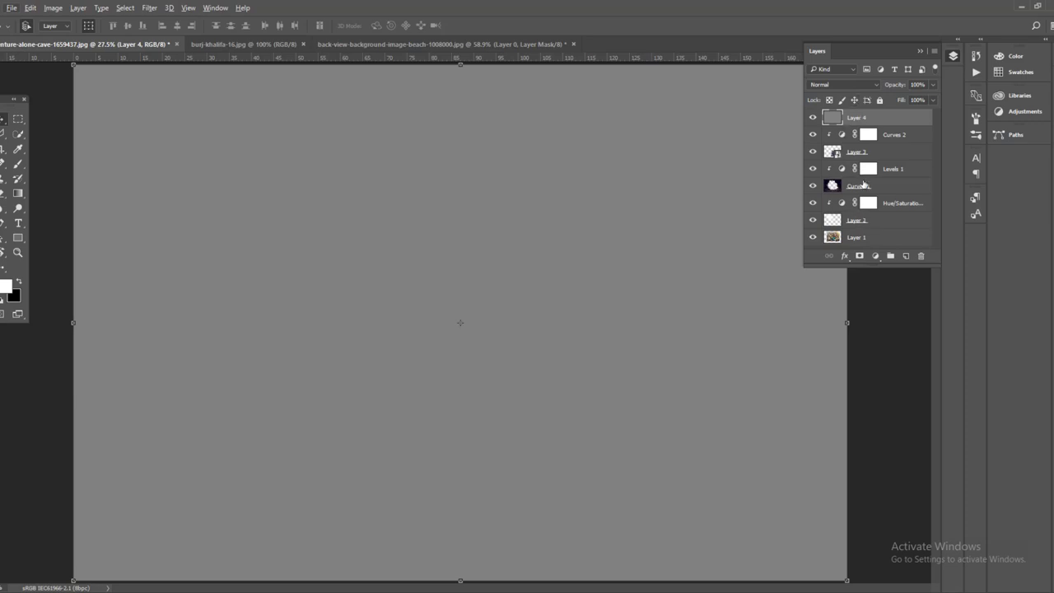
{"action": "key", "text": "ctrl+z"}
{"action": "left_click", "coordinate": [469, 363]}
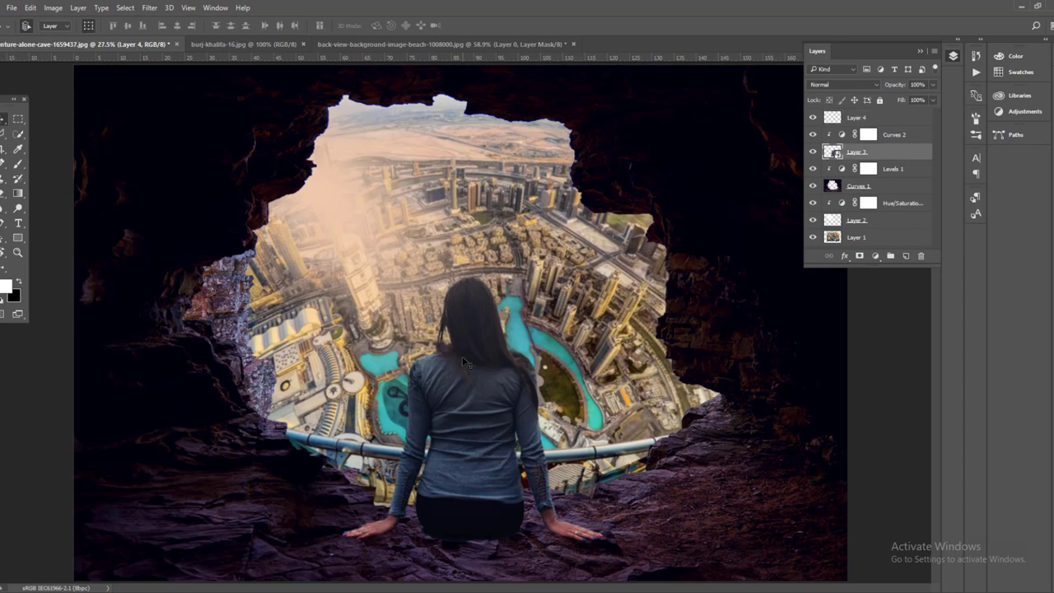
{"action": "left_click", "coordinate": [881, 134], "text": "ctrl"}
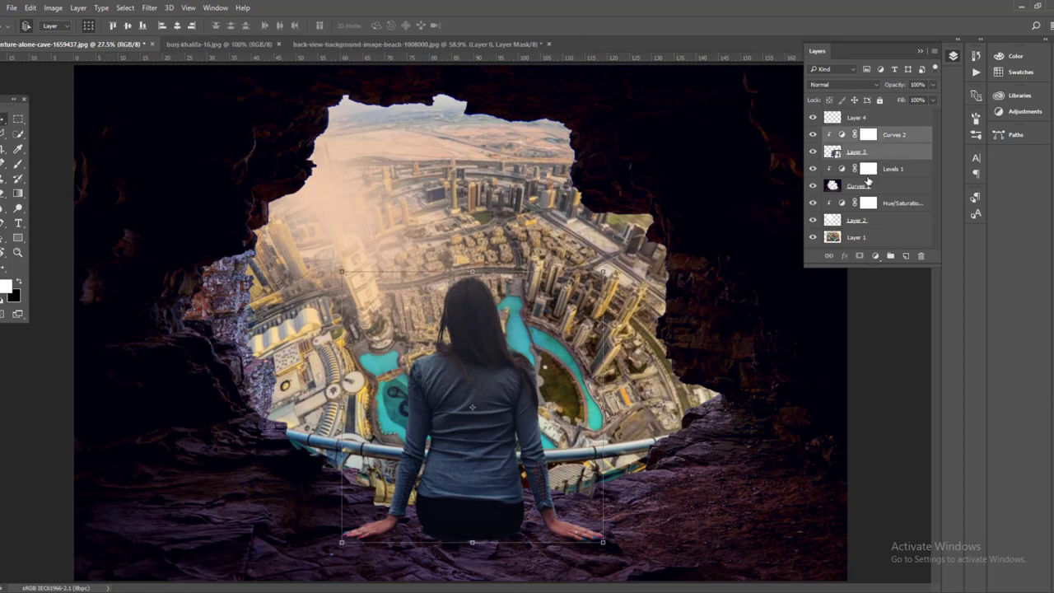
{"action": "left_click", "coordinate": [839, 132]}
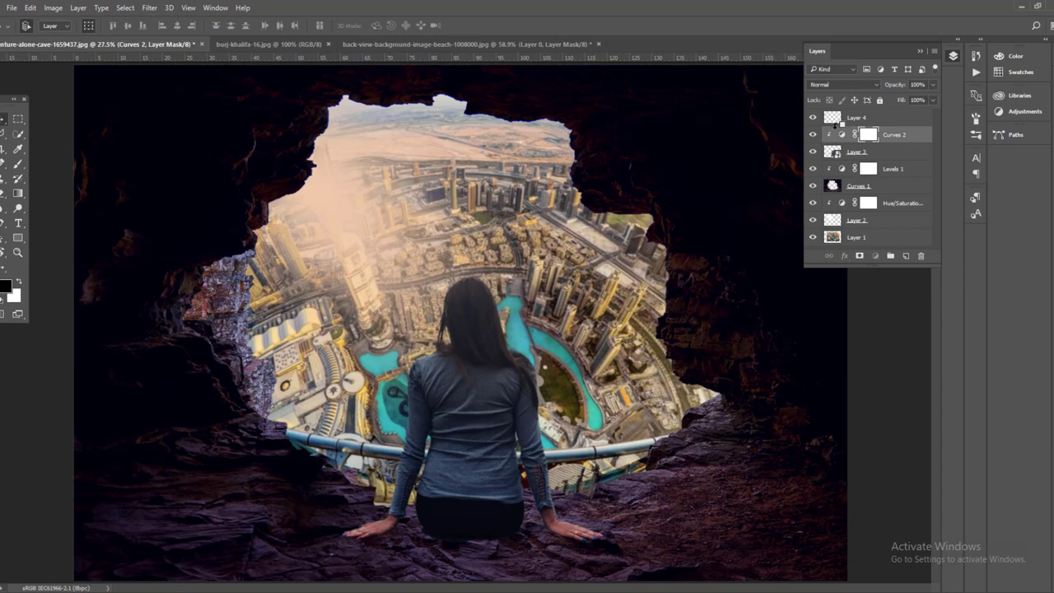
{"action": "left_click", "coordinate": [834, 125], "text": "alt"}
{"action": "left_click", "coordinate": [841, 133]}
{"action": "left_click", "coordinate": [863, 120]}
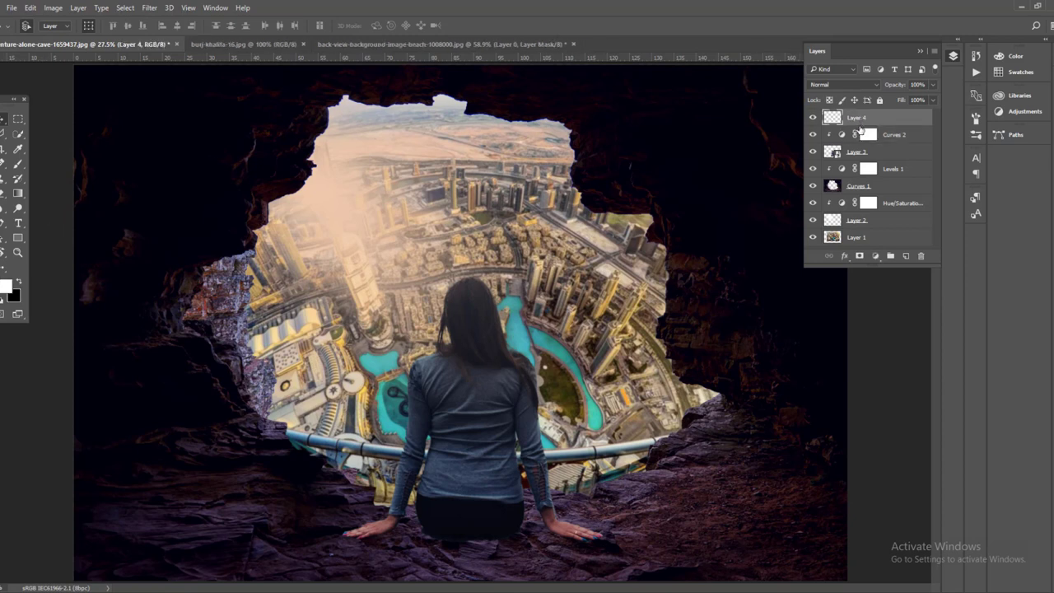
{"action": "left_click", "coordinate": [860, 135]}
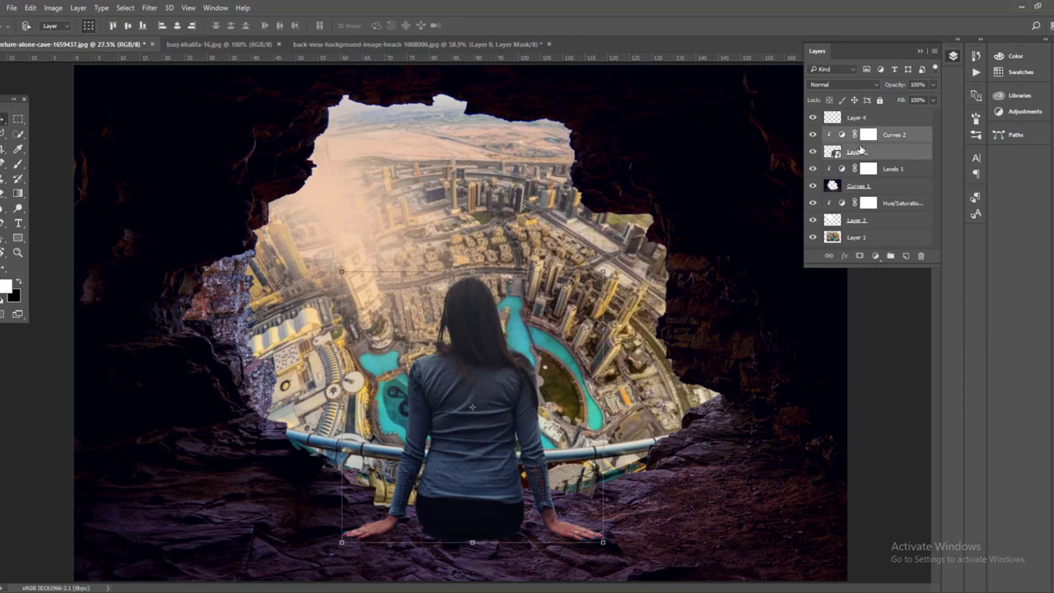
Merge the woman into Curves 2, then fill Layer 4 with 50% gray, clipped, in Overlay
{"action": "key", "text": "ctrl+e"}
{"action": "left_click", "coordinate": [850, 121]}
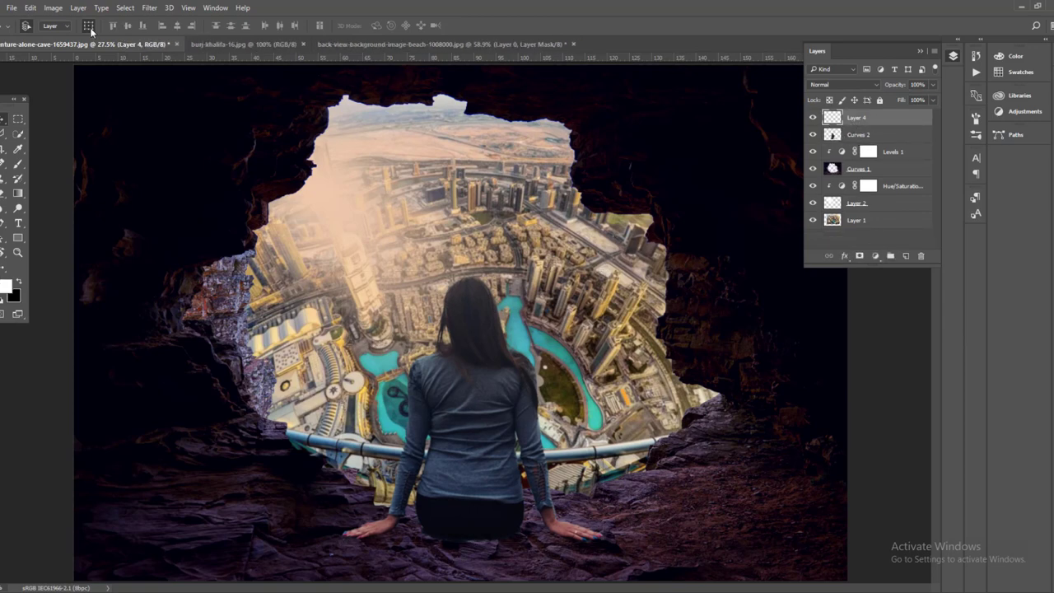
{"action": "left_click", "coordinate": [31, 8]}
{"action": "left_click", "coordinate": [63, 179]}
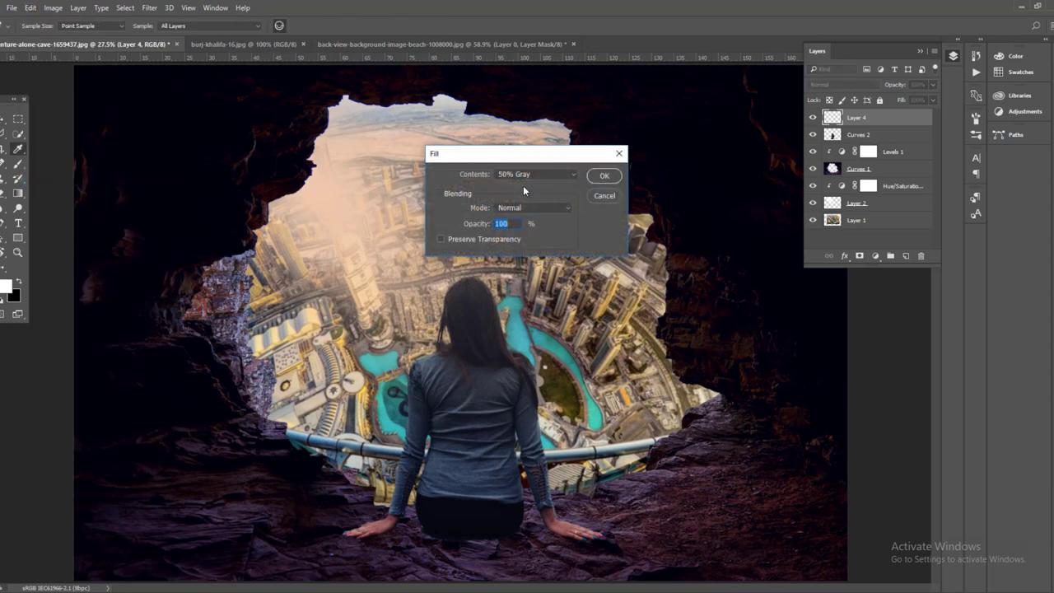
{"action": "left_click", "coordinate": [604, 176]}
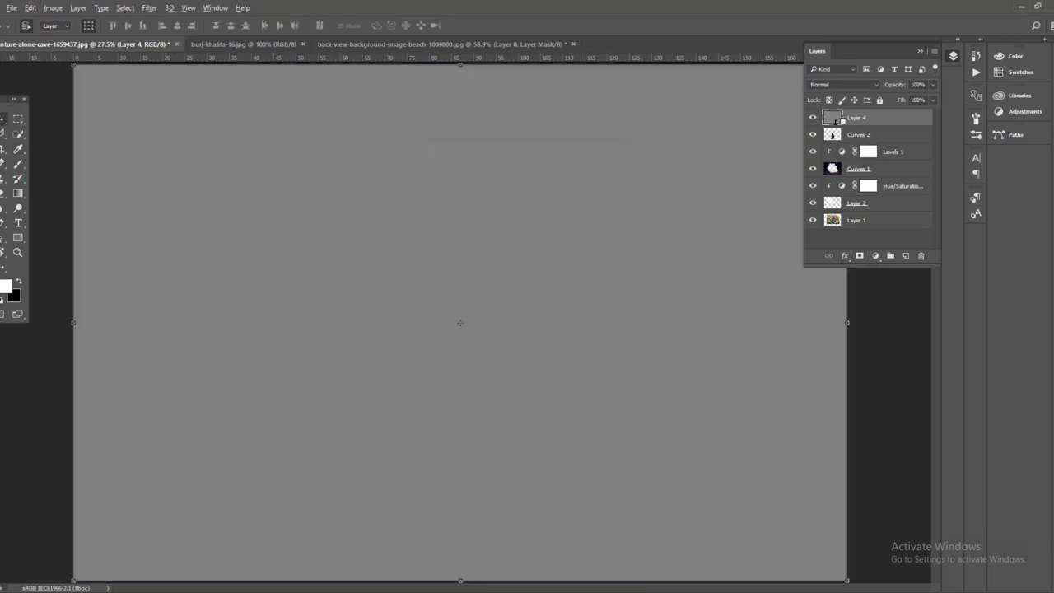
{"action": "left_click", "coordinate": [836, 122], "text": "alt"}
{"action": "left_click", "coordinate": [864, 82]}
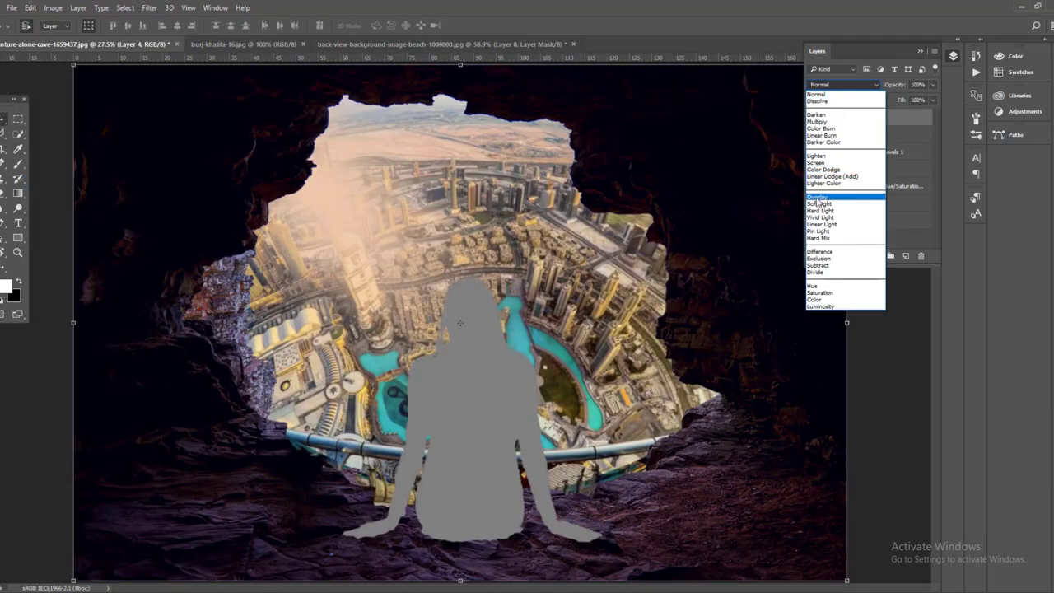
{"action": "left_click", "coordinate": [817, 198]}
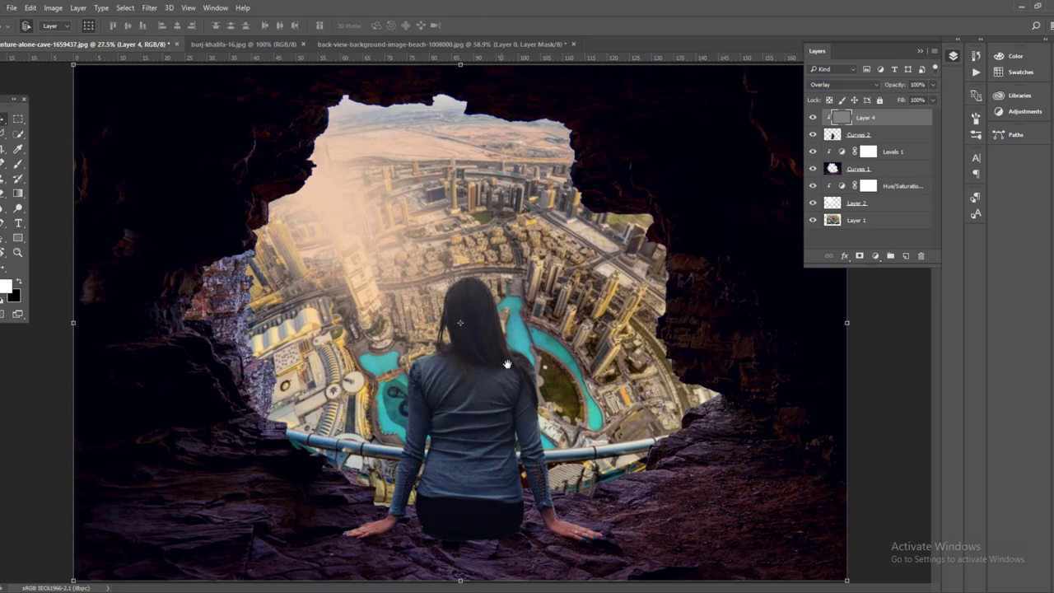
Select the Dodge tool and bring the woman's upper back into view
{"action": "scroll", "coordinate": [489, 415], "scroll_direction": "up", "scroll_amount": 3}
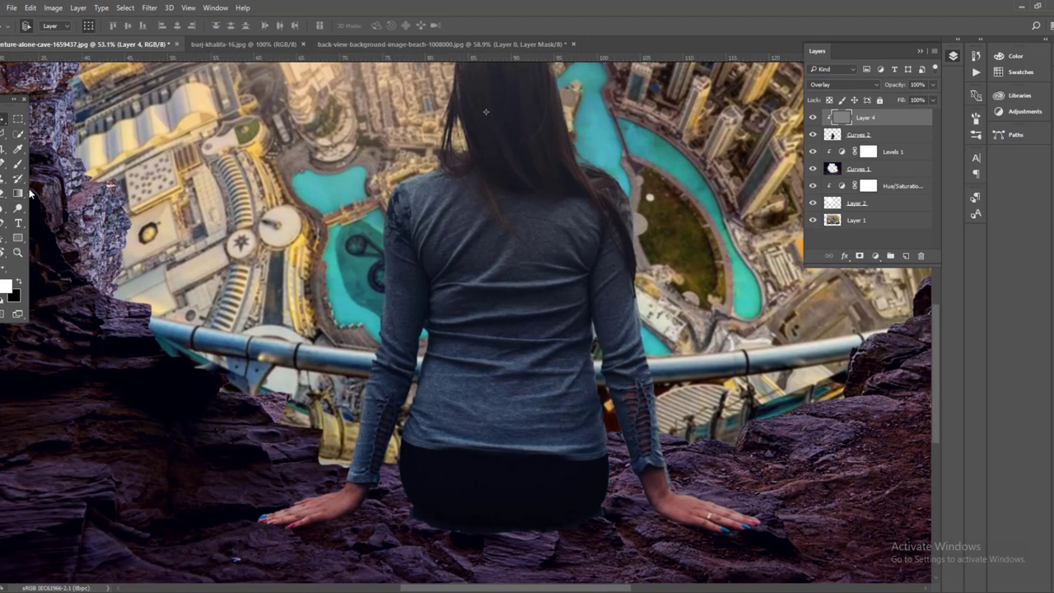
{"action": "left_click", "coordinate": [18, 209]}
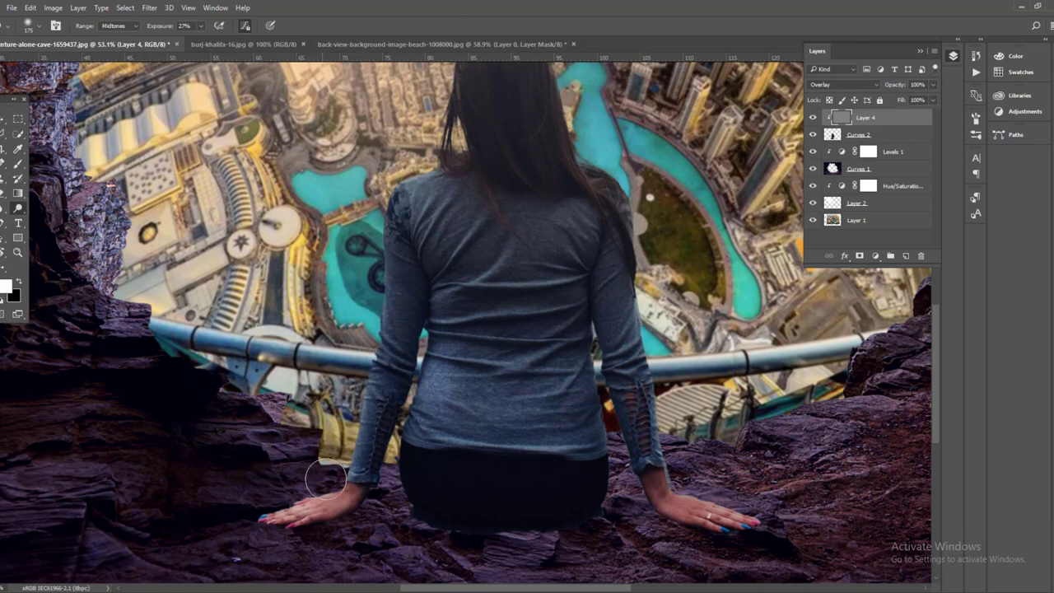
{"action": "left_click_drag", "start_coordinate": [503, 225], "coordinate": [457, 373]}
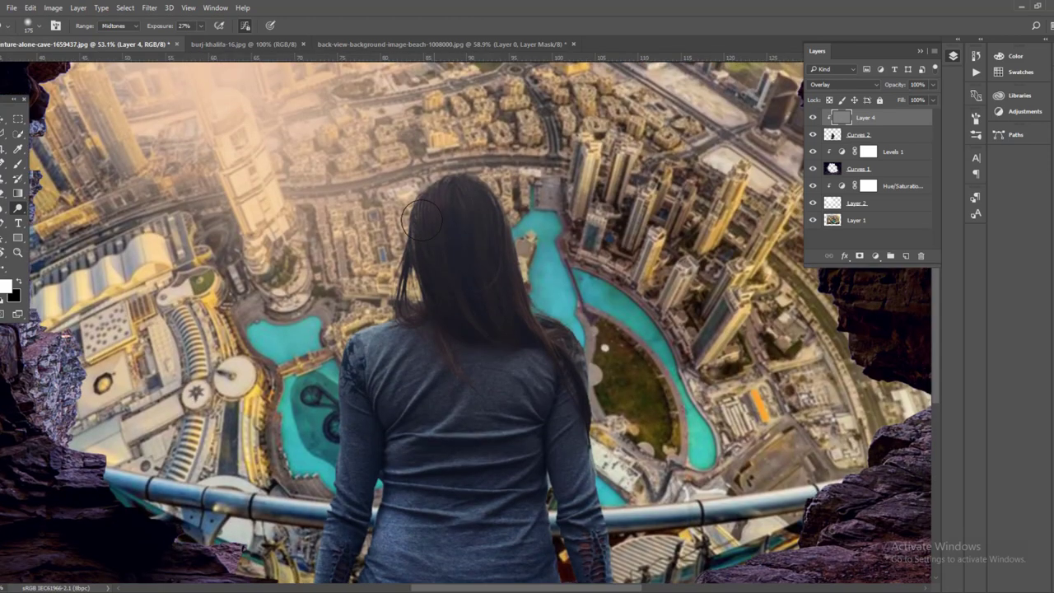
{"action": "scroll", "coordinate": [413, 219], "scroll_direction": "down", "scroll_amount": 5}
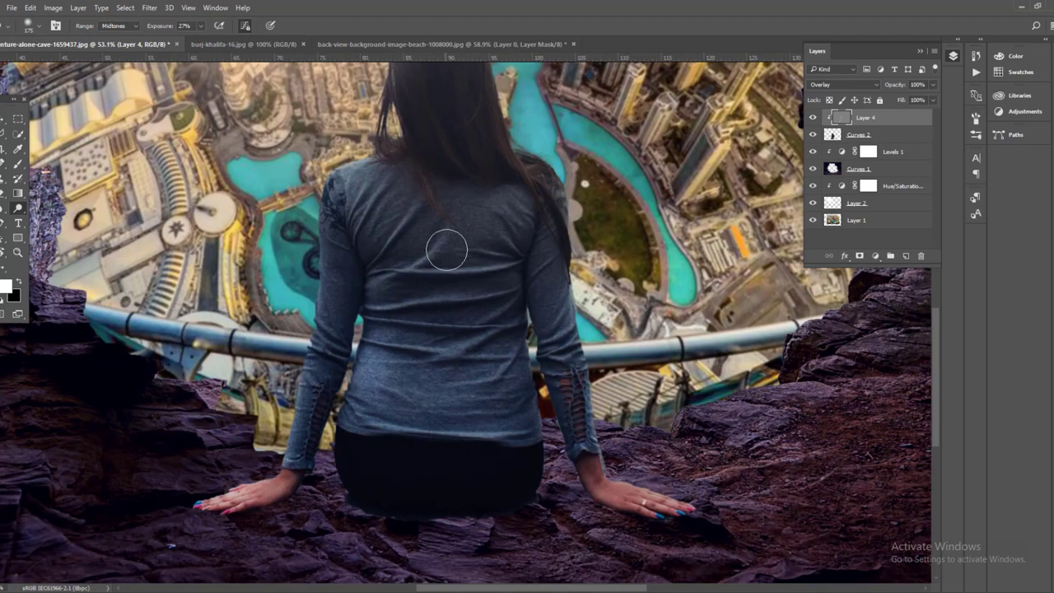
With the Burn tool, darken the shirt's lower back and the right sleeve and forearm
{"action": "right_click", "coordinate": [18, 209]}
{"action": "left_click", "coordinate": [64, 218]}
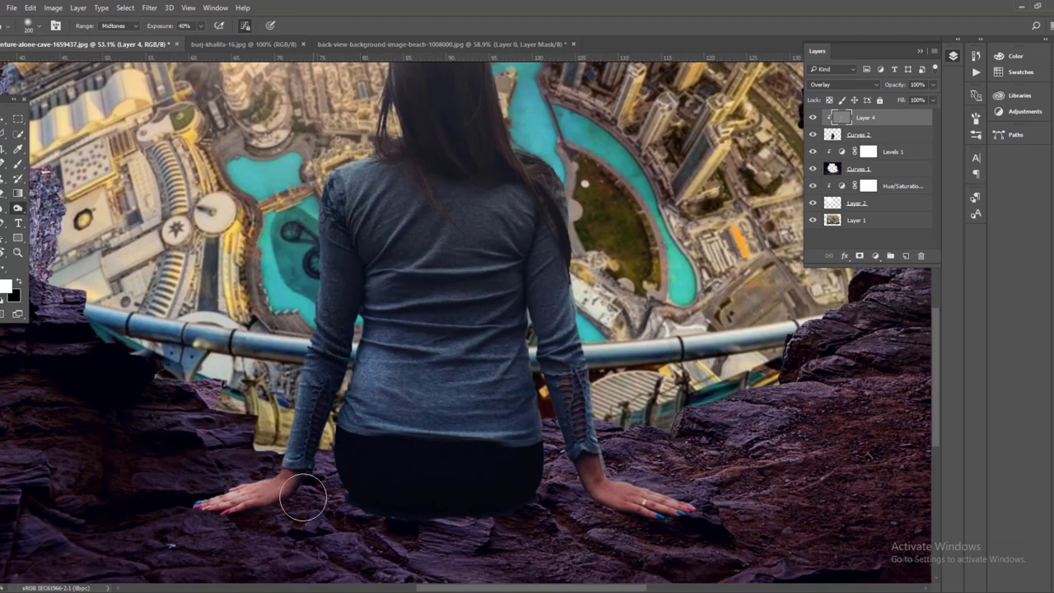
{"action": "mouse_move", "coordinate": [382, 463]}
{"action": "left_mouse_down"}
{"action": "mouse_move", "coordinate": [445, 244]}
{"action": "mouse_move", "coordinate": [482, 305]}
{"action": "mouse_move", "coordinate": [452, 384]}
{"action": "mouse_move", "coordinate": [498, 400]}
{"action": "mouse_move", "coordinate": [466, 167]}
{"action": "left_mouse_up"}
{"action": "mouse_move", "coordinate": [531, 305]}
{"action": "left_mouse_down"}
{"action": "mouse_move", "coordinate": [609, 536]}
{"action": "mouse_move", "coordinate": [646, 520]}
{"action": "mouse_move", "coordinate": [683, 529]}
{"action": "left_mouse_up"}
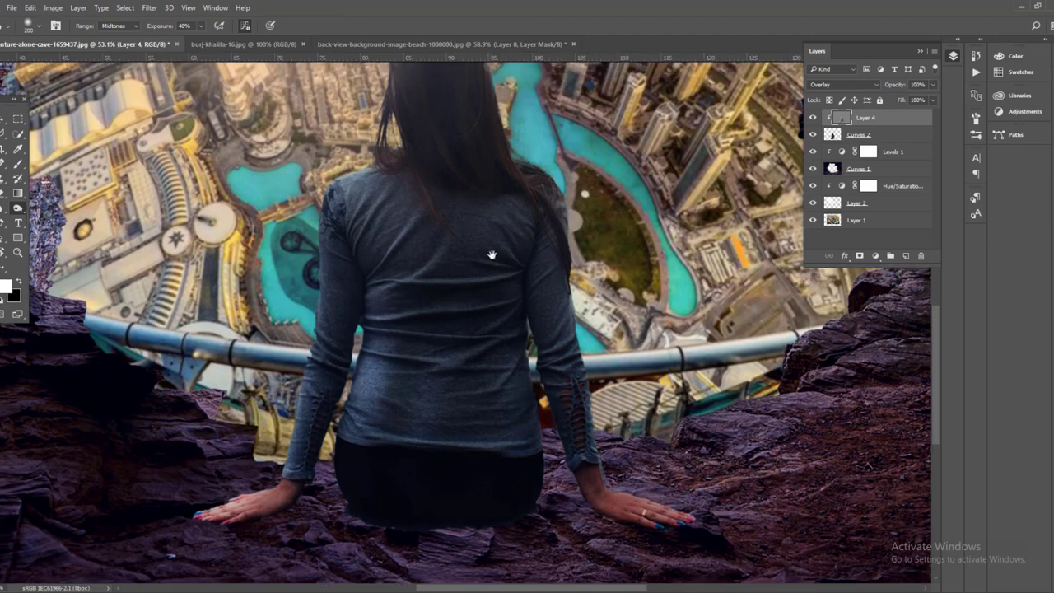
{"action": "scroll", "coordinate": [490, 239], "scroll_direction": "up", "scroll_amount": 5}
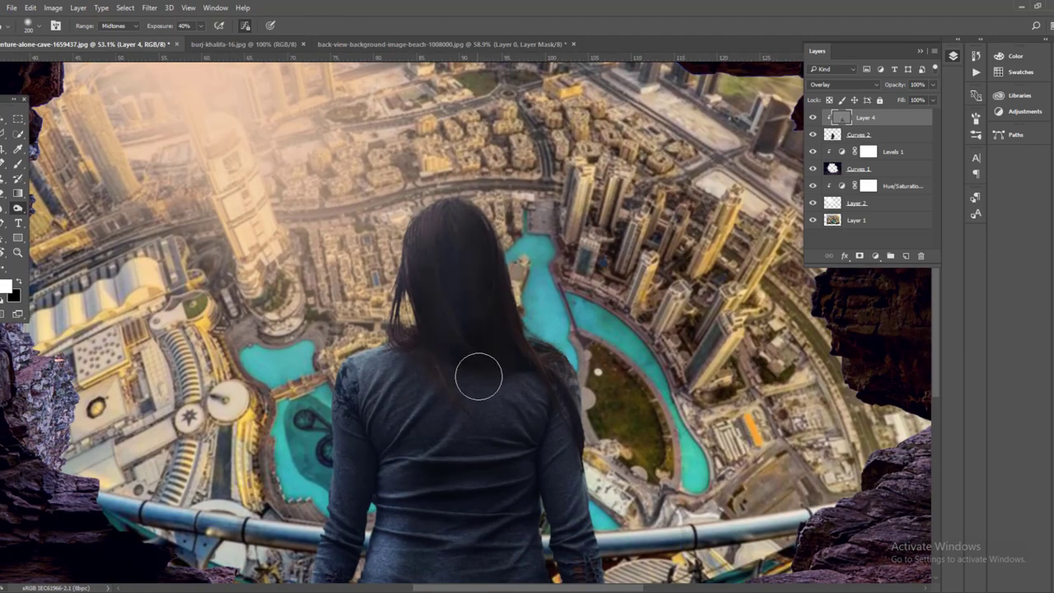
{"action": "left_click_drag", "start_coordinate": [530, 466], "coordinate": [530, 264]}
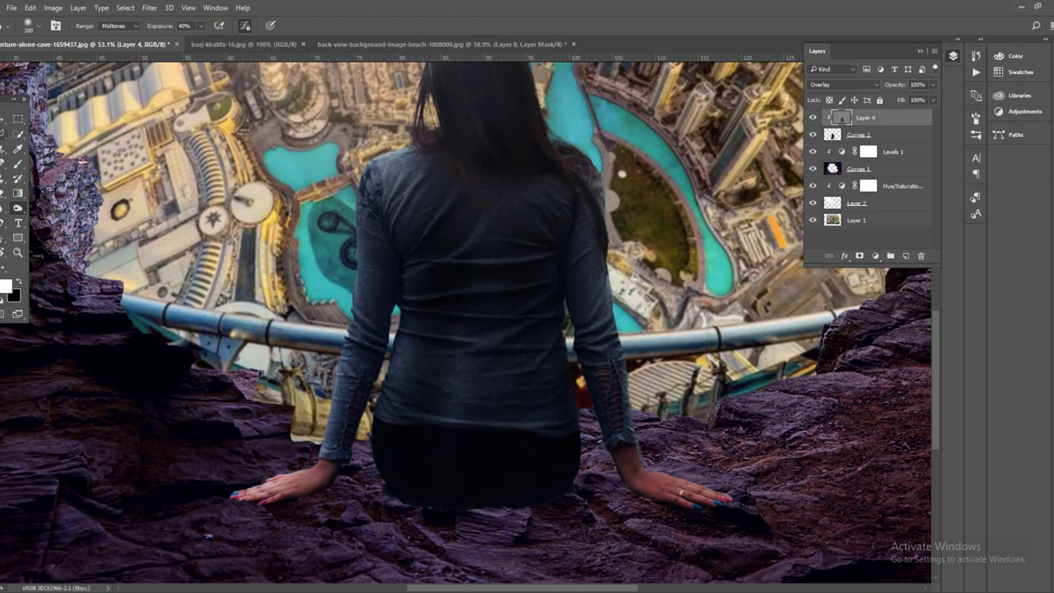
{"action": "left_click", "coordinate": [13, 120]}
{"action": "left_click", "coordinate": [898, 134], "text": "shift"}
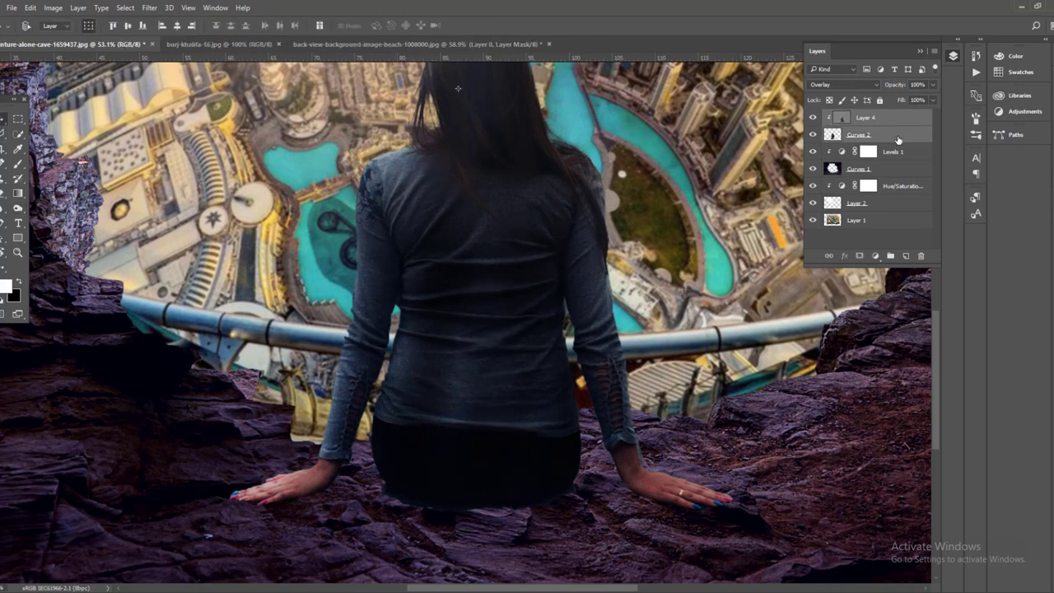
Merge Curves 2 into Layer 4 and give it a peach Color Dodge inner shadow
{"action": "key", "text": "ctrl+e"}
{"action": "scroll", "coordinate": [850, 271], "scroll_direction": "down", "scroll_amount": 1}
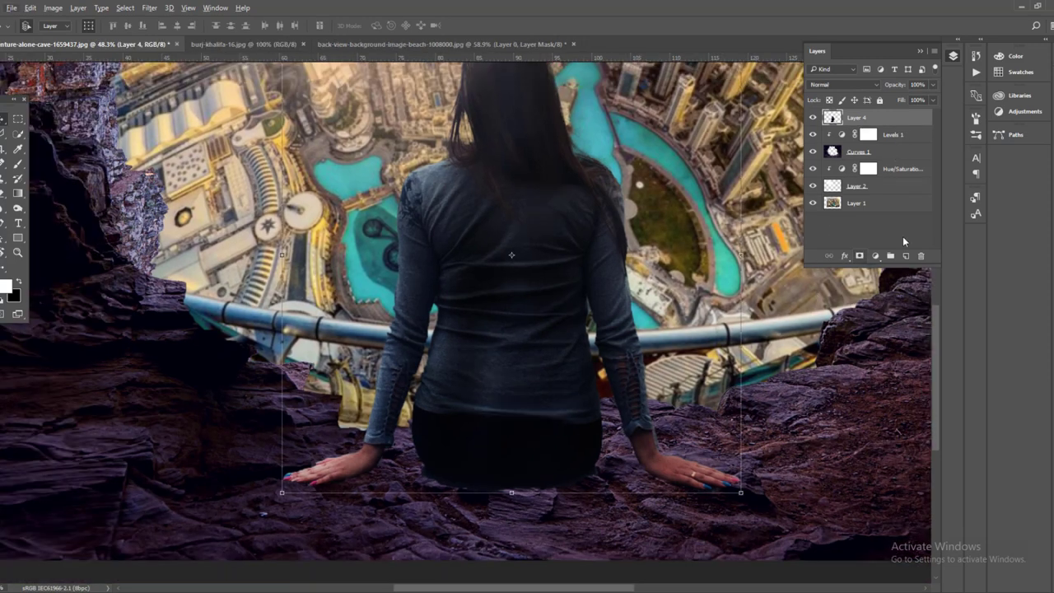
{"action": "left_click", "coordinate": [845, 257]}
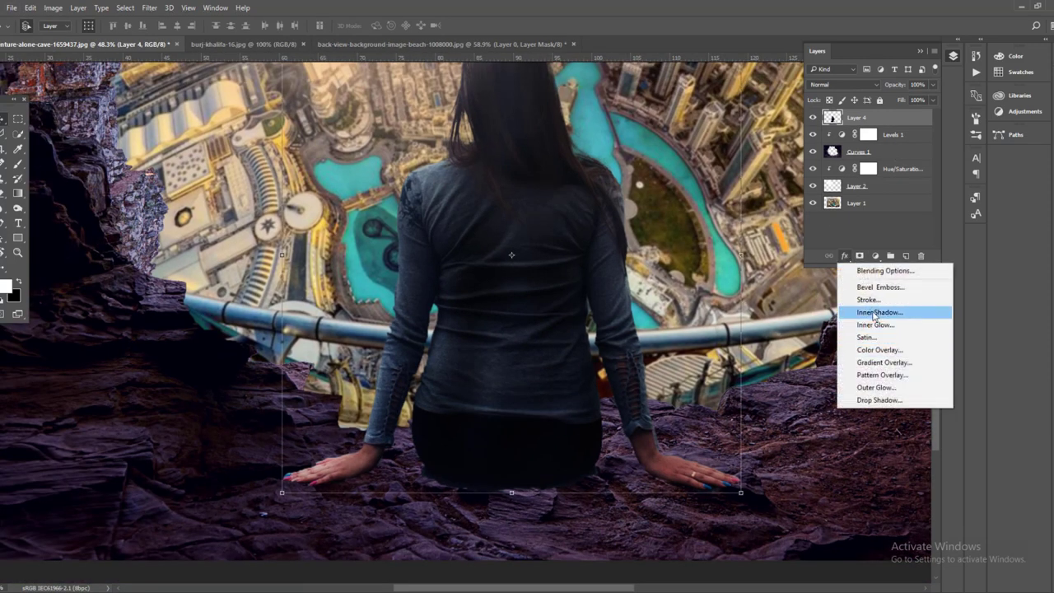
{"action": "left_click", "coordinate": [875, 314]}
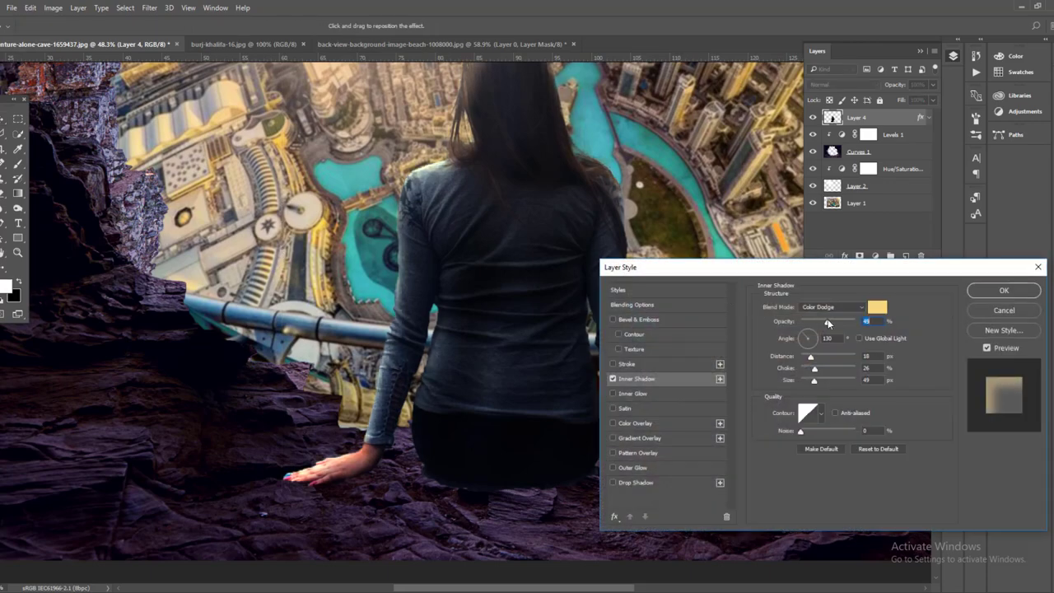
{"action": "left_click", "coordinate": [1004, 290]}
{"action": "scroll", "coordinate": [563, 298], "scroll_direction": "down", "scroll_amount": 2}
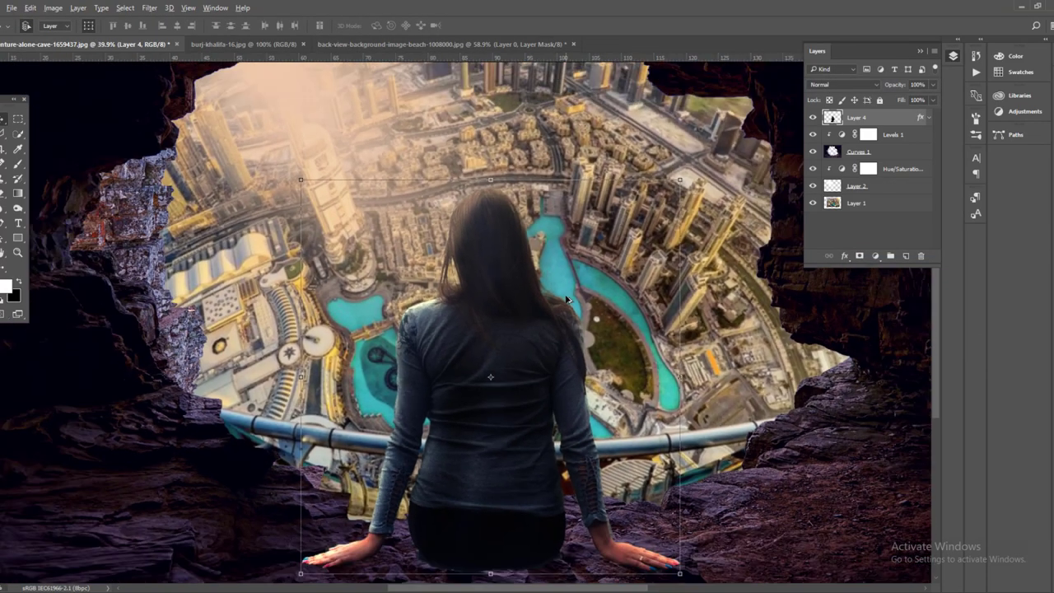
{"action": "scroll", "coordinate": [566, 288], "scroll_direction": "down", "scroll_amount": 2}
{"action": "scroll", "coordinate": [573, 281], "scroll_direction": "down", "scroll_amount": 1}
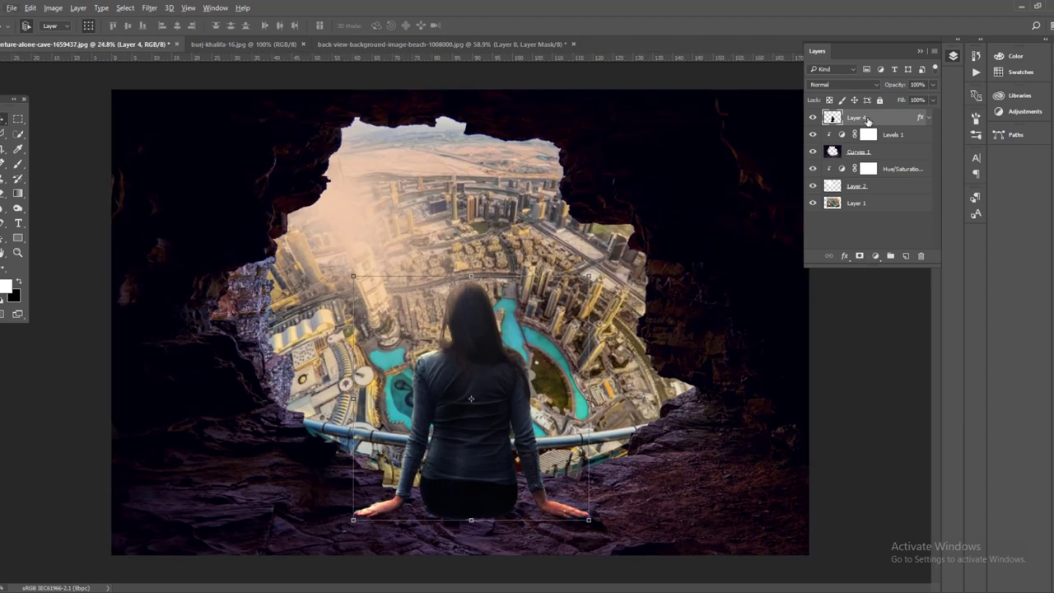
On a new layer below the woman, paint a black shadow under her skirt's edge
{"action": "left_click", "coordinate": [905, 256], "text": "ctrl"}
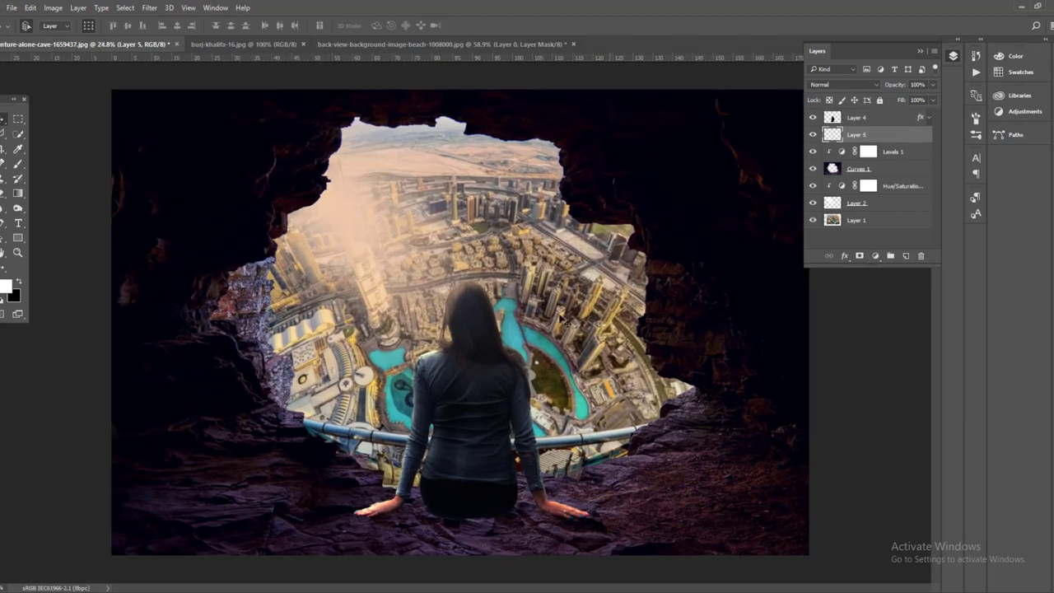
{"action": "left_click", "coordinate": [20, 283]}
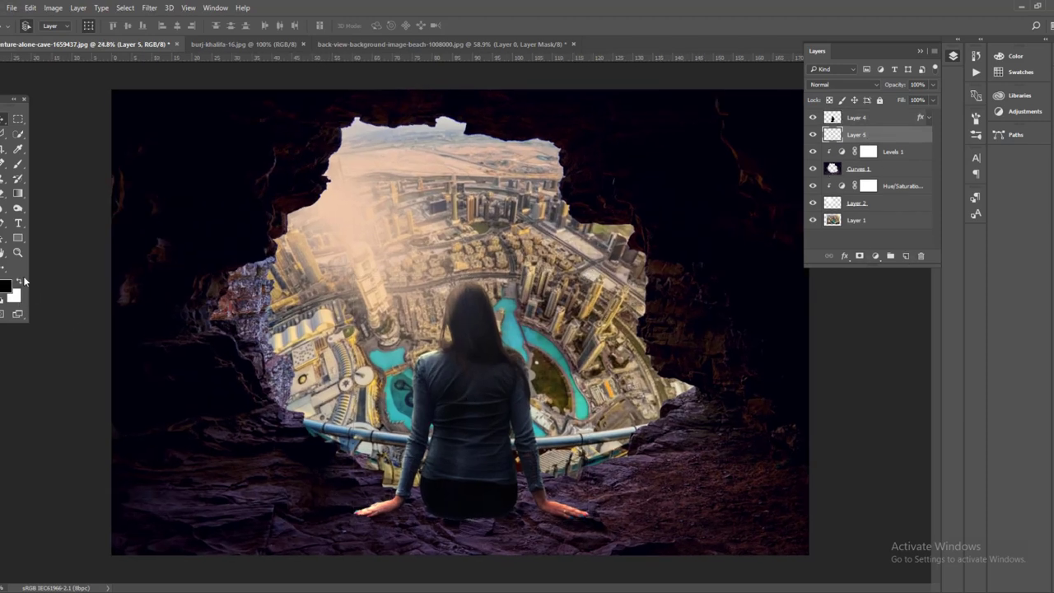
{"action": "left_click", "coordinate": [18, 163]}
{"action": "scroll", "coordinate": [466, 519], "scroll_direction": "up", "scroll_amount": 1}
{"action": "scroll", "coordinate": [470, 329], "scroll_direction": "up", "scroll_amount": 3}
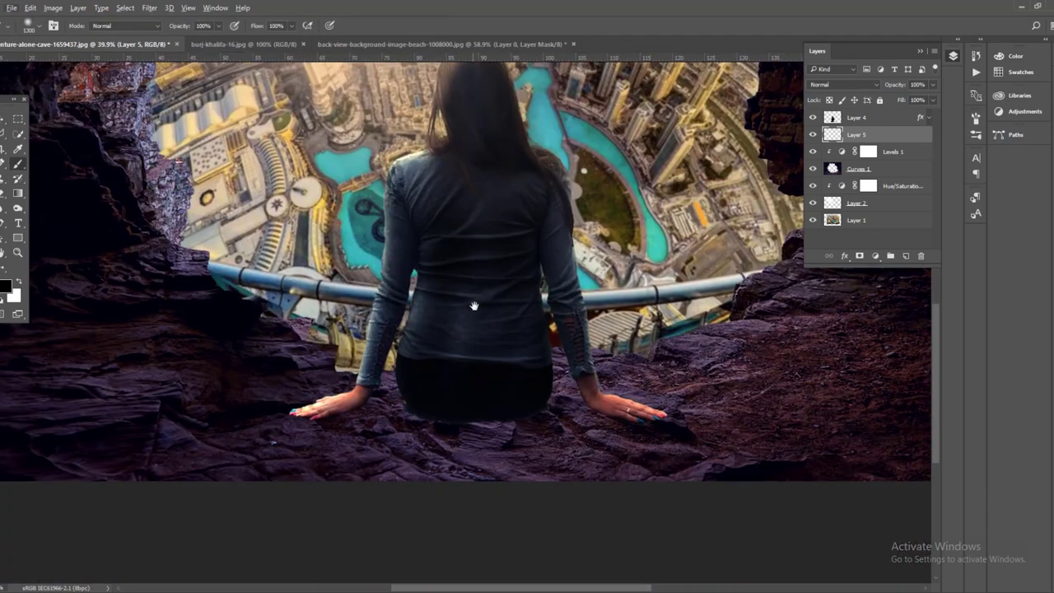
{"action": "key", "text": "bracketleft"}
{"action": "key", "text": "bracketleft"}
{"action": "key", "text": "bracketleft"}
{"action": "key", "text": "bracketleft"}
{"action": "key", "text": "bracketleft"}
{"action": "key", "text": "bracketleft"}
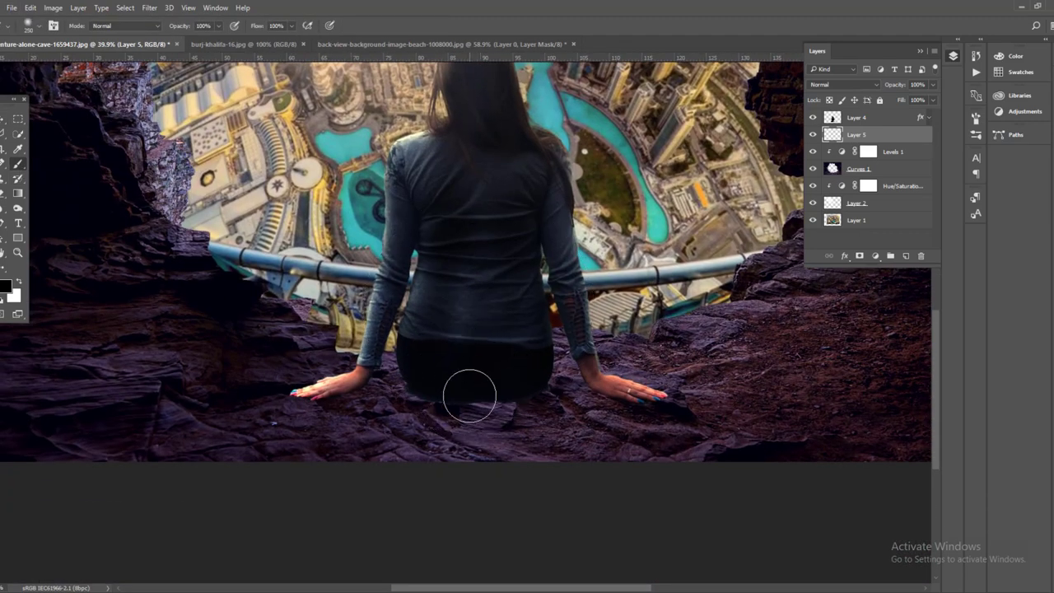
{"action": "key", "text": "bracketleft"}
{"action": "key", "text": "bracketleft"}
{"action": "key", "text": "bracketleft"}
{"action": "scroll", "coordinate": [455, 421], "scroll_direction": "up", "scroll_amount": 3}
{"action": "key", "text": "bracketleft"}
{"action": "key", "text": "bracketleft"}
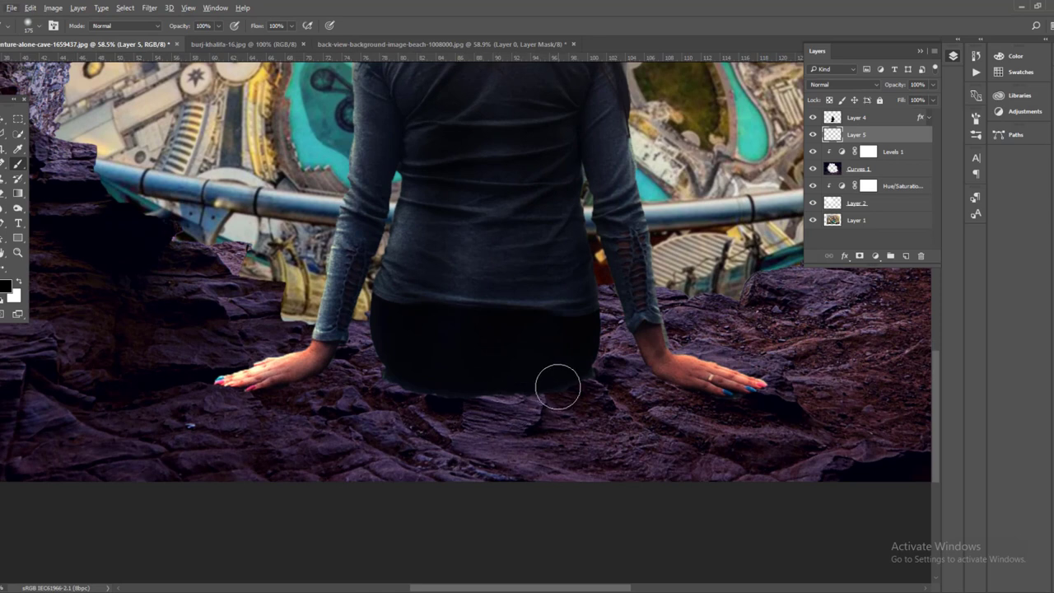
{"action": "mouse_move", "coordinate": [571, 387]}
{"action": "left_mouse_down"}
{"action": "mouse_move", "coordinate": [492, 398]}
{"action": "mouse_move", "coordinate": [340, 365]}
{"action": "mouse_move", "coordinate": [223, 388]}
{"action": "left_mouse_up"}
Extend the shadow across the rock under her seat and hands, then set 80% opacity
{"action": "key", "text": "bracketright"}
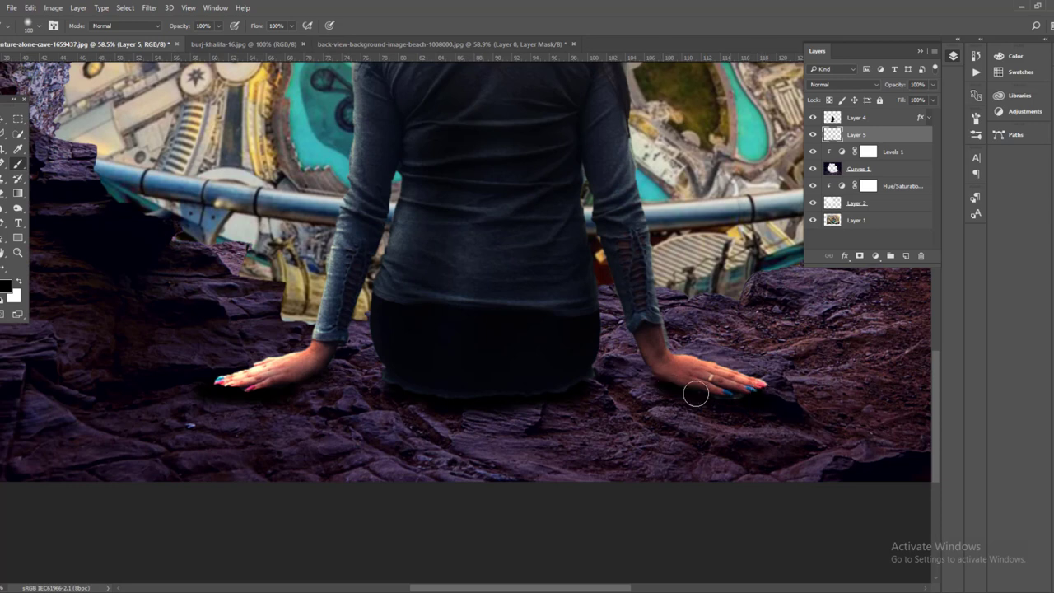
{"action": "left_click", "coordinate": [535, 425]}
{"action": "key", "text": "bracketright"}
{"action": "key", "text": "bracketright"}
{"action": "key", "text": "bracketright"}
{"action": "left_click_drag", "start_coordinate": [529, 423], "coordinate": [768, 495]}
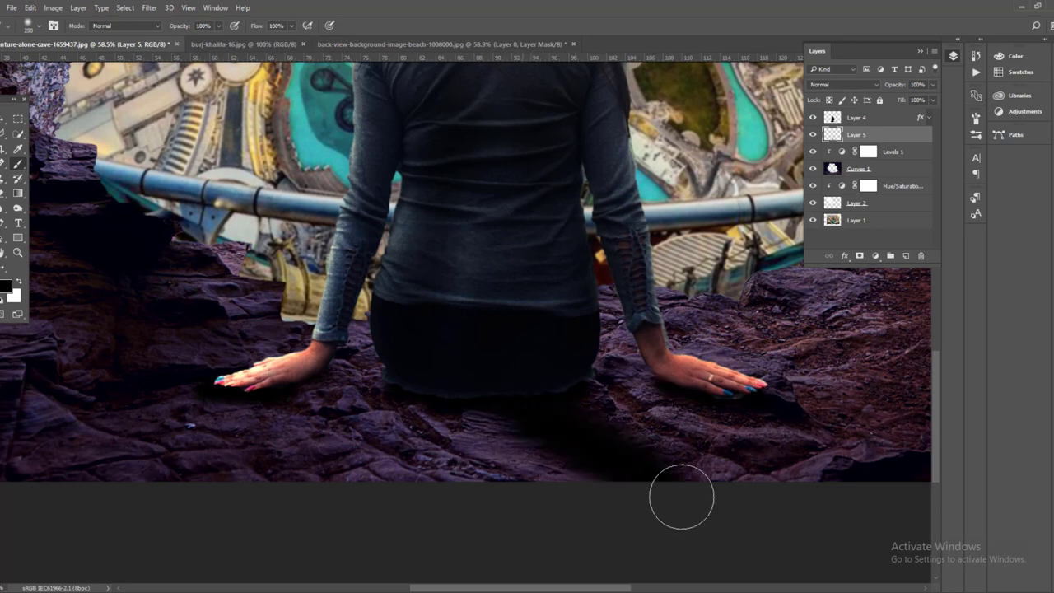
{"action": "key", "text": "bracketright"}
{"action": "key", "text": "bracketright"}
{"action": "mouse_move", "coordinate": [436, 419]}
{"action": "left_mouse_down"}
{"action": "mouse_move", "coordinate": [395, 404]}
{"action": "mouse_move", "coordinate": [301, 423]}
{"action": "mouse_move", "coordinate": [409, 501]}
{"action": "left_mouse_up"}
{"action": "left_click_drag", "start_coordinate": [280, 419], "coordinate": [344, 521]}
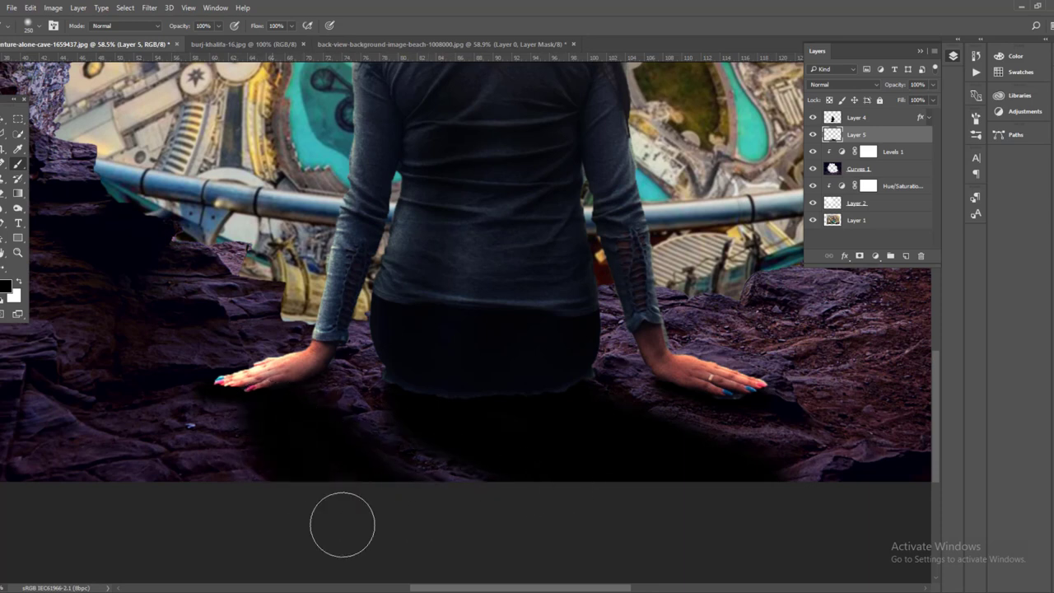
{"action": "left_click_drag", "start_coordinate": [815, 448], "coordinate": [911, 482]}
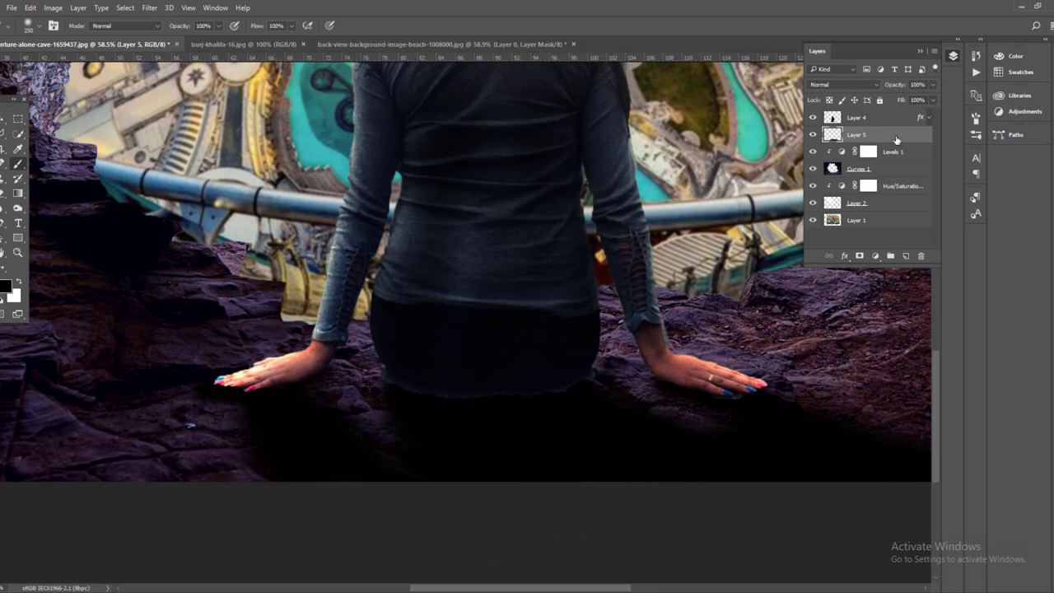
{"action": "left_click_drag", "start_coordinate": [928, 101], "coordinate": [922, 100]}
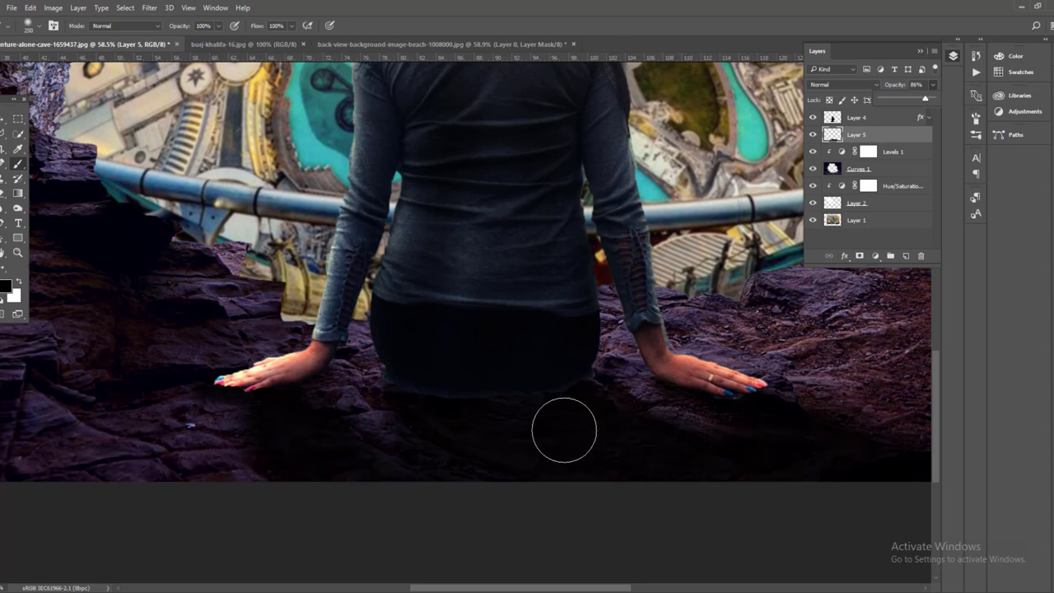
Add a layer mask to the woman's Layer 4 and zoom out to the whole composition
{"action": "left_click", "coordinate": [2, 121]}
{"action": "left_click", "coordinate": [887, 119]}
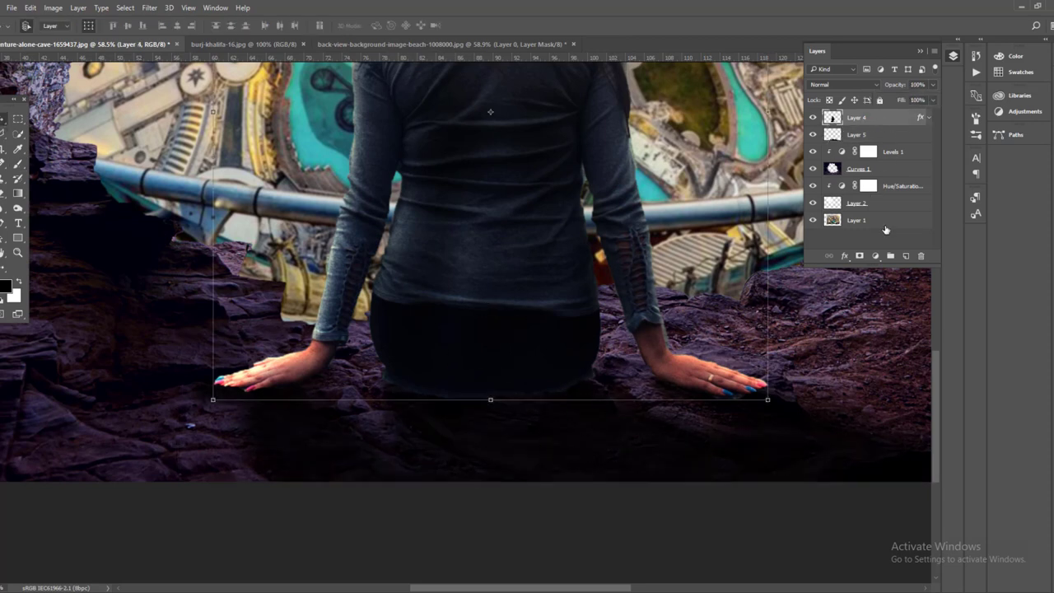
{"action": "left_click", "coordinate": [858, 256]}
{"action": "key", "text": "b"}
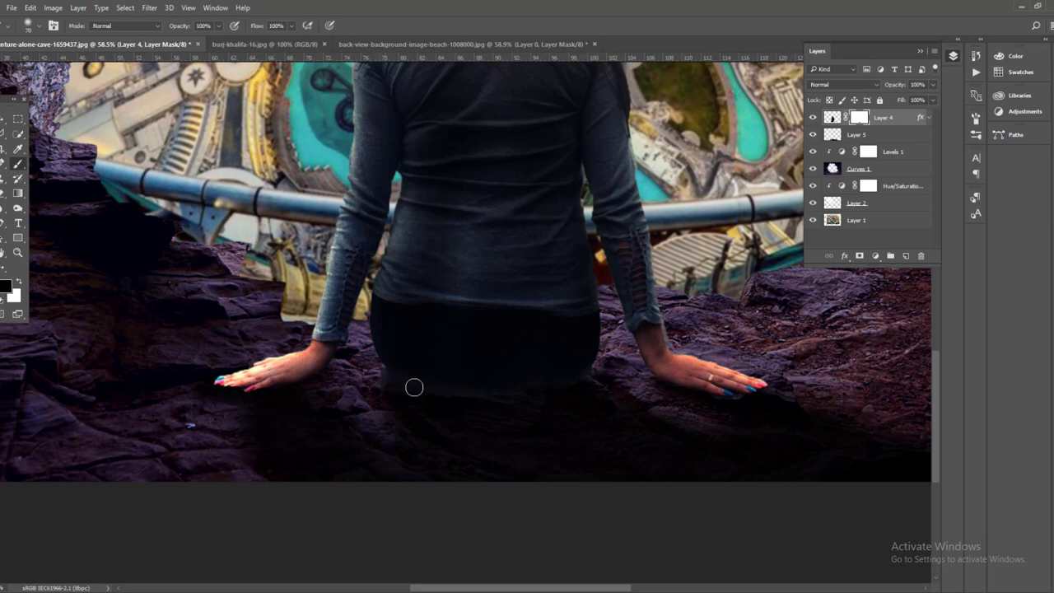
{"action": "key", "text": "ctrl+t"}
{"action": "key", "text": "ctrl+0"}
{"action": "key", "text": "ctrl+minus"}
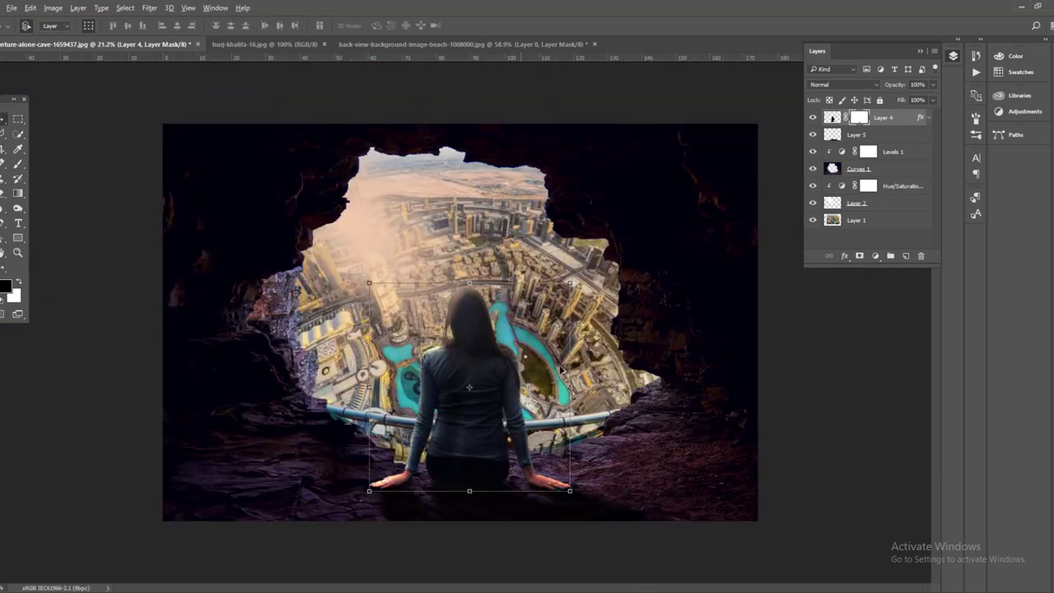
{"action": "left_click", "coordinate": [920, 52]}
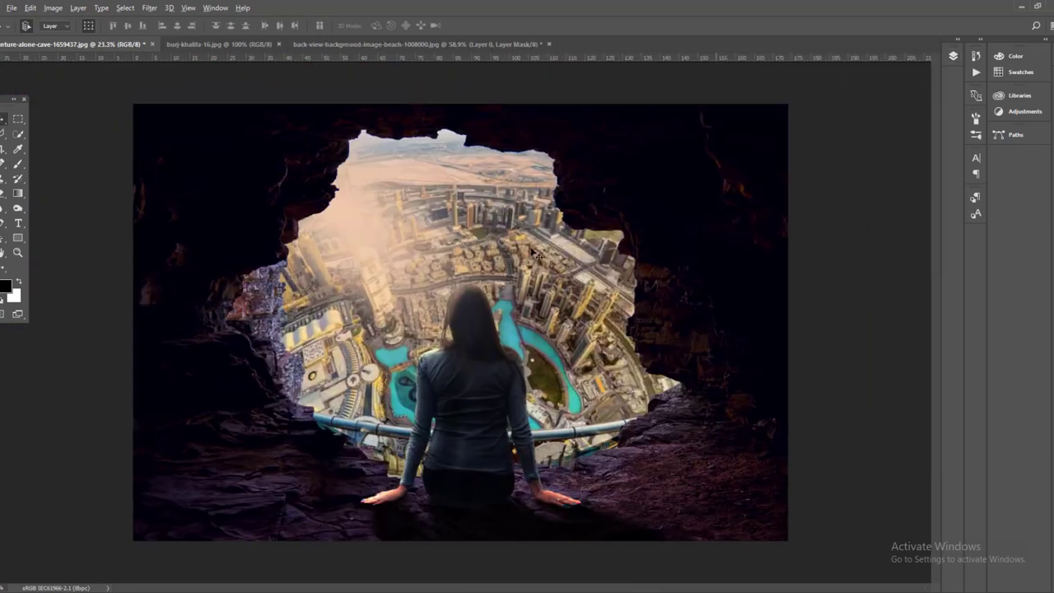
Bring the dove from birds_PNG108 into the cave file and close the other source images
{"action": "left_click", "coordinate": [12, 7]}
{"action": "left_click", "coordinate": [25, 31]}
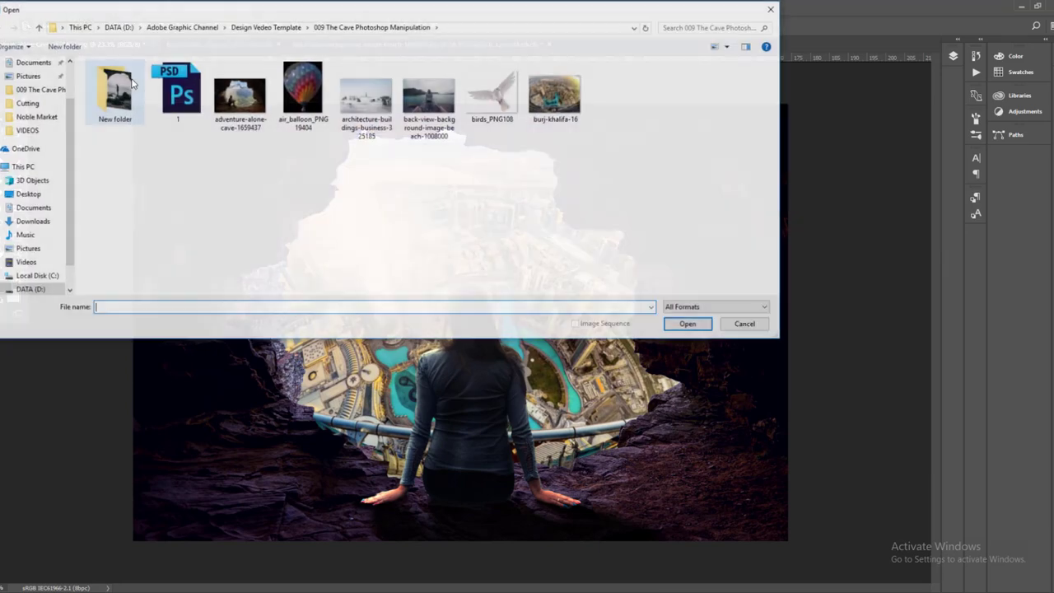
{"action": "left_click", "coordinate": [512, 99]}
{"action": "left_click", "coordinate": [681, 326]}
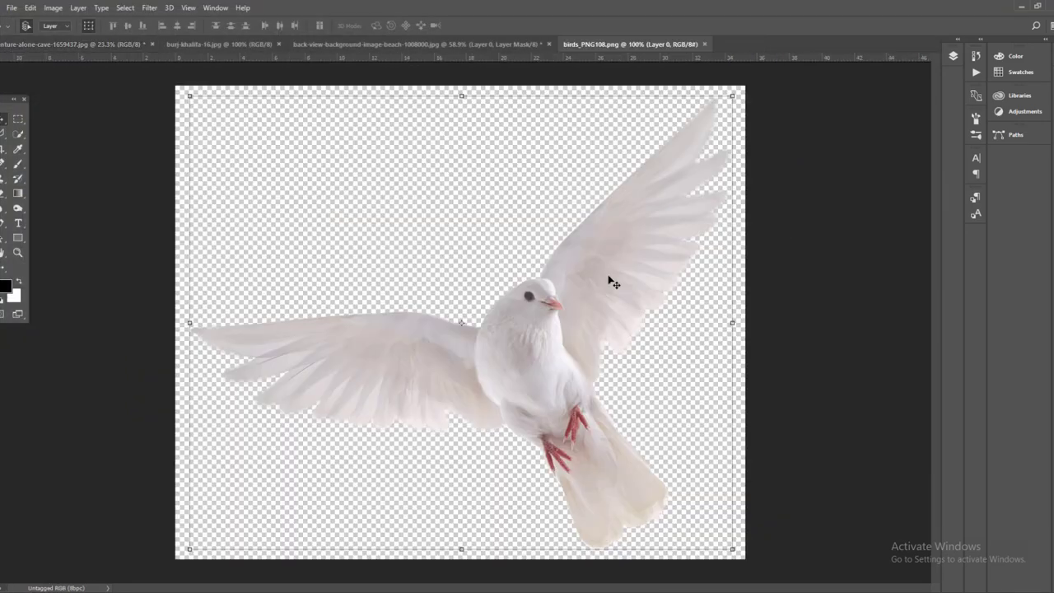
{"action": "left_click_drag", "start_coordinate": [550, 284], "coordinate": [461, 227]}
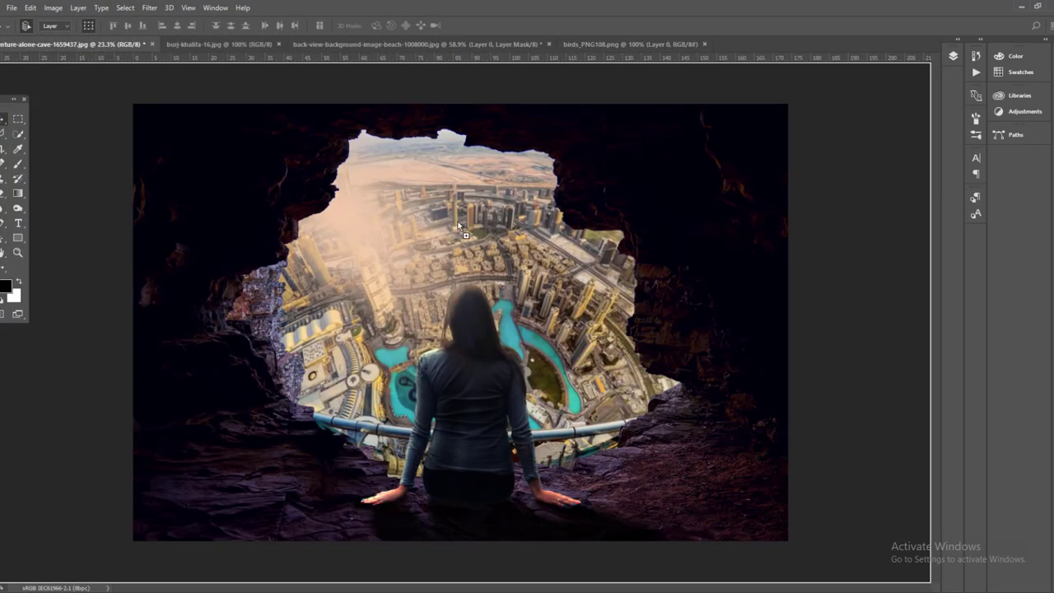
{"action": "left_click", "coordinate": [303, 43]}
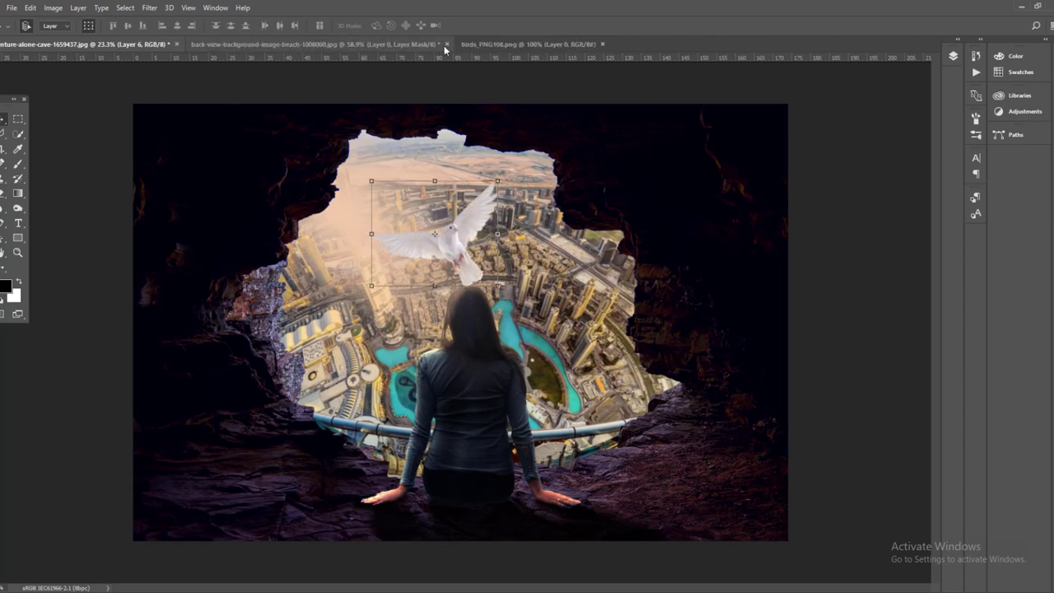
{"action": "left_click", "coordinate": [447, 44]}
{"action": "left_click", "coordinate": [528, 228]}
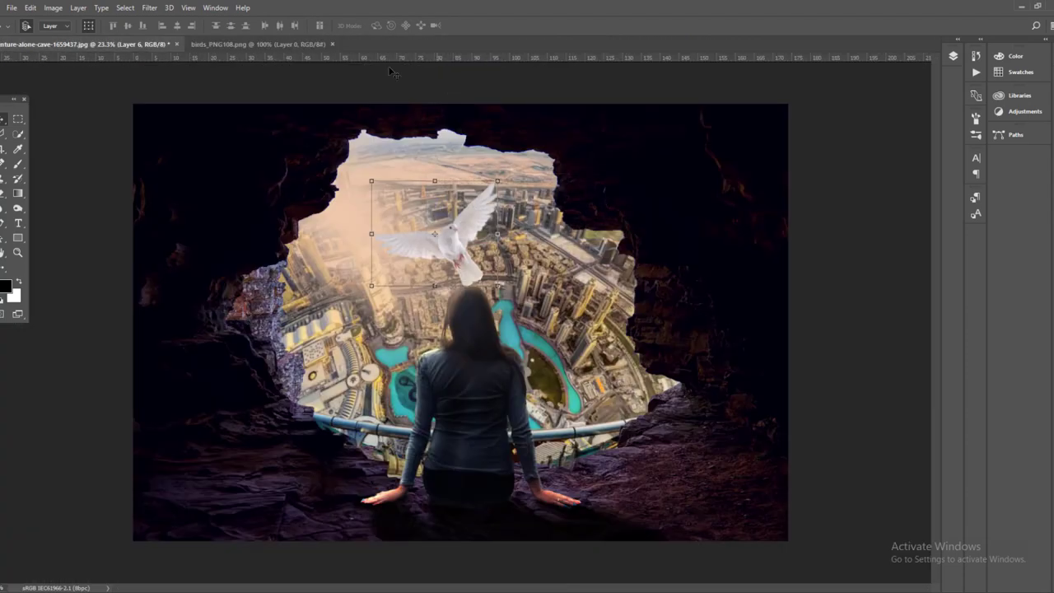
{"action": "left_click", "coordinate": [332, 43]}
Shrink the dove into the upper sky and apply a Gaussian blur of about 4 px
{"action": "left_click_drag", "start_coordinate": [466, 233], "coordinate": [448, 175]}
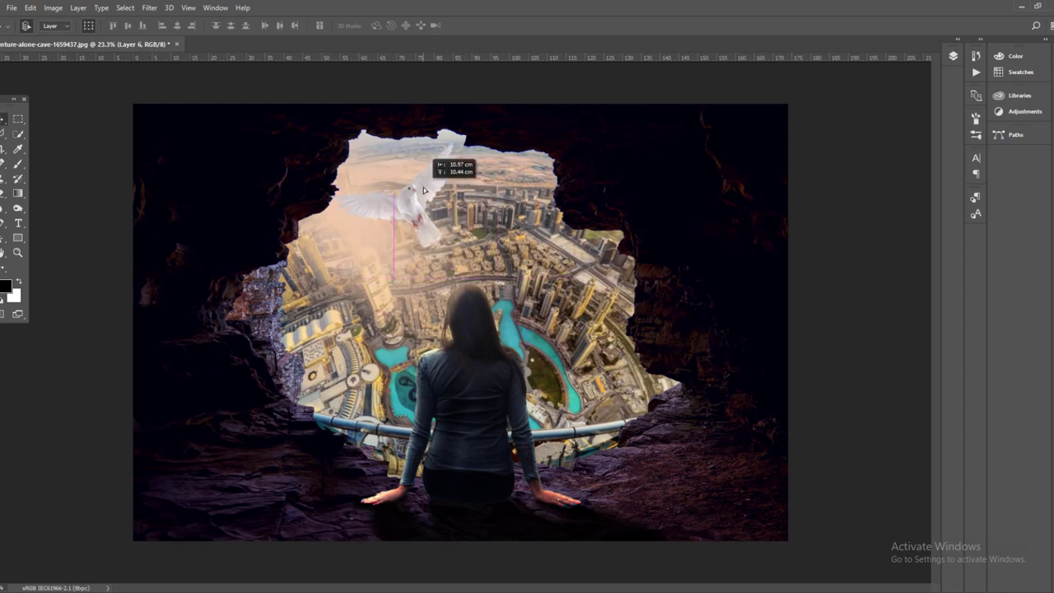
{"action": "mouse_move", "coordinate": [480, 122]}
{"action": "left_mouse_down"}
{"action": "mouse_move", "coordinate": [432, 162]}
{"action": "mouse_move", "coordinate": [440, 182]}
{"action": "mouse_move", "coordinate": [443, 156]}
{"action": "left_mouse_up"}
{"action": "left_click", "coordinate": [442, 25]}
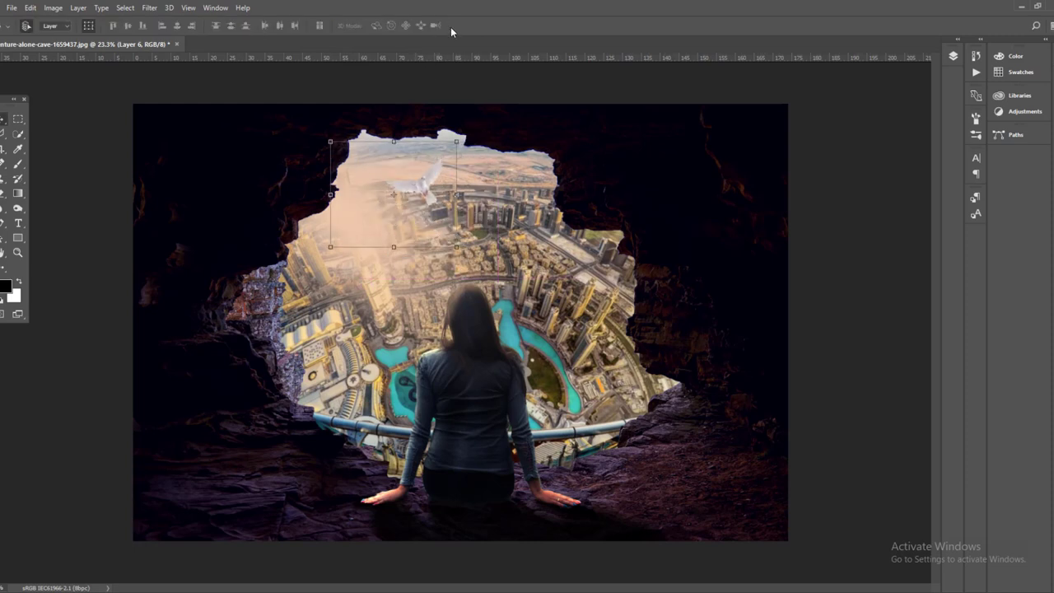
{"action": "left_click", "coordinate": [150, 8]}
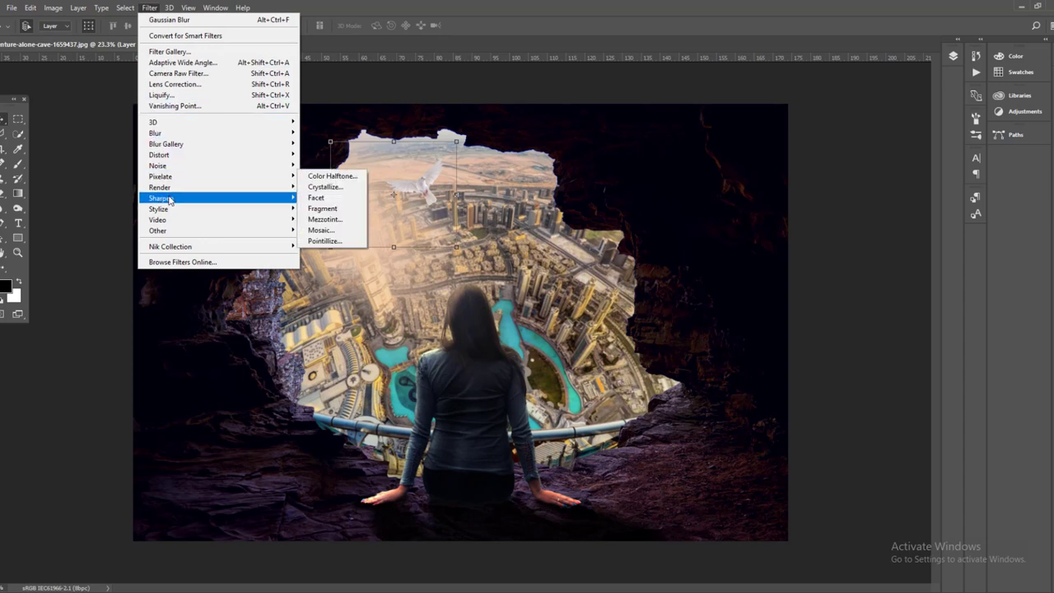
{"action": "mouse_move", "coordinate": [157, 133]}
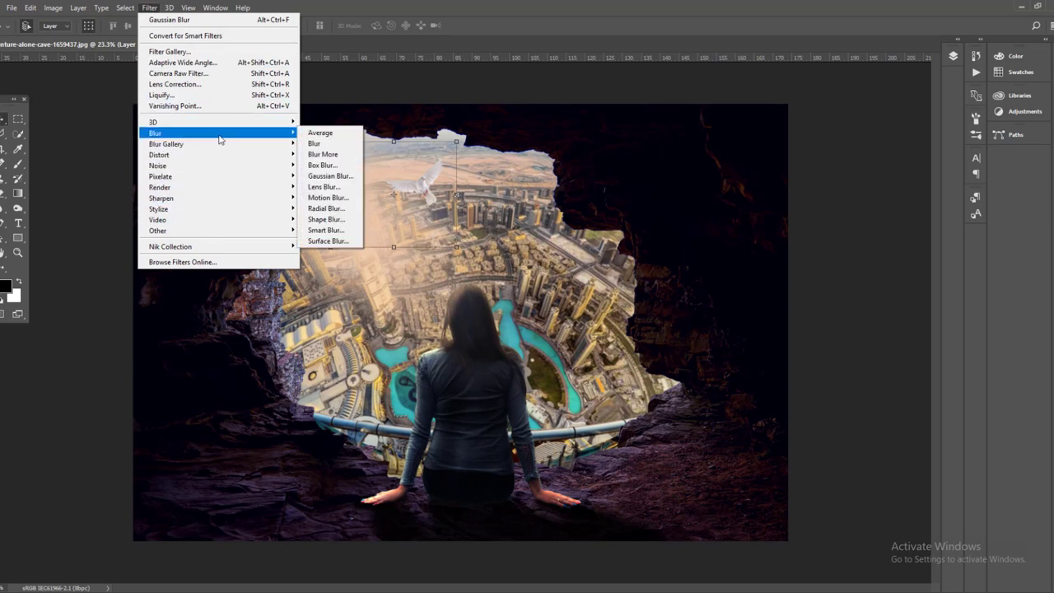
{"action": "left_click", "coordinate": [332, 177]}
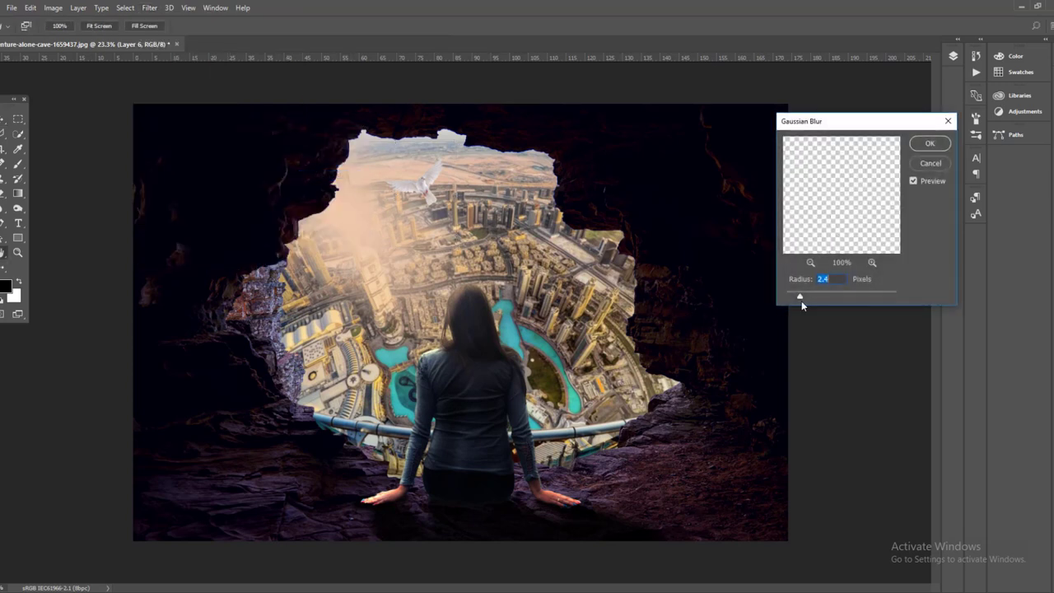
{"action": "left_click_drag", "start_coordinate": [806, 296], "coordinate": [810, 296]}
{"action": "left_click", "coordinate": [929, 143]}
{"action": "left_click_drag", "start_coordinate": [436, 173], "coordinate": [446, 190]}
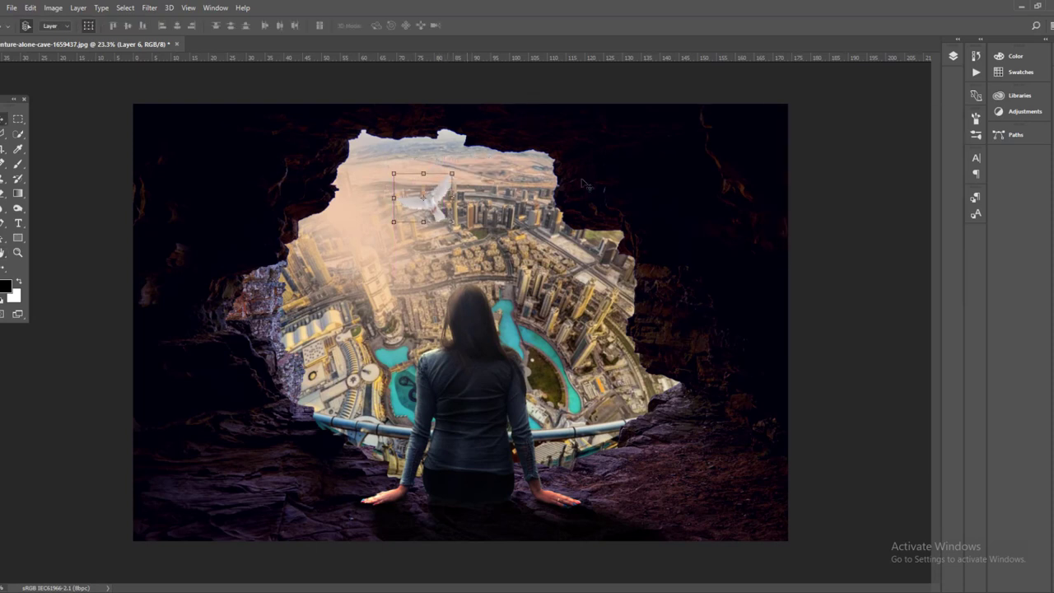
{"action": "left_click", "coordinate": [950, 55]}
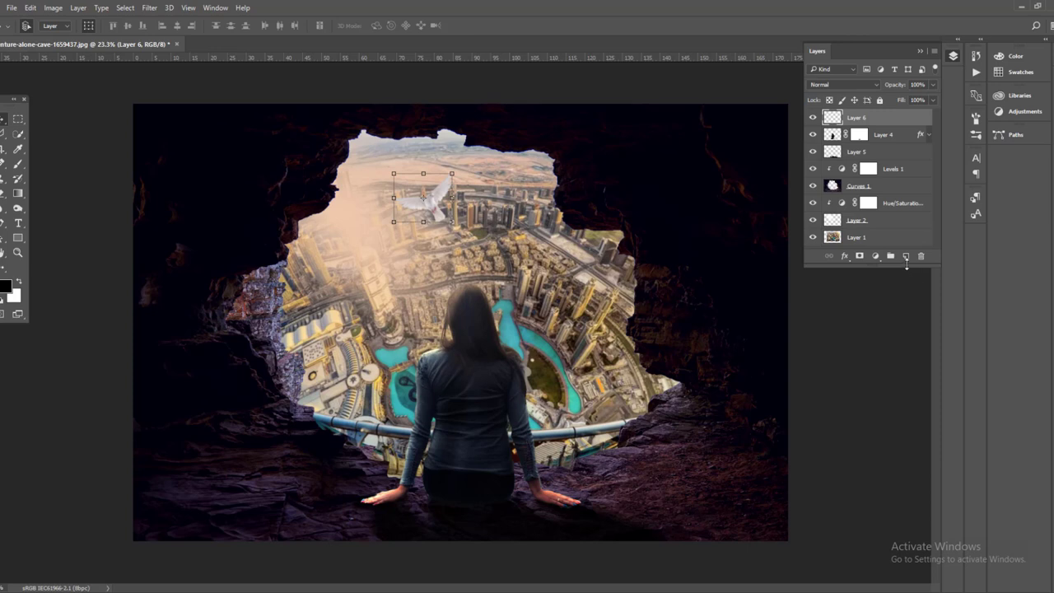
On a new layer, paint a large soft peach haze, sampled from the sky, over the upper-left sky
{"action": "left_click", "coordinate": [905, 256]}
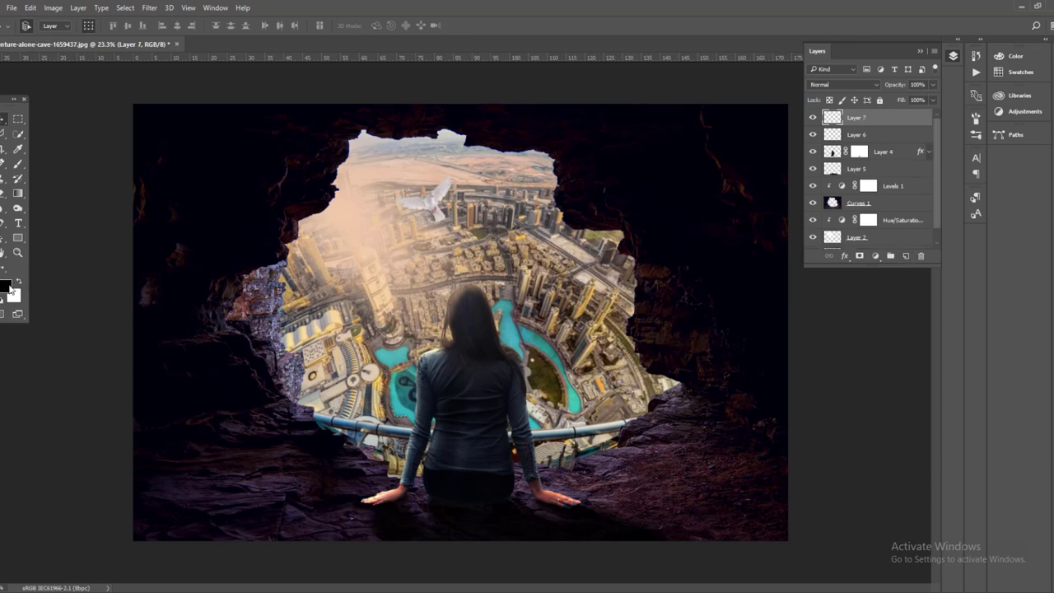
{"action": "left_click", "coordinate": [7, 286]}
{"action": "left_click", "coordinate": [373, 153]}
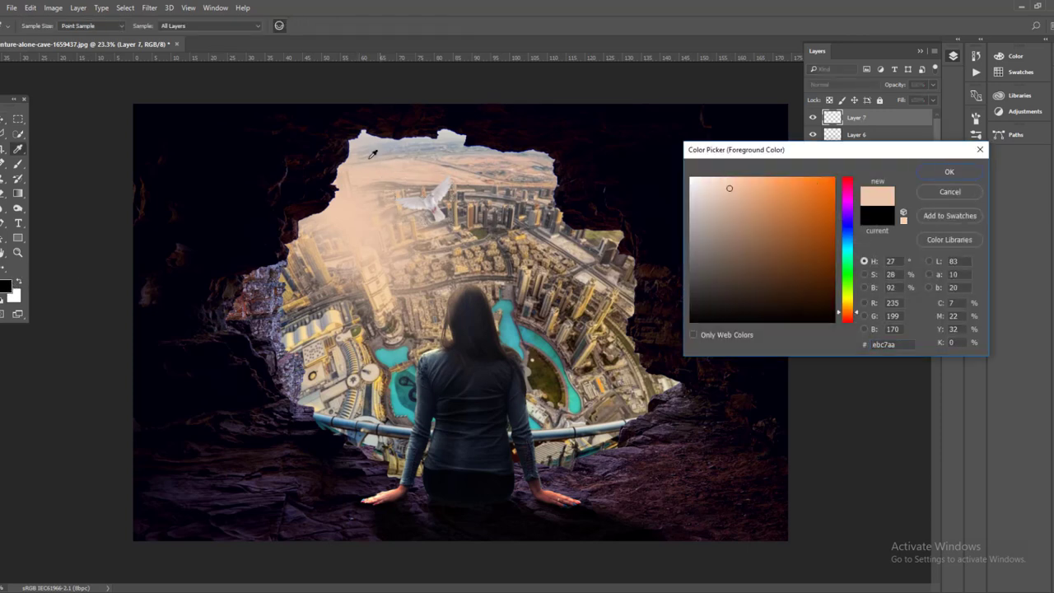
{"action": "left_click", "coordinate": [937, 174]}
{"action": "key", "text": "b"}
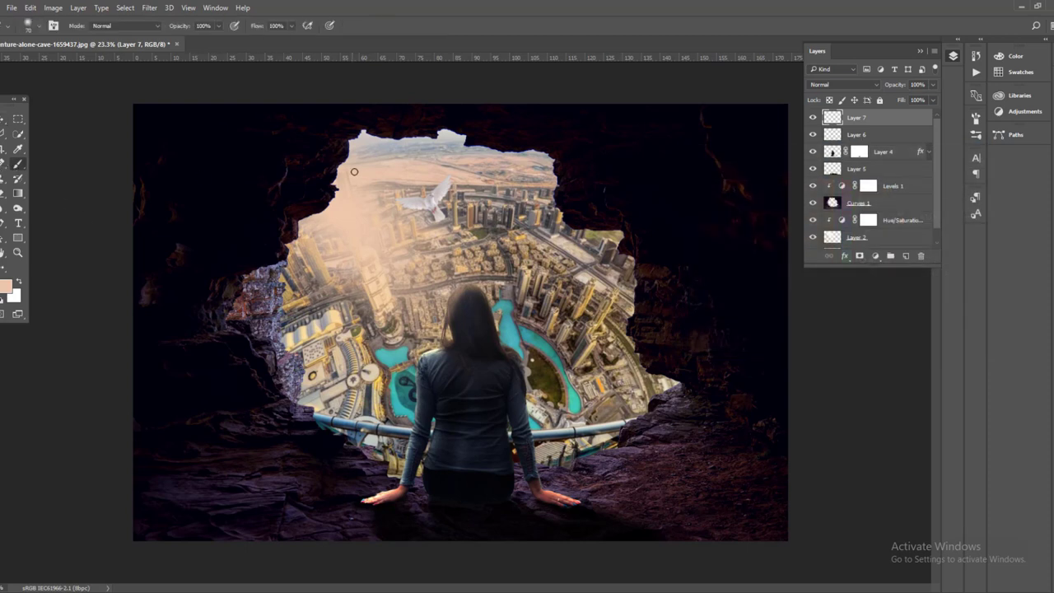
{"action": "key", "text": "bracketright"}
{"action": "key", "text": "bracketright"}
{"action": "key", "text": "bracketright"}
{"action": "key", "text": "bracketright"}
{"action": "key", "text": "bracketright"}
{"action": "key", "text": "bracketright"}
{"action": "key", "text": "bracketright"}
{"action": "left_click", "coordinate": [394, 172]}
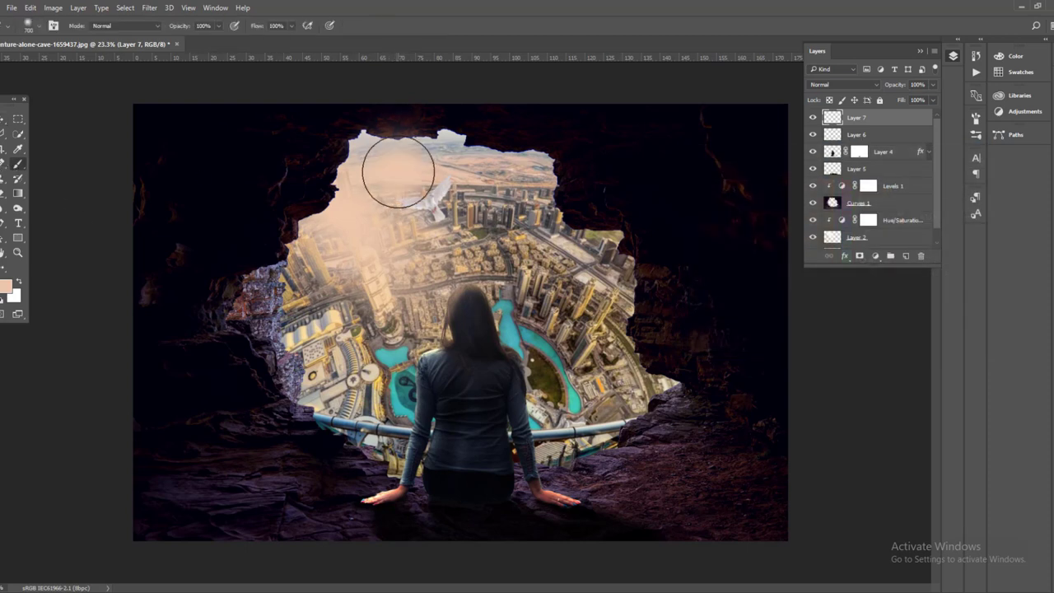
Shift the haze layer down over the sky and lower its opacity to about 82%
{"action": "key", "text": "v"}
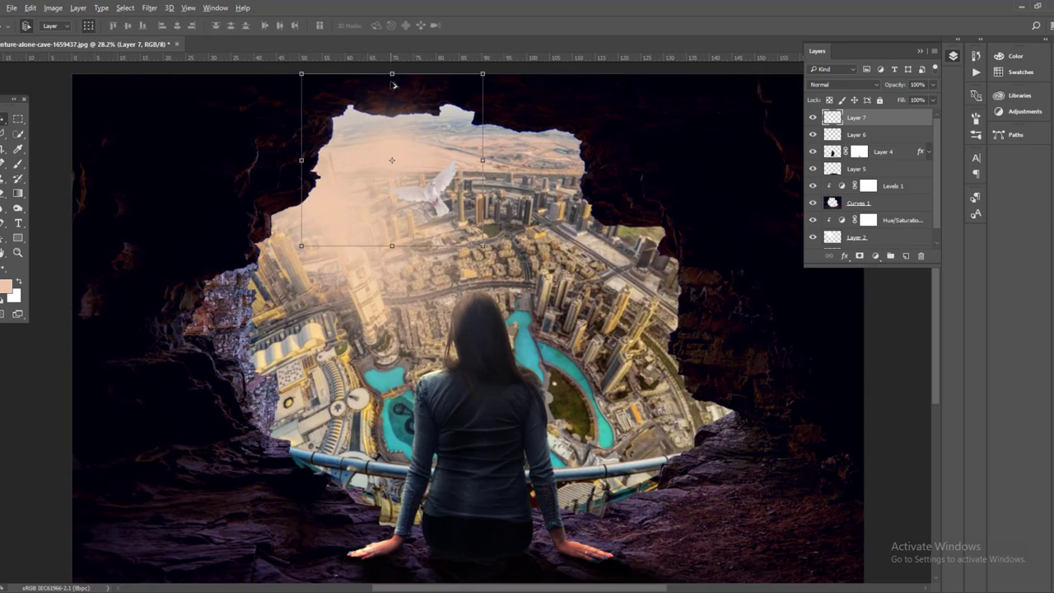
{"action": "scroll", "coordinate": [393, 173], "scroll_direction": "up", "scroll_amount": 3}
{"action": "left_click_drag", "start_coordinate": [405, 200], "coordinate": [414, 218]}
{"action": "key", "text": "ctrl+t"}
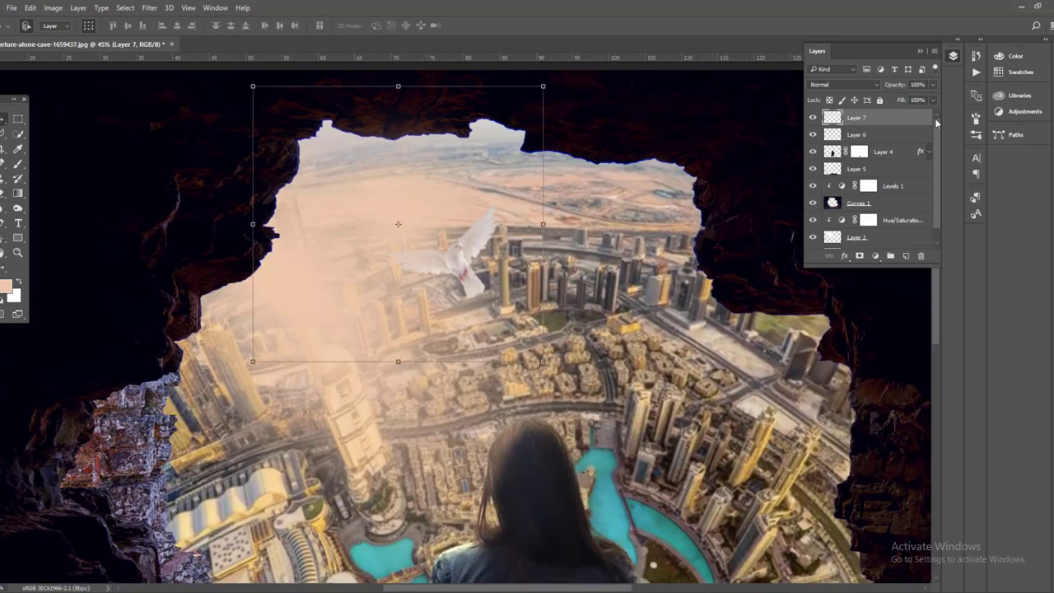
{"action": "left_click", "coordinate": [931, 85]}
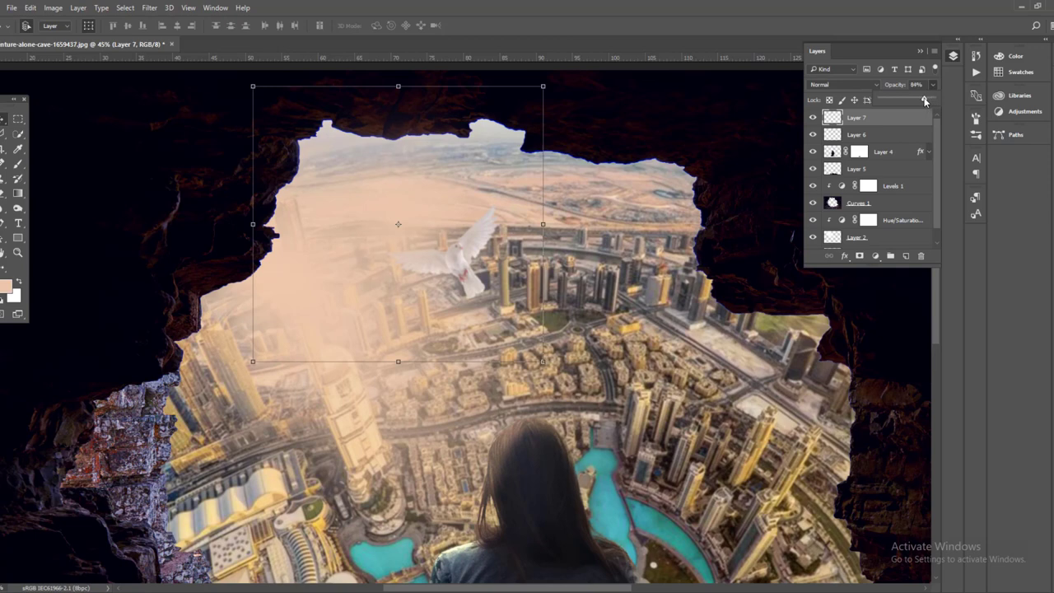
{"action": "left_click", "coordinate": [651, 239]}
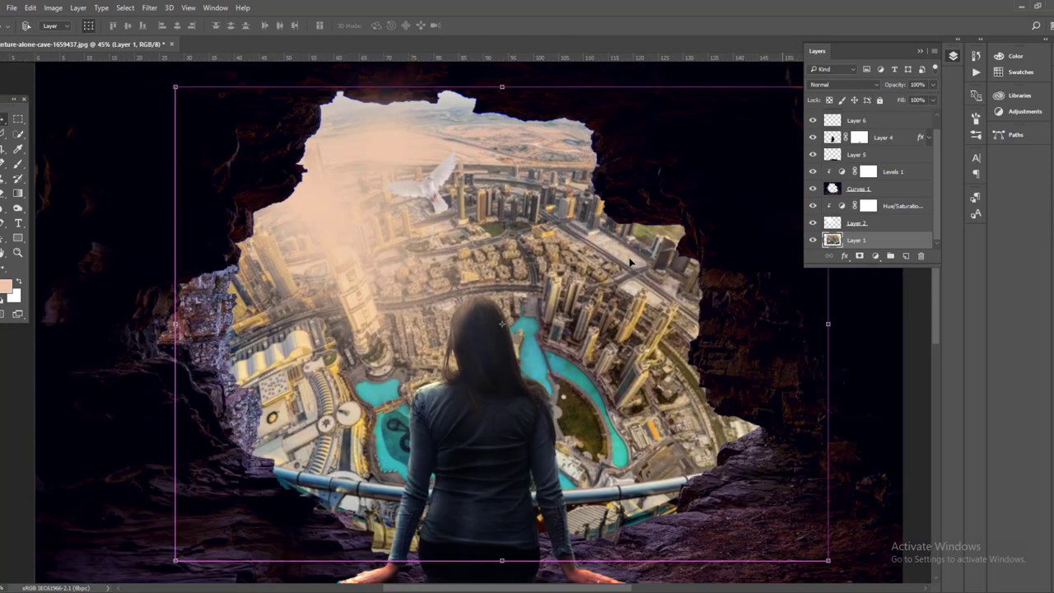
{"action": "key", "text": "ctrl+0"}
{"action": "scroll", "coordinate": [463, 437], "scroll_direction": "down", "scroll_amount": 1}
{"action": "scroll", "coordinate": [469, 420], "scroll_direction": "down", "scroll_amount": 1}
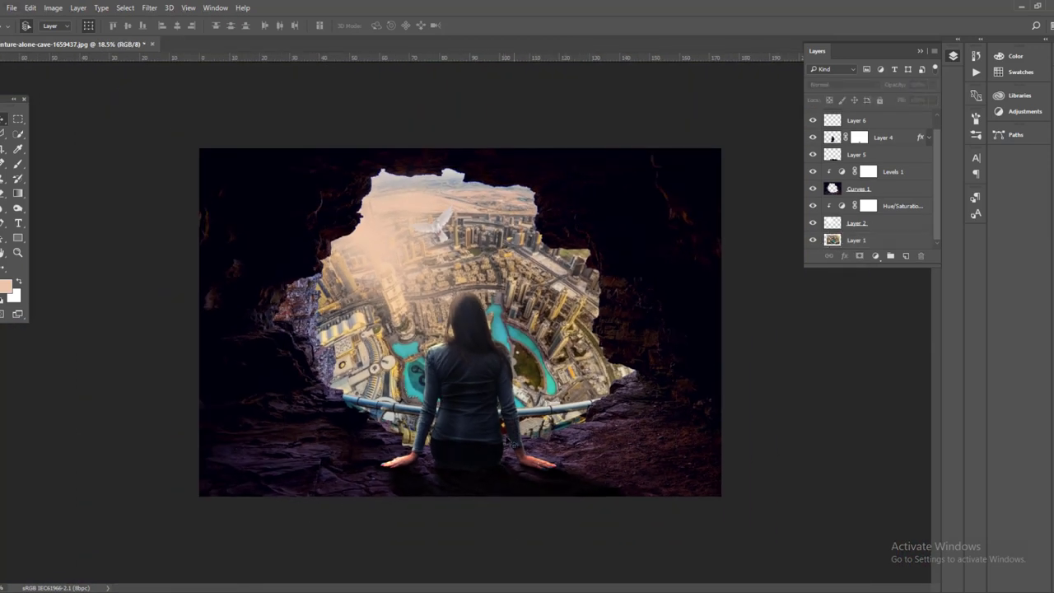
{"action": "key", "text": "ctrl+shift+alt+n"}
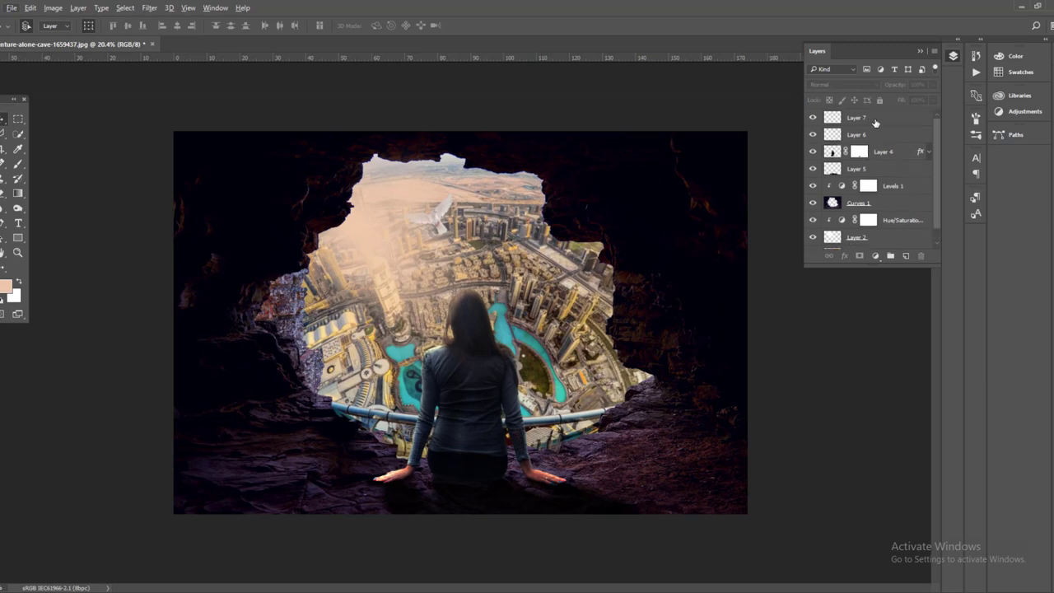
{"action": "left_click", "coordinate": [875, 121]}
Add a reversed radial Violet, Orange gradient fill layer with orange at the centre
{"action": "left_click", "coordinate": [875, 256]}
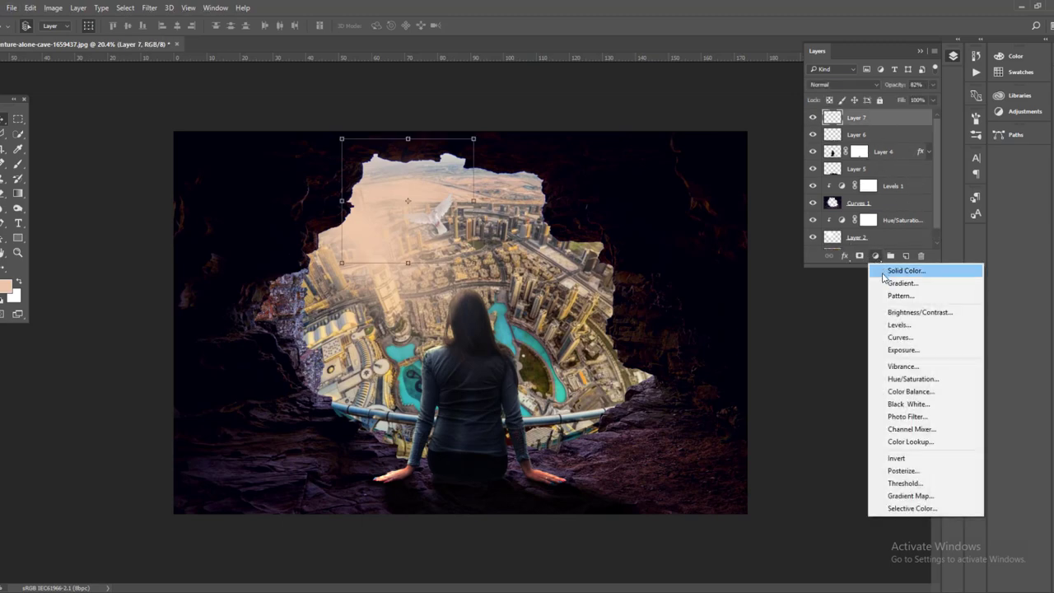
{"action": "left_click", "coordinate": [898, 282]}
{"action": "left_click", "coordinate": [653, 154]}
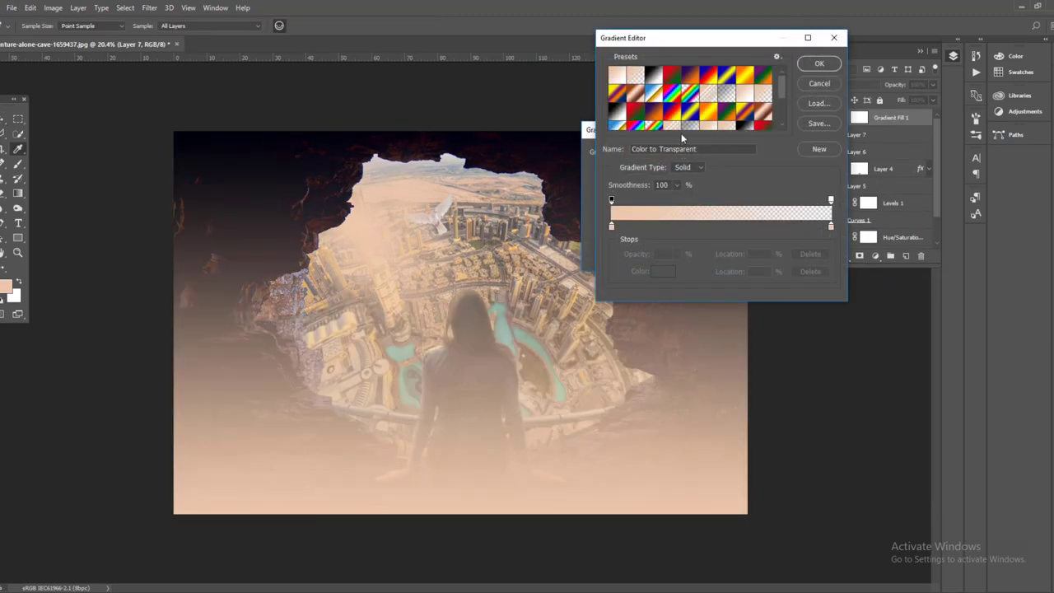
{"action": "left_click", "coordinate": [690, 76]}
{"action": "left_click", "coordinate": [815, 65]}
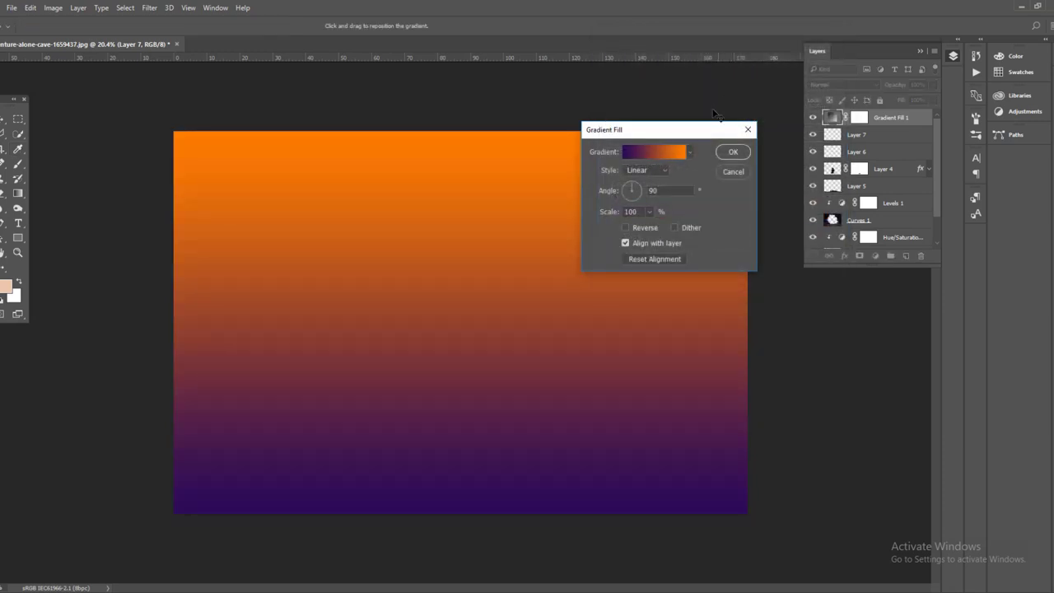
{"action": "left_click", "coordinate": [672, 171]}
{"action": "left_click", "coordinate": [657, 186]}
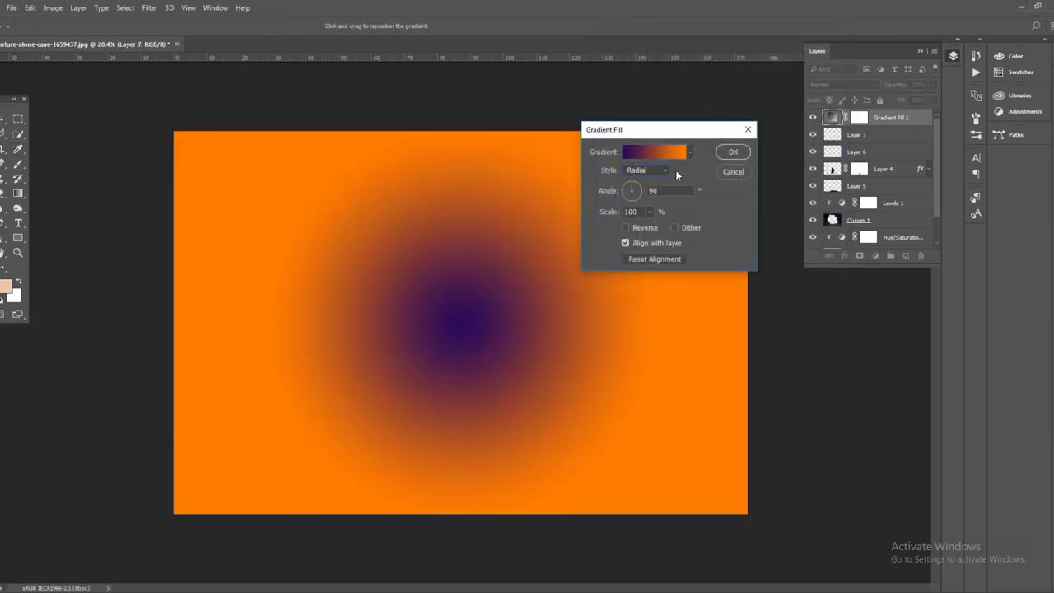
{"action": "left_click", "coordinate": [642, 228]}
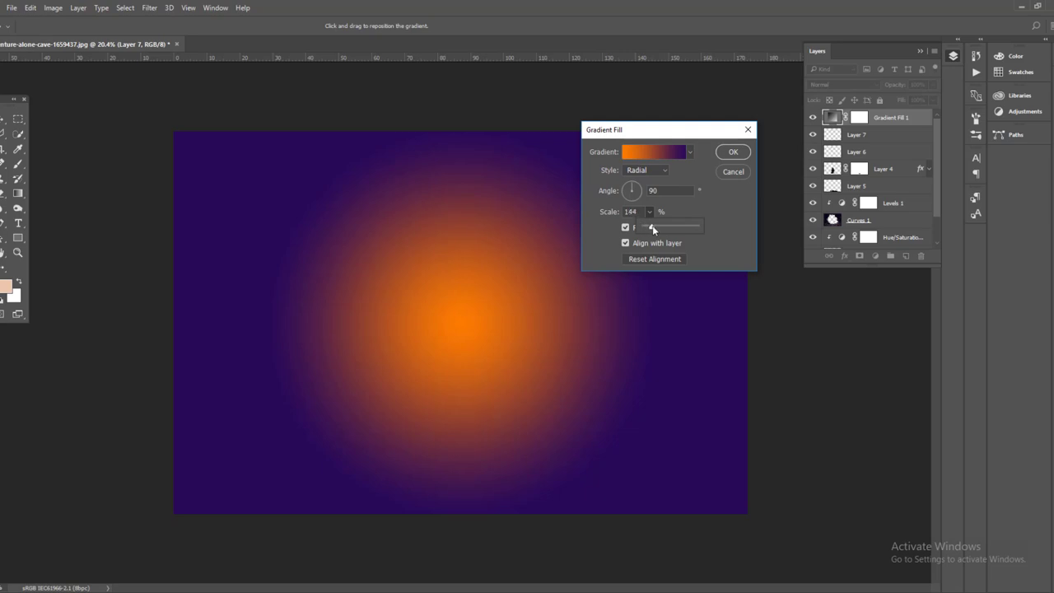
{"action": "left_click_drag", "start_coordinate": [657, 230], "coordinate": [654, 224]}
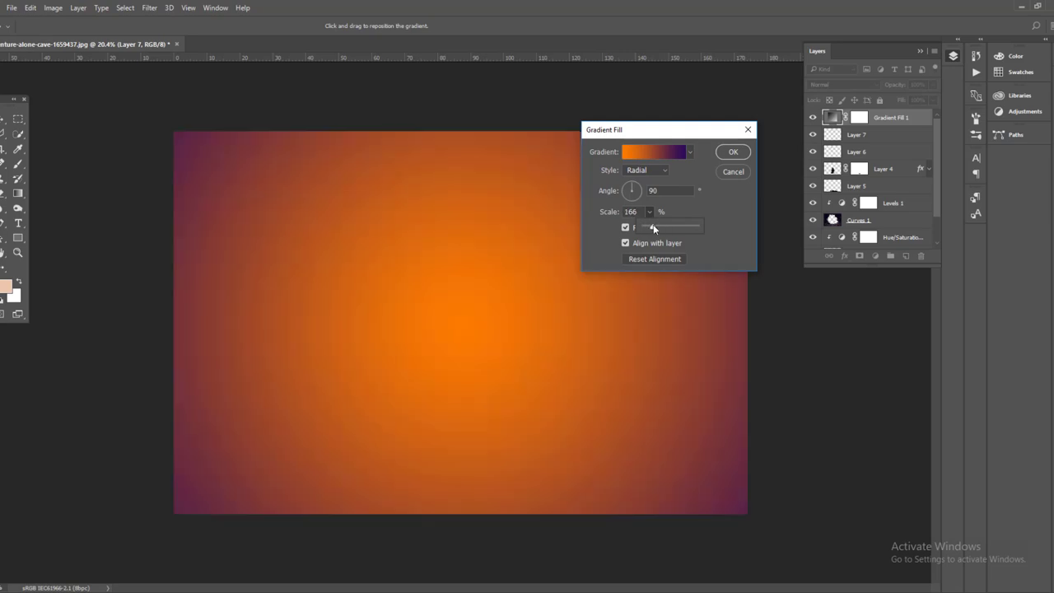
Change the gradient's orange stop to pale peach and apply the violet-to-peach fill
{"action": "left_click", "coordinate": [651, 151]}
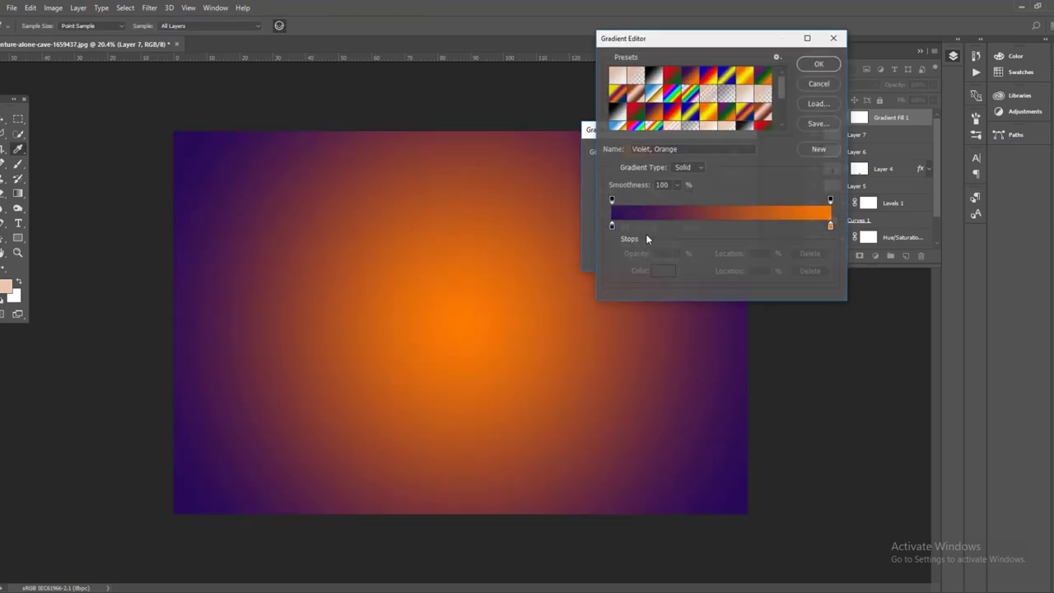
{"action": "left_click", "coordinate": [829, 225]}
{"action": "left_click", "coordinate": [664, 271]}
{"action": "left_click", "coordinate": [741, 186]}
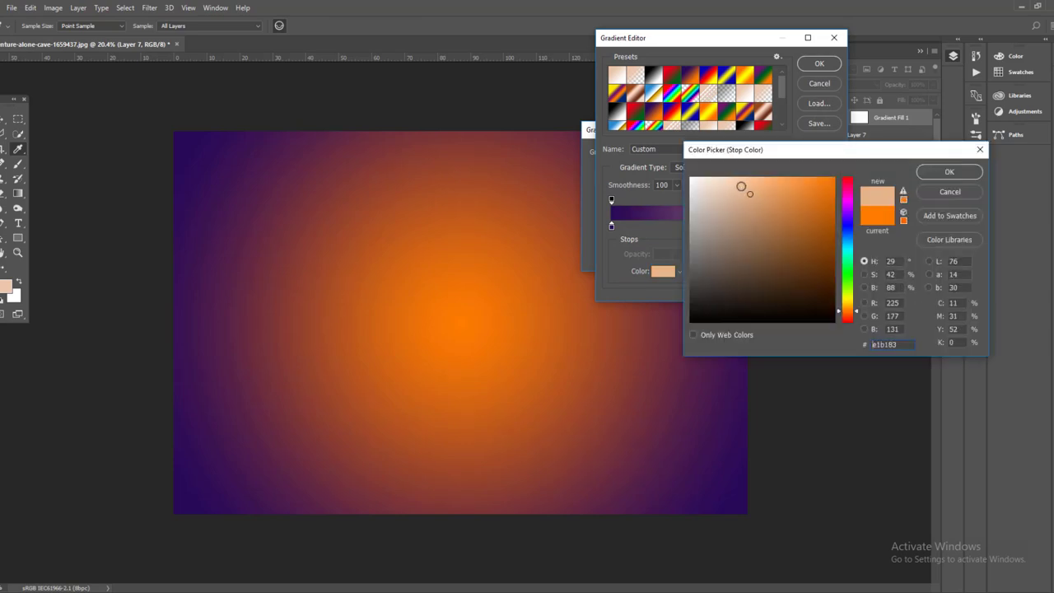
{"action": "left_click_drag", "start_coordinate": [741, 186], "coordinate": [745, 179]}
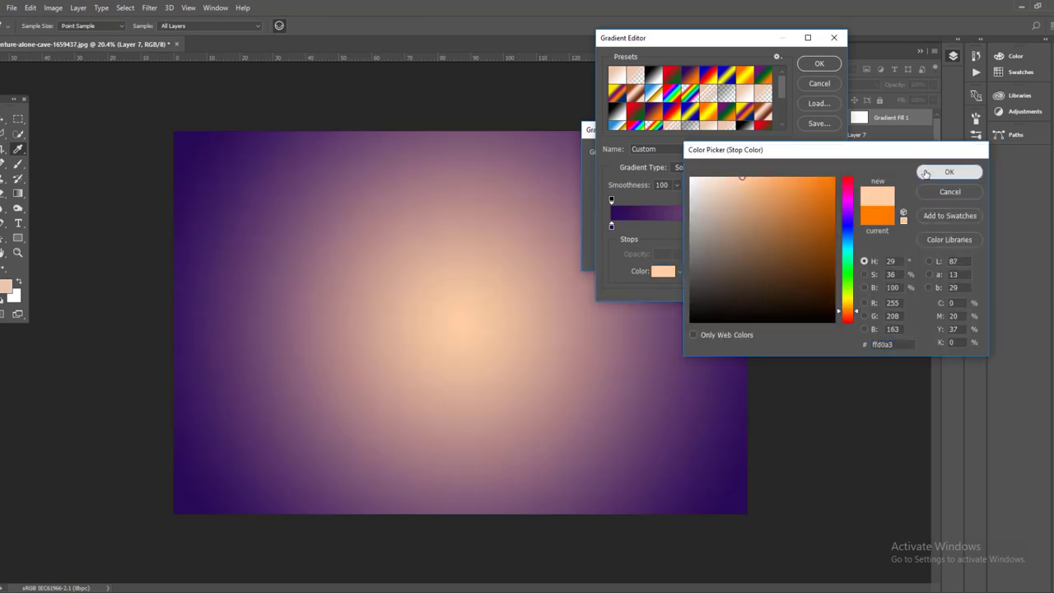
{"action": "left_click", "coordinate": [948, 171]}
{"action": "left_click", "coordinate": [819, 64]}
{"action": "left_click", "coordinate": [732, 152]}
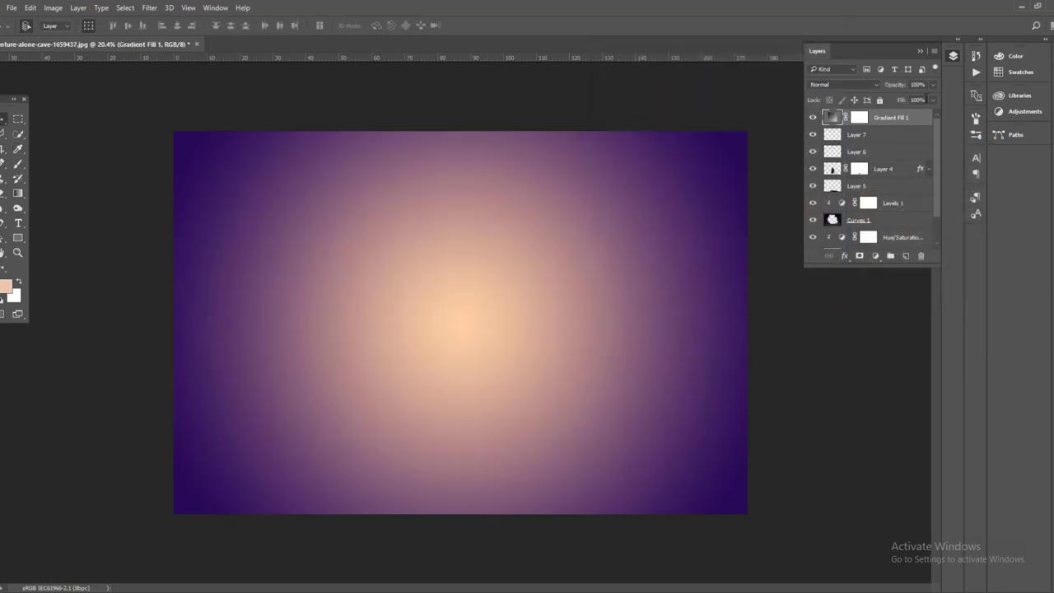
Lower the gradient fill layer's opacity to about 30%
{"action": "left_click", "coordinate": [932, 86]}
{"action": "left_click_drag", "start_coordinate": [926, 100], "coordinate": [888, 97]}
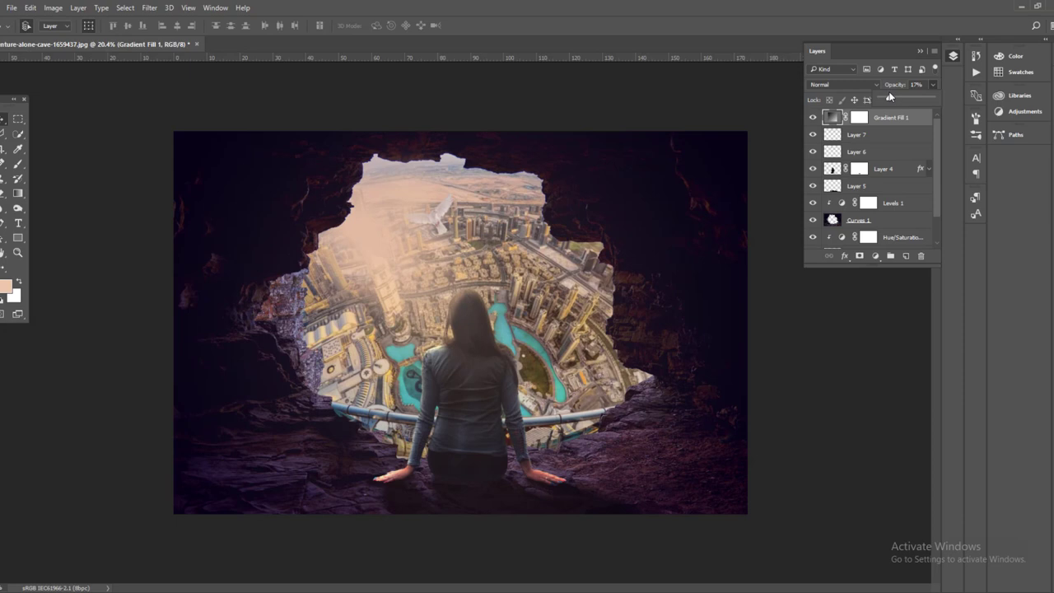
{"action": "left_click", "coordinate": [904, 249]}
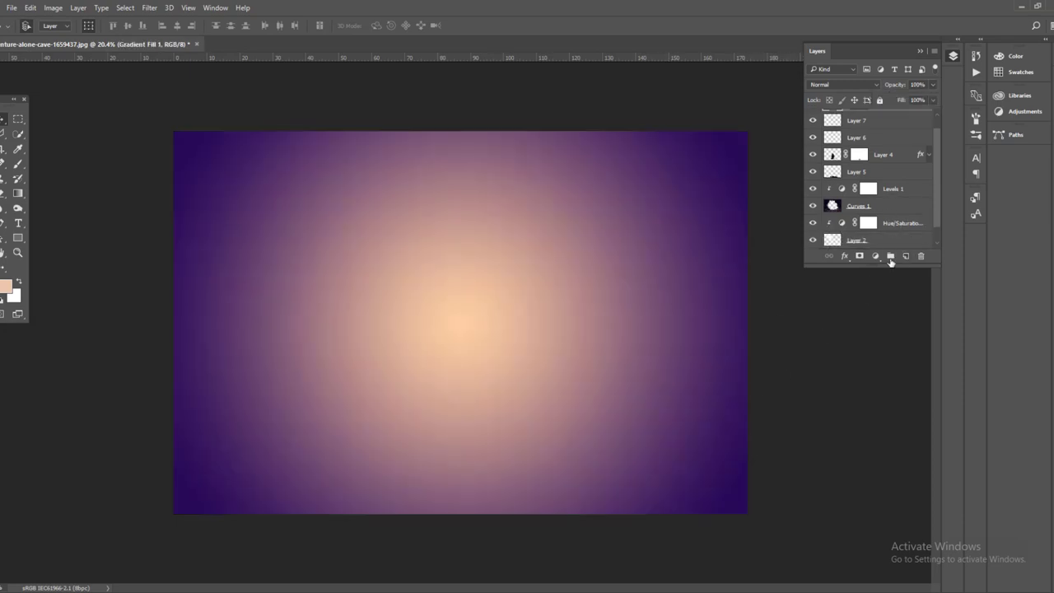
{"action": "left_click_drag", "start_coordinate": [933, 87], "coordinate": [889, 99]}
On a new layer, paint dark purple over the left and bottom edges with a large brush
{"action": "left_click", "coordinate": [905, 255]}
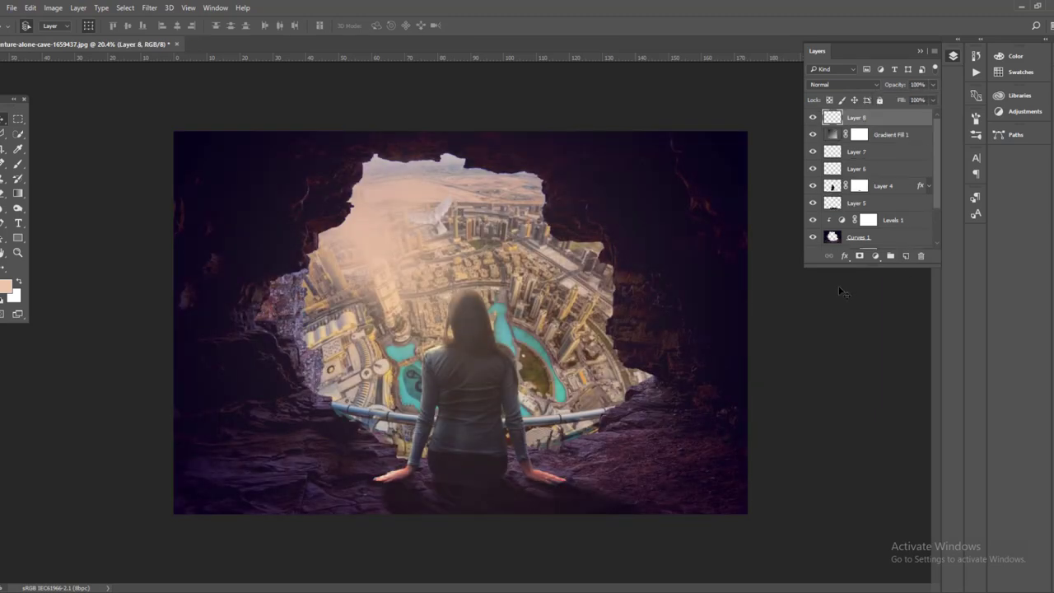
{"action": "key", "text": "b"}
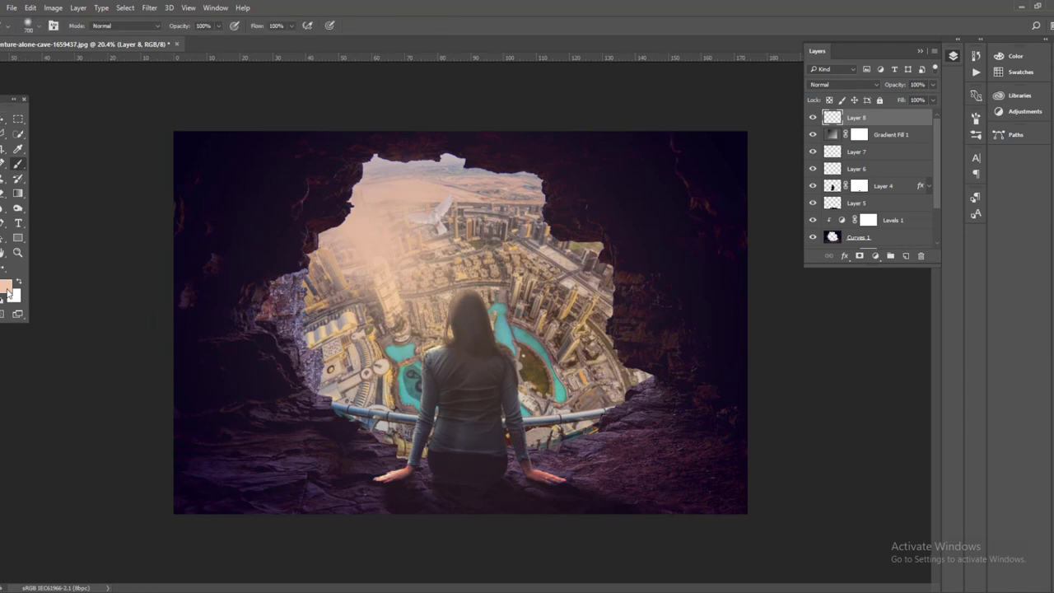
{"action": "left_click", "coordinate": [6, 285]}
{"action": "left_click", "coordinate": [302, 452]}
{"action": "mouse_move", "coordinate": [809, 307]}
{"action": "left_mouse_down"}
{"action": "mouse_move", "coordinate": [821, 262]}
{"action": "mouse_move", "coordinate": [780, 291]}
{"action": "left_mouse_up"}
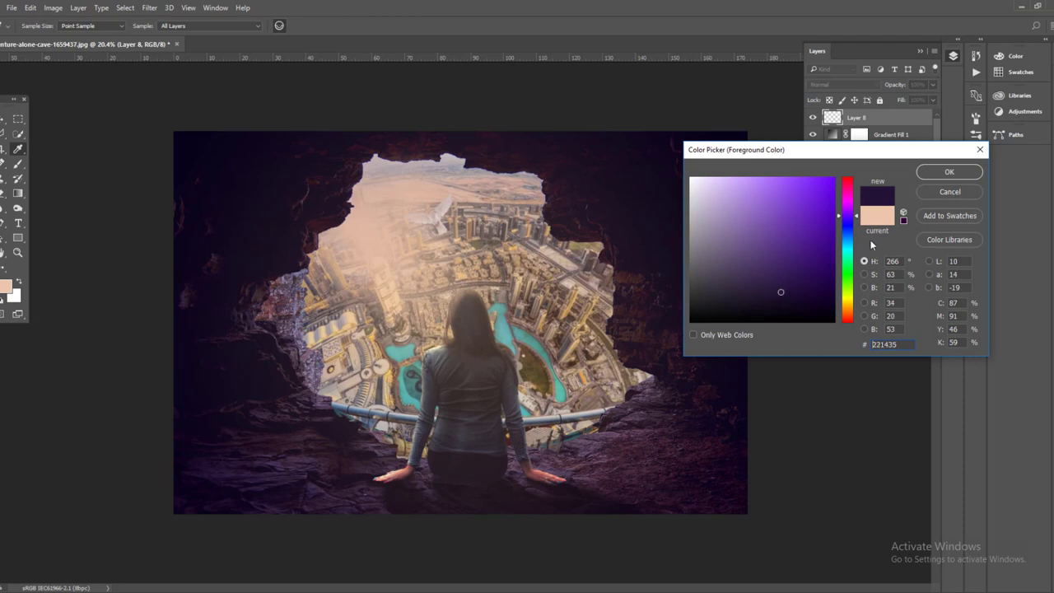
{"action": "left_click", "coordinate": [948, 171]}
{"action": "key", "text": "bracketright"}
{"action": "key", "text": "bracketright"}
{"action": "key", "text": "bracketright"}
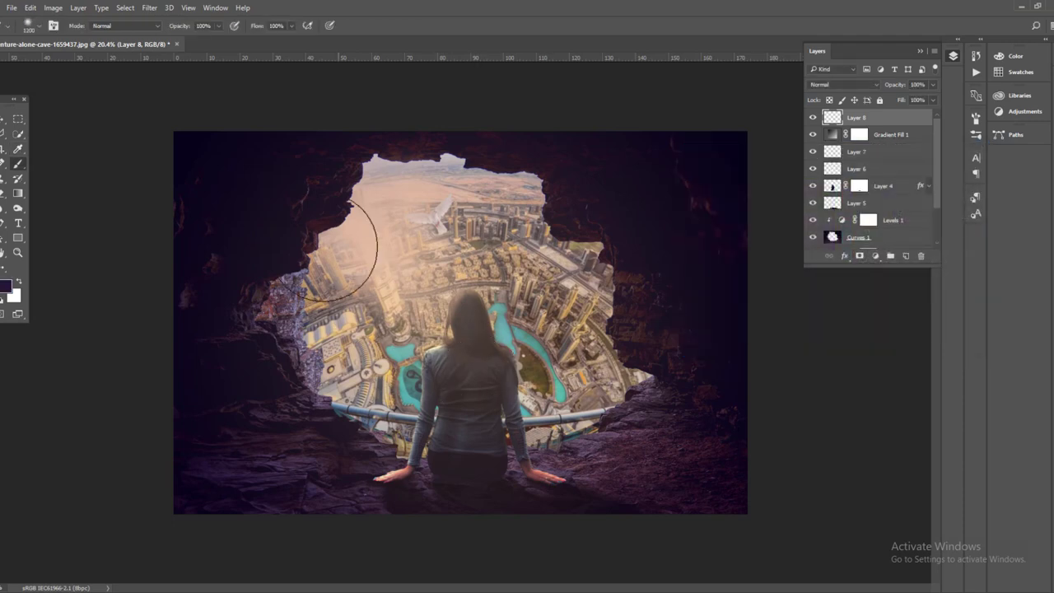
{"action": "mouse_move", "coordinate": [272, 148]}
{"action": "left_mouse_down"}
{"action": "mouse_move", "coordinate": [188, 212]}
{"action": "mouse_move", "coordinate": [228, 376]}
{"action": "mouse_move", "coordinate": [702, 514]}
{"action": "mouse_move", "coordinate": [730, 200]}
{"action": "mouse_move", "coordinate": [654, 153]}
{"action": "mouse_move", "coordinate": [416, 88]}
{"action": "mouse_move", "coordinate": [131, 239]}
{"action": "left_mouse_up"}
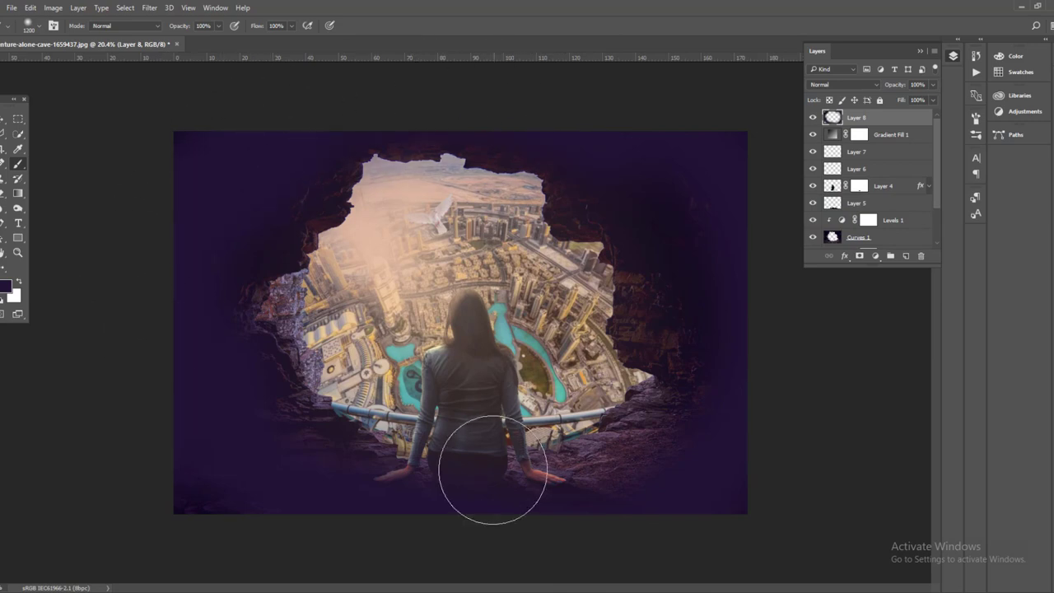
Lower the purple paint layer to about 28% opacity and add a Color Lookup adjustment layer
{"action": "key", "text": "v"}
{"action": "left_click", "coordinate": [932, 84]}
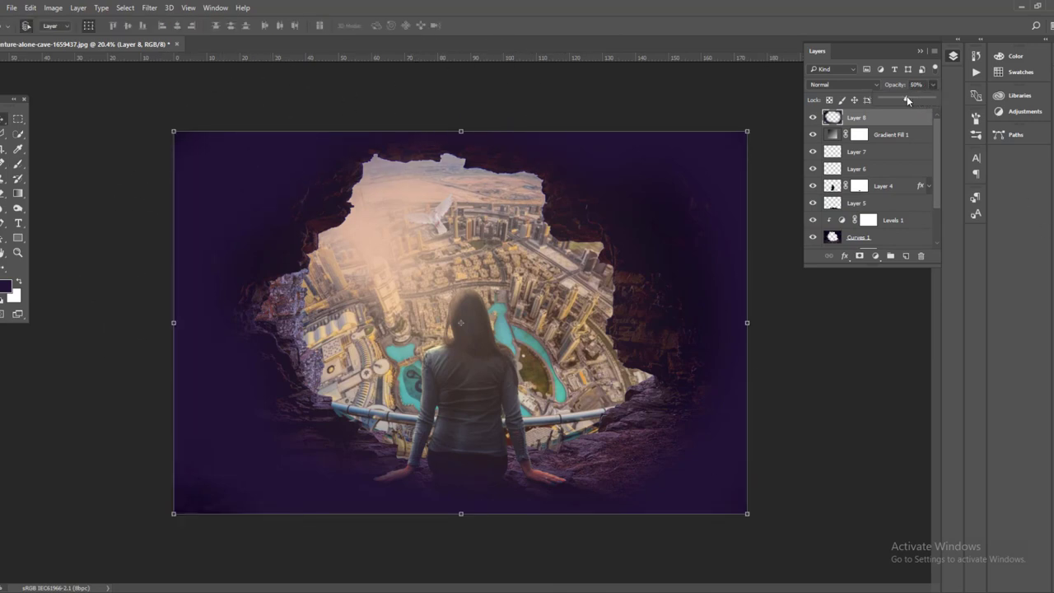
{"action": "left_click_drag", "start_coordinate": [906, 98], "coordinate": [905, 98]}
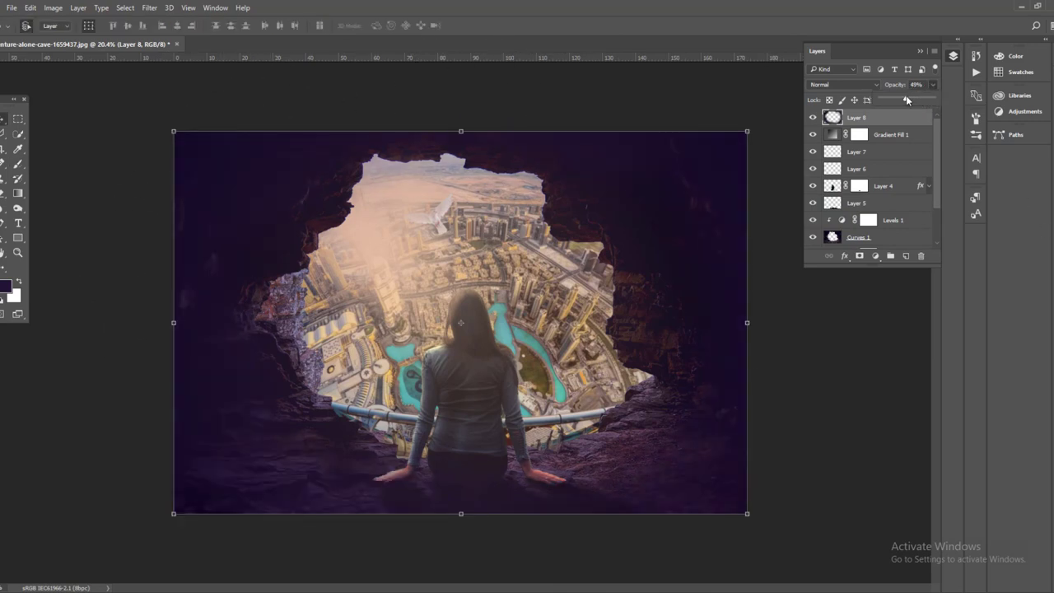
{"action": "left_click", "coordinate": [876, 256]}
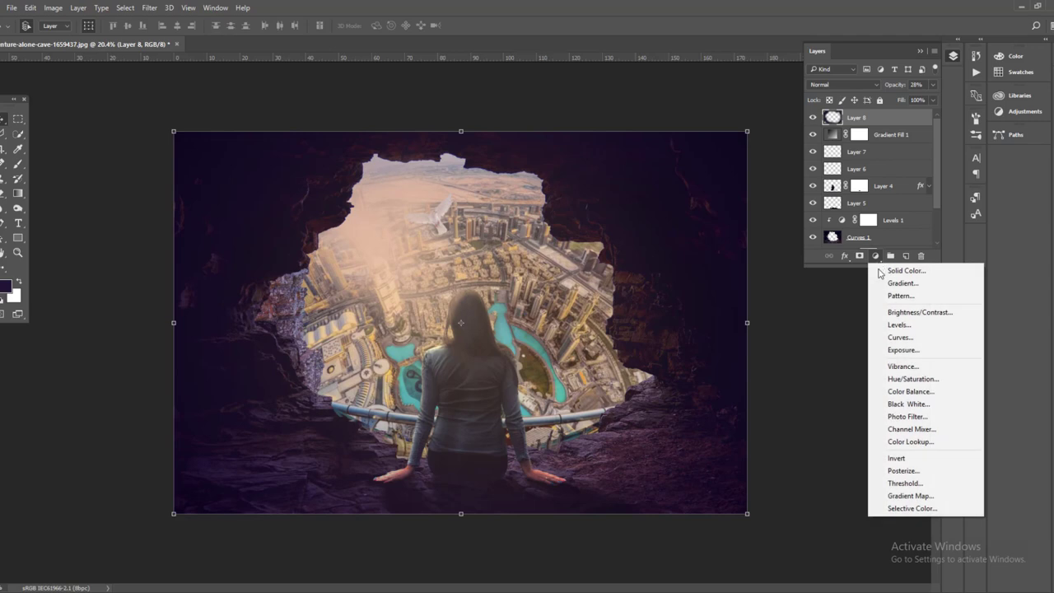
{"action": "left_click", "coordinate": [892, 442]}
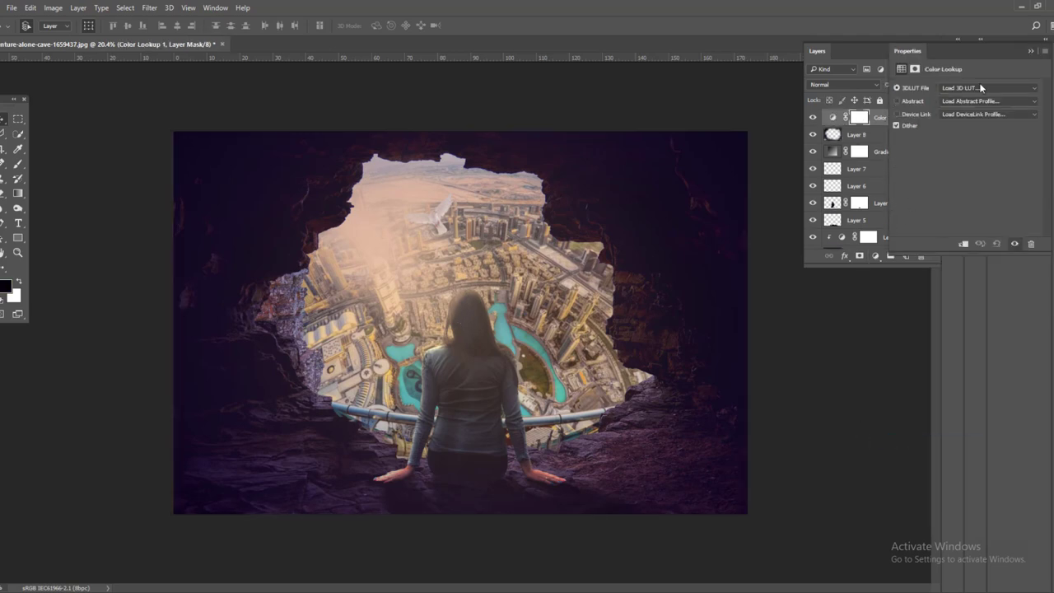
Set the Color Lookup 3DLUT to Crisp_Warm.look and its layer opacity to 43%
{"action": "left_click", "coordinate": [984, 87]}
{"action": "key", "text": "Down"}
{"action": "key", "text": "Down"}
{"action": "key", "text": "Return"}
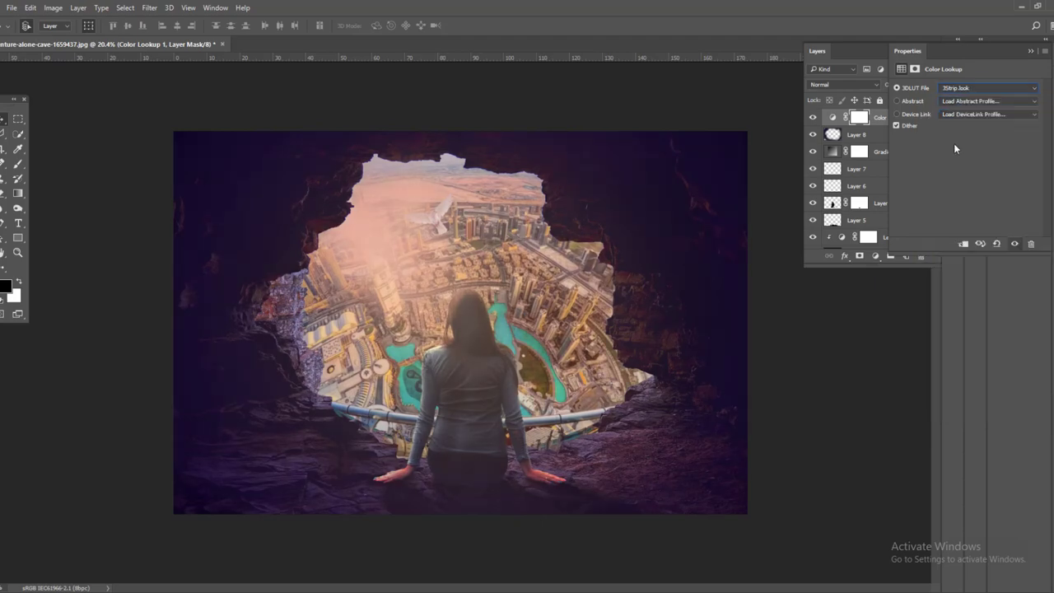
{"action": "key", "text": "Down"}
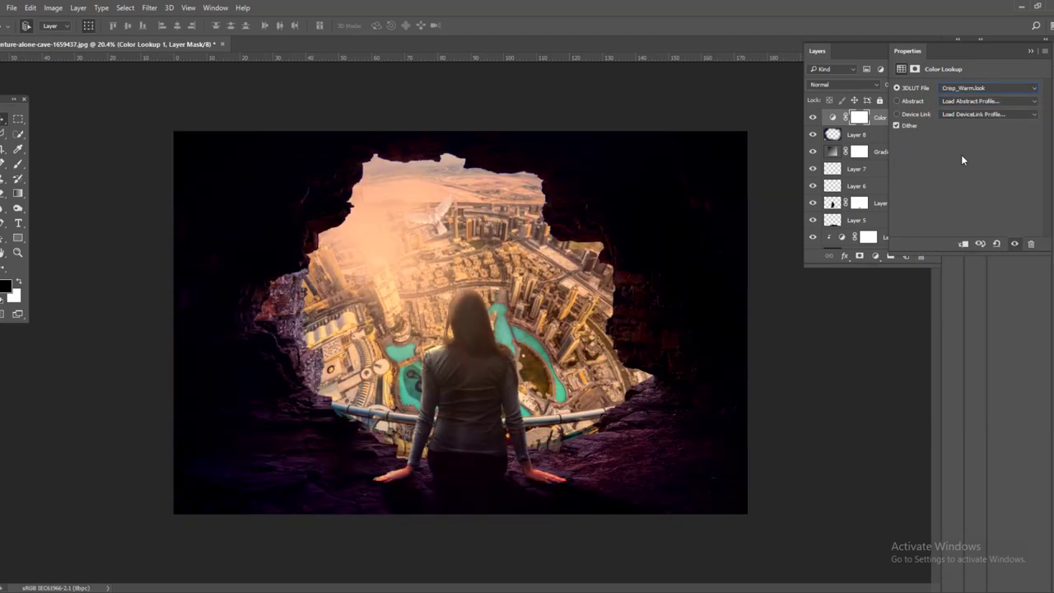
{"action": "left_click", "coordinate": [1031, 53]}
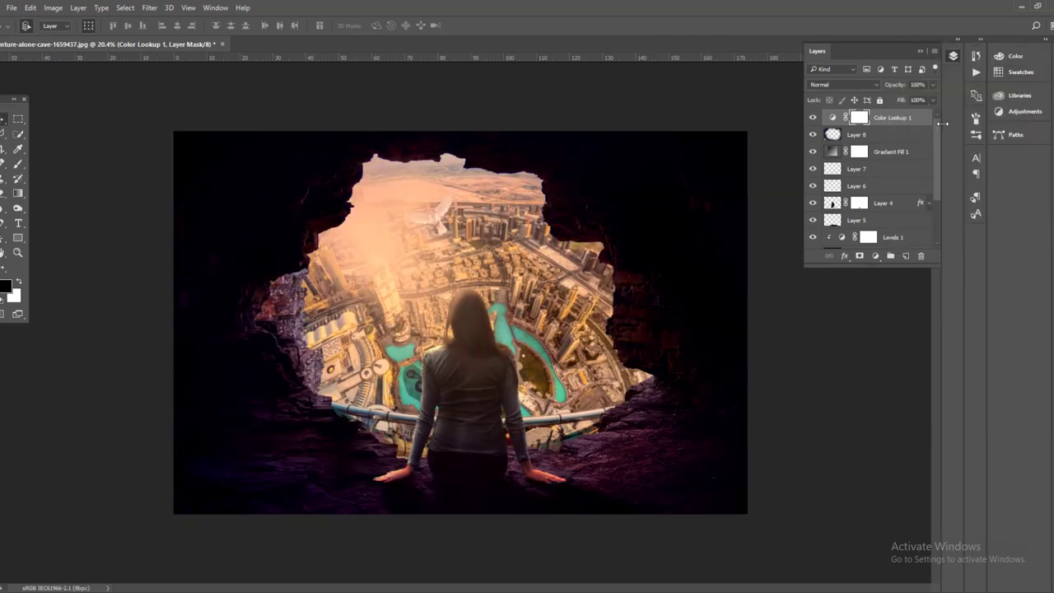
{"action": "left_click_drag", "start_coordinate": [931, 99], "coordinate": [913, 100]}
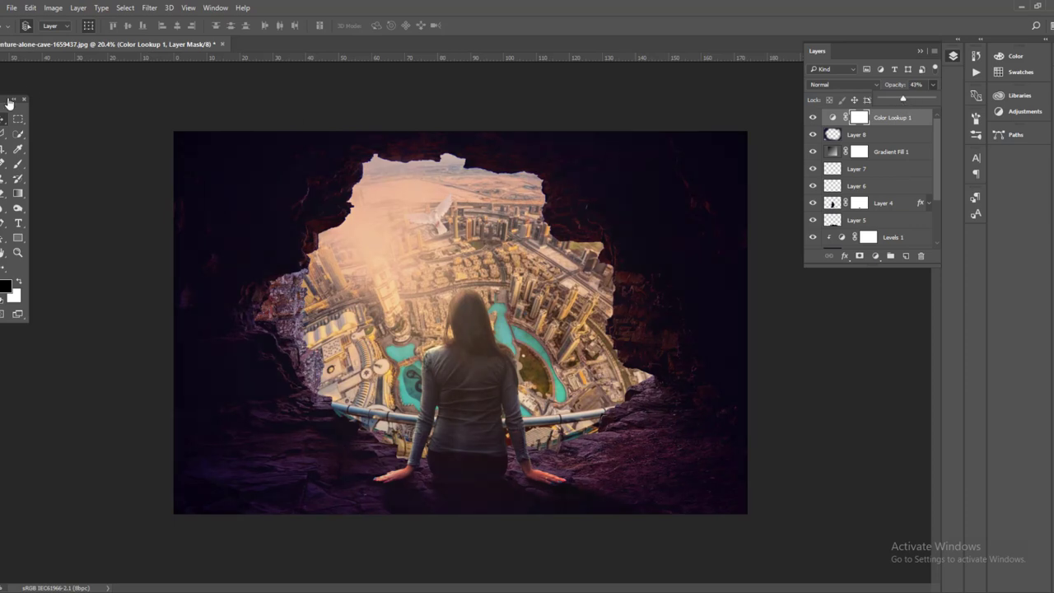
{"action": "left_click", "coordinate": [18, 119]}
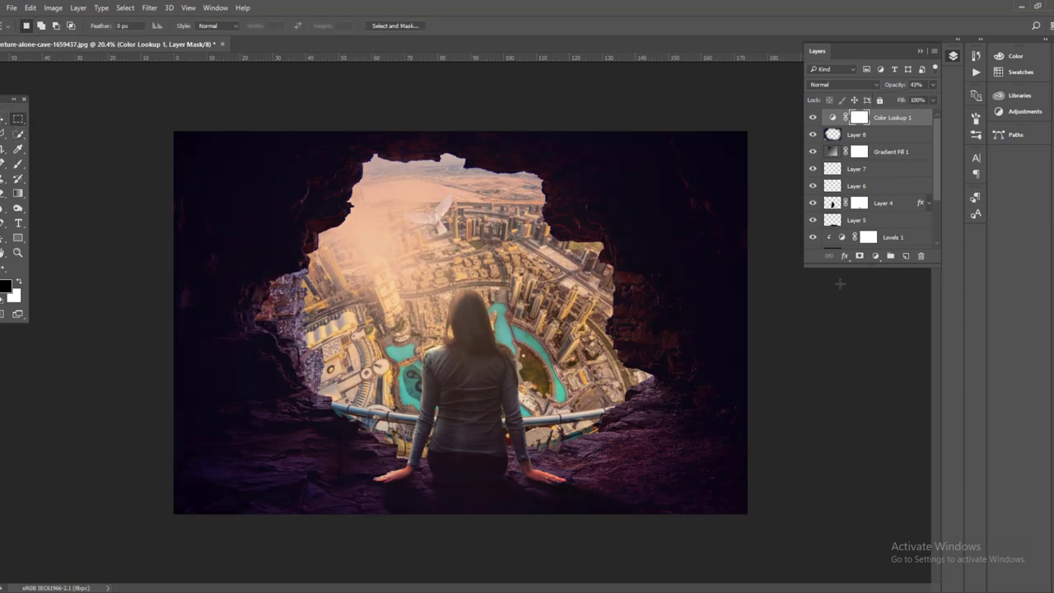
Add a Hue/Saturation layer that raises Blues saturation by about +13
{"action": "left_click", "coordinate": [875, 256]}
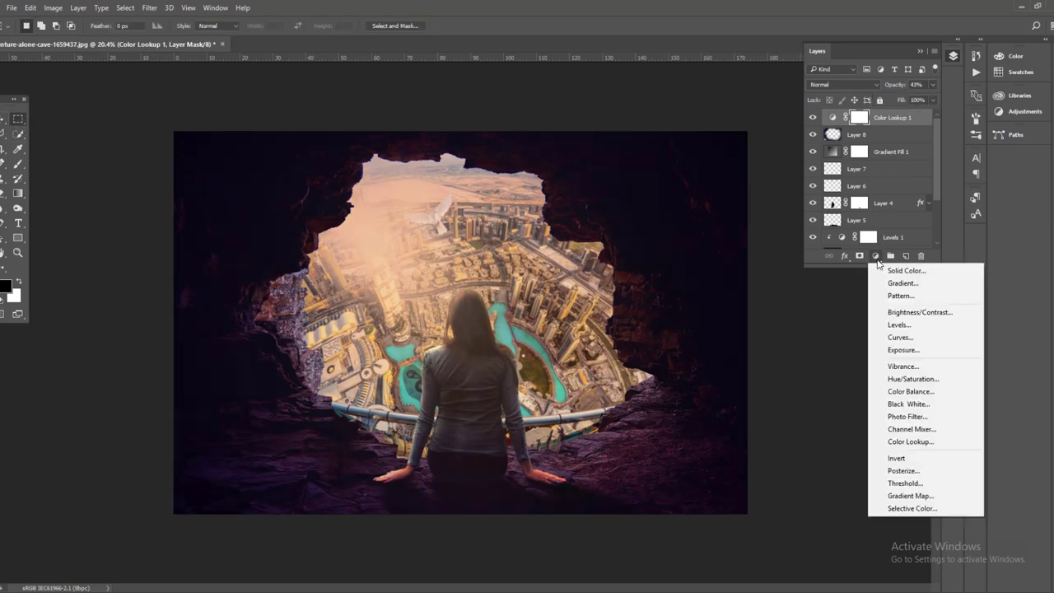
{"action": "left_click", "coordinate": [908, 379]}
{"action": "left_click", "coordinate": [947, 101]}
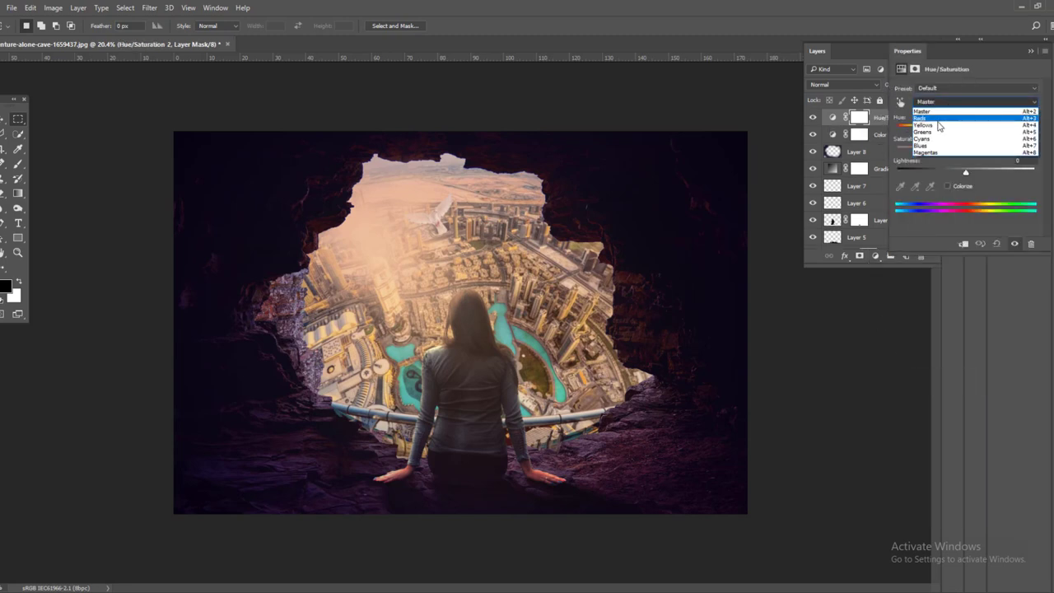
{"action": "left_click", "coordinate": [925, 147]}
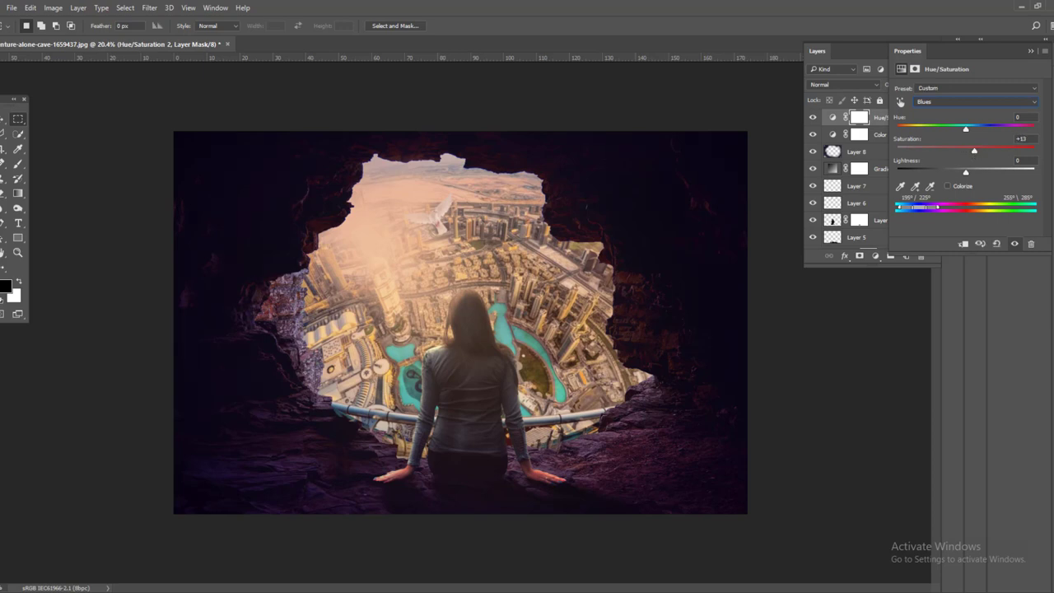
{"action": "left_click", "coordinate": [5, 119]}
{"action": "left_click", "coordinate": [291, 99]}
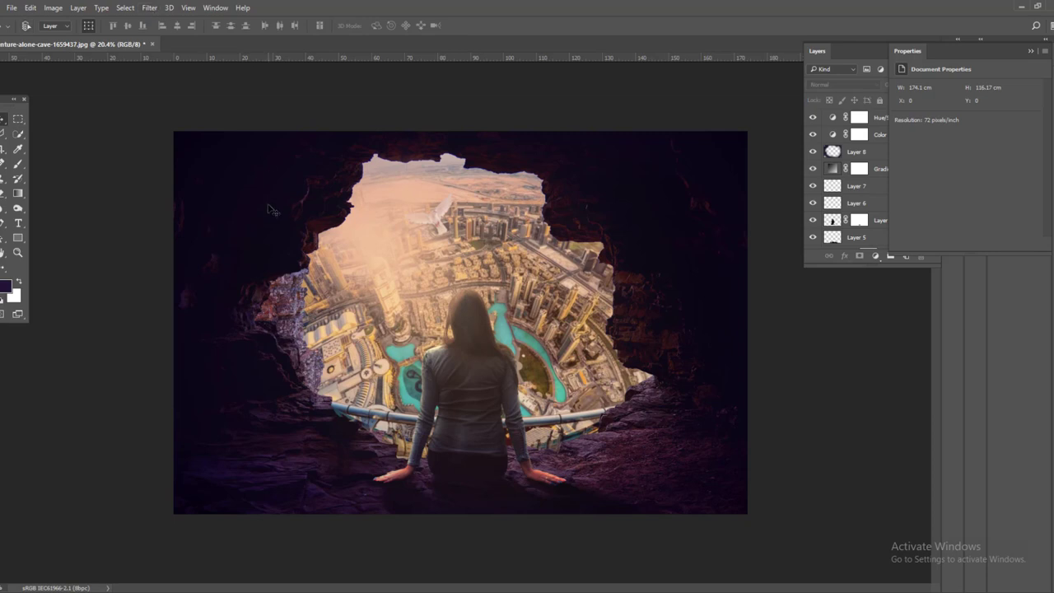
Stamp all visible layers into a new top layer and open it in the Camera Raw Filter
{"action": "key", "text": "ctrl+shift+alt+e"}
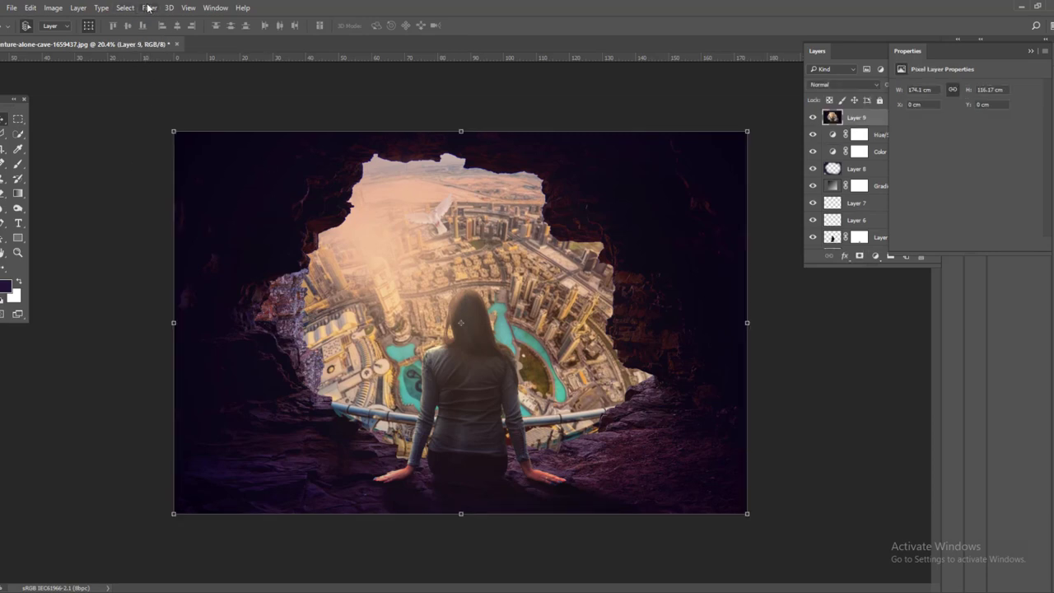
{"action": "left_click", "coordinate": [149, 9]}
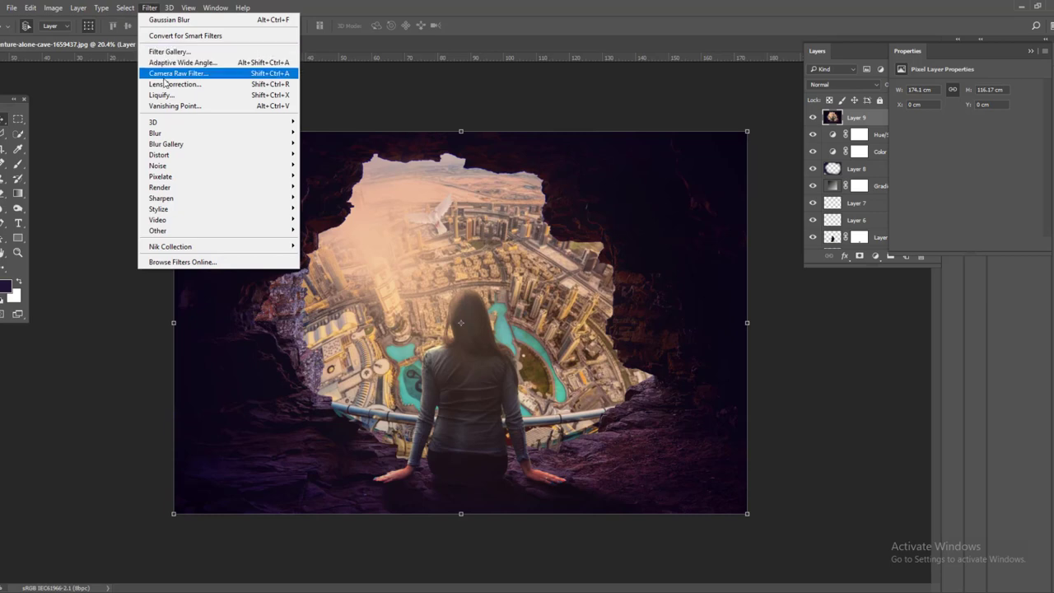
{"action": "left_click", "coordinate": [168, 74]}
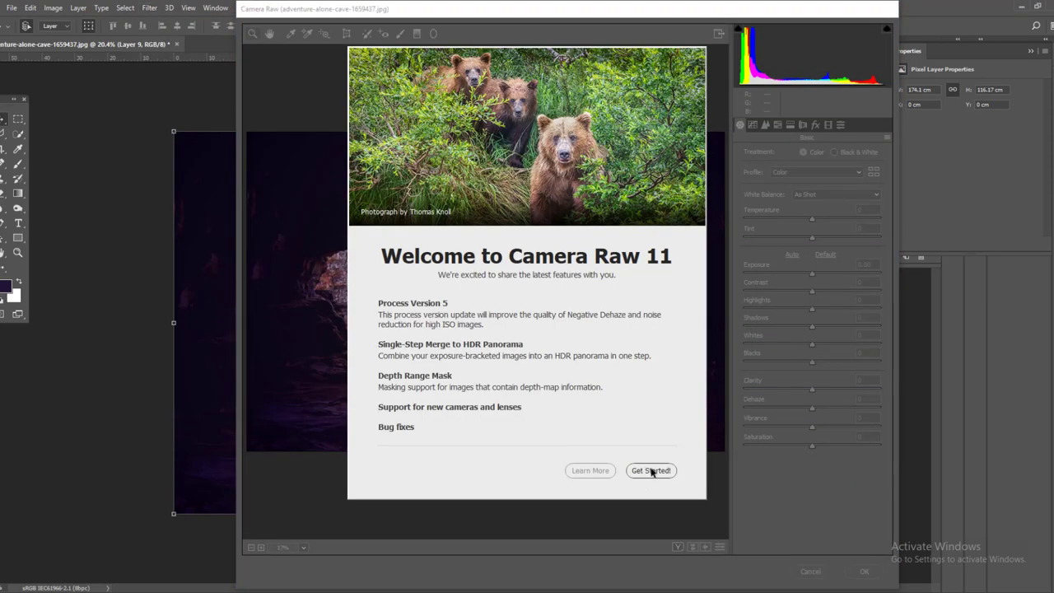
{"action": "left_click", "coordinate": [652, 471]}
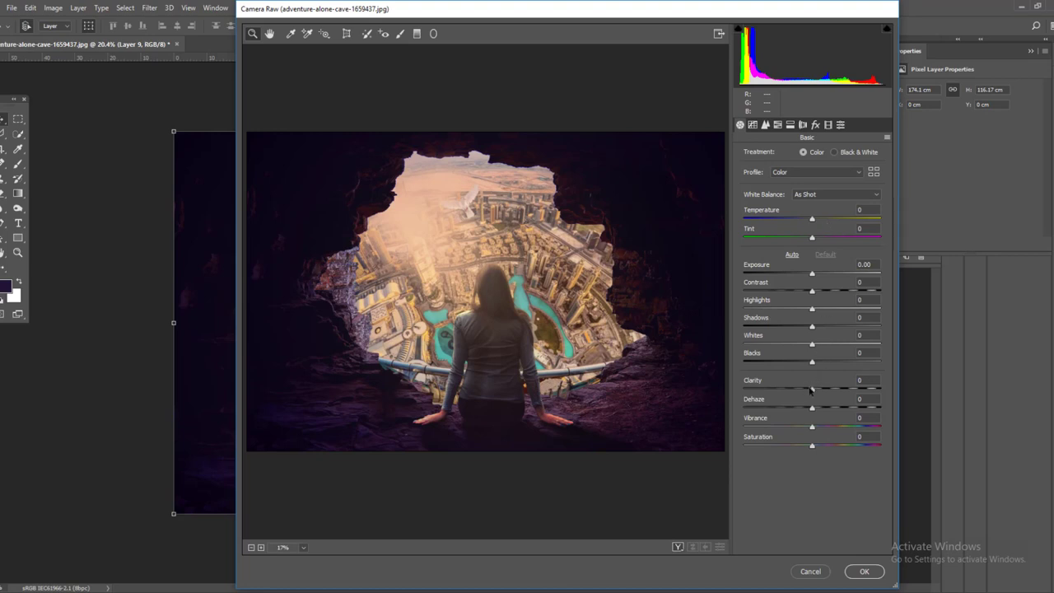
In Camera Raw, raise clarity, lower highlights, nudge exposure, warm white balance and reduce vibrance
{"action": "left_click_drag", "start_coordinate": [815, 394], "coordinate": [821, 407]}
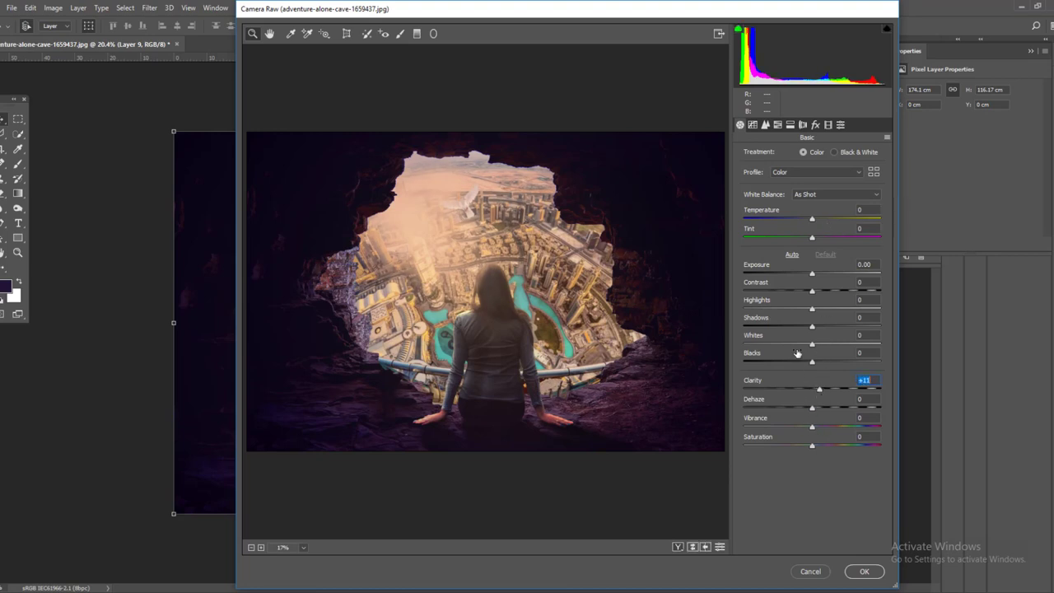
{"action": "mouse_move", "coordinate": [812, 308]}
{"action": "left_mouse_down"}
{"action": "mouse_move", "coordinate": [791, 309]}
{"action": "mouse_move", "coordinate": [798, 345]}
{"action": "left_mouse_up"}
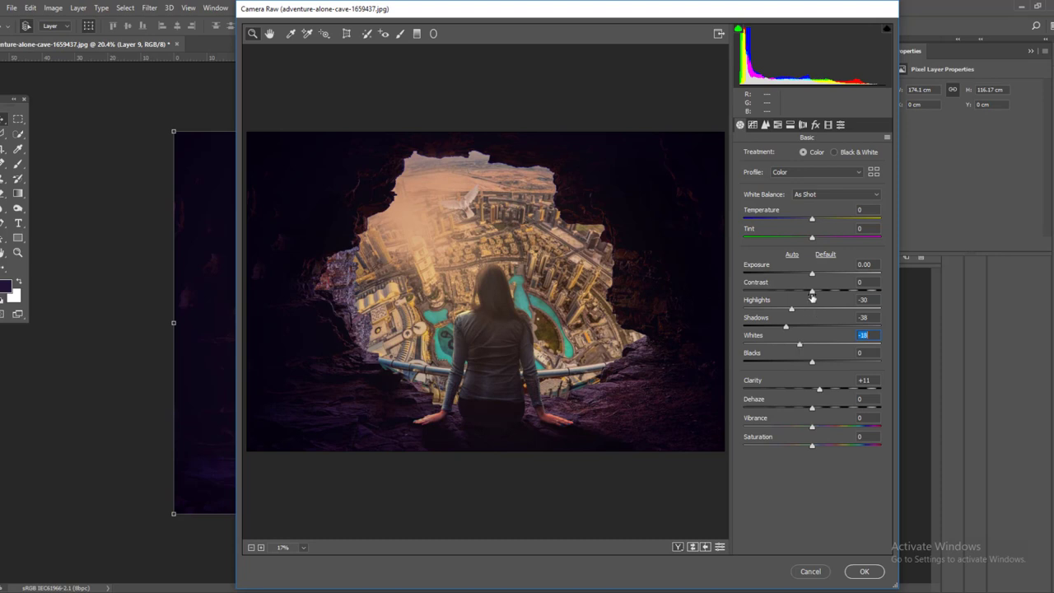
{"action": "left_click_drag", "start_coordinate": [812, 274], "coordinate": [812, 274]}
{"action": "left_click_drag", "start_coordinate": [811, 220], "coordinate": [814, 241]}
{"action": "left_click_drag", "start_coordinate": [812, 425], "coordinate": [807, 426]}
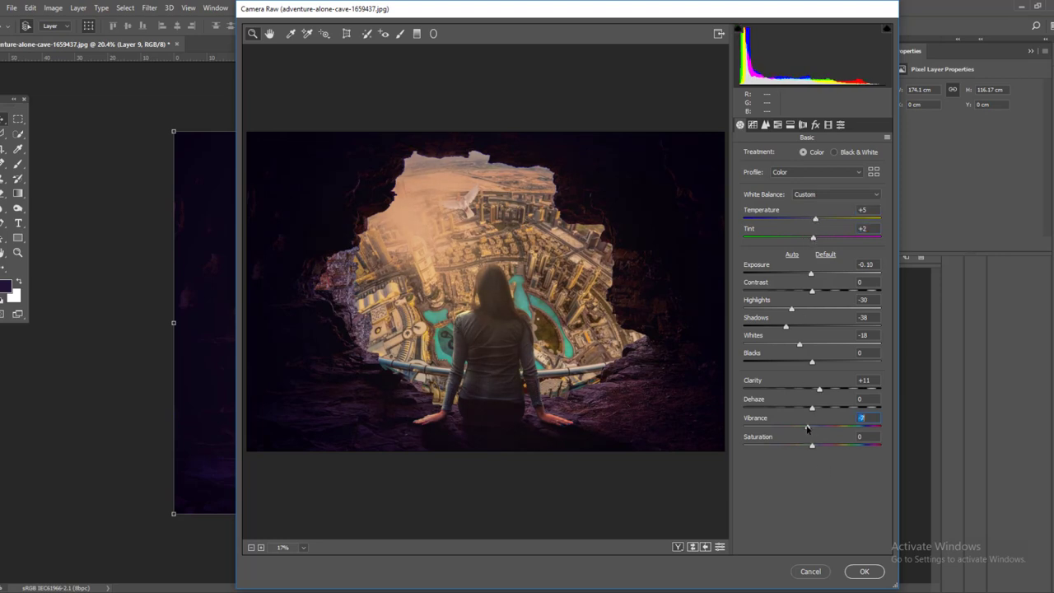
Shift the Blues hue to +17 in the HSL panel and apply the Camera Raw edits
{"action": "left_click", "coordinate": [815, 125]}
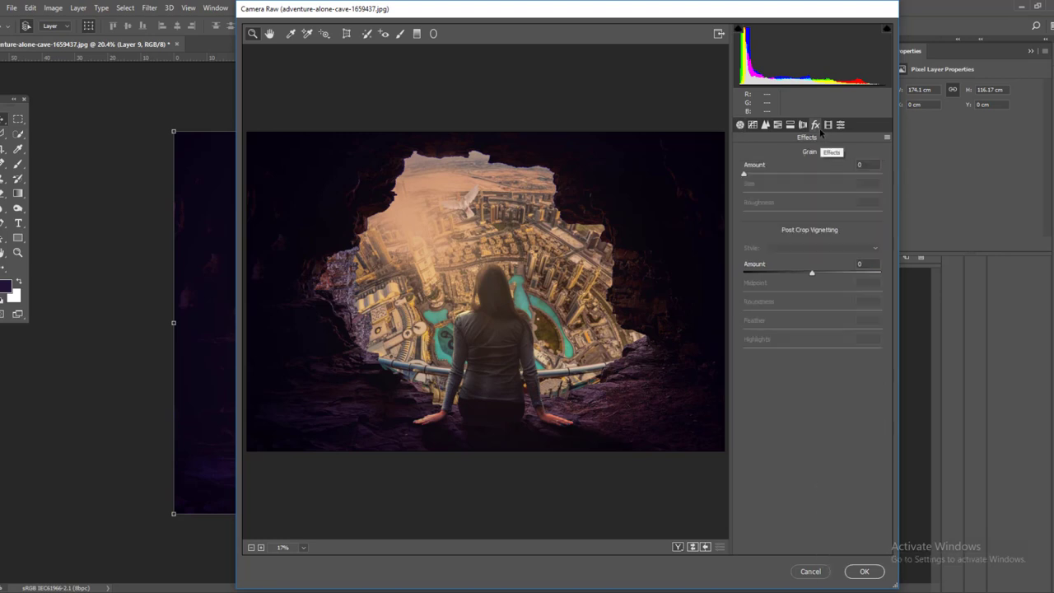
{"action": "left_click", "coordinate": [828, 124]}
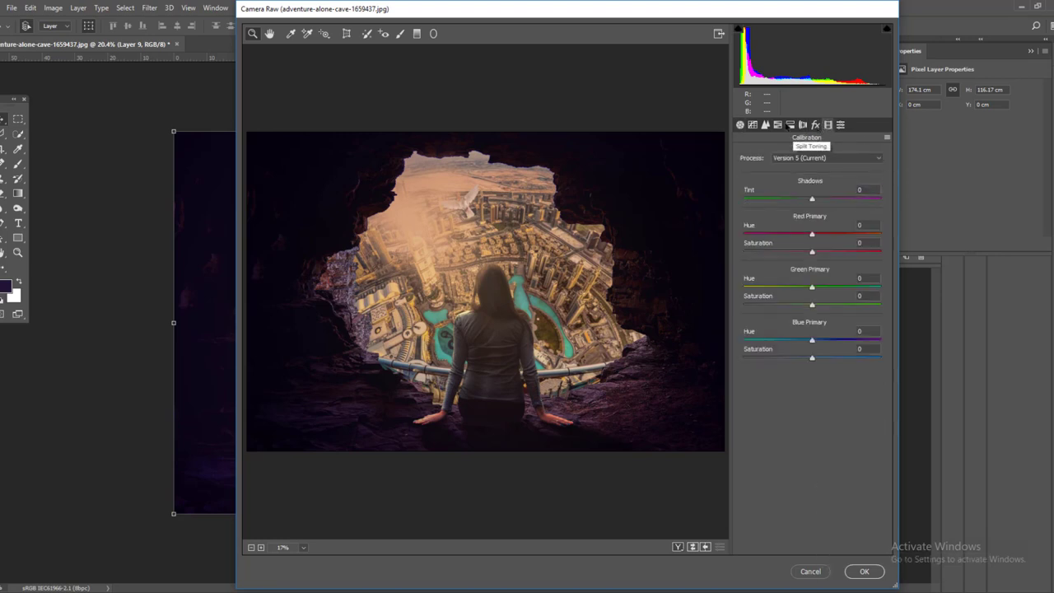
{"action": "left_click", "coordinate": [778, 124]}
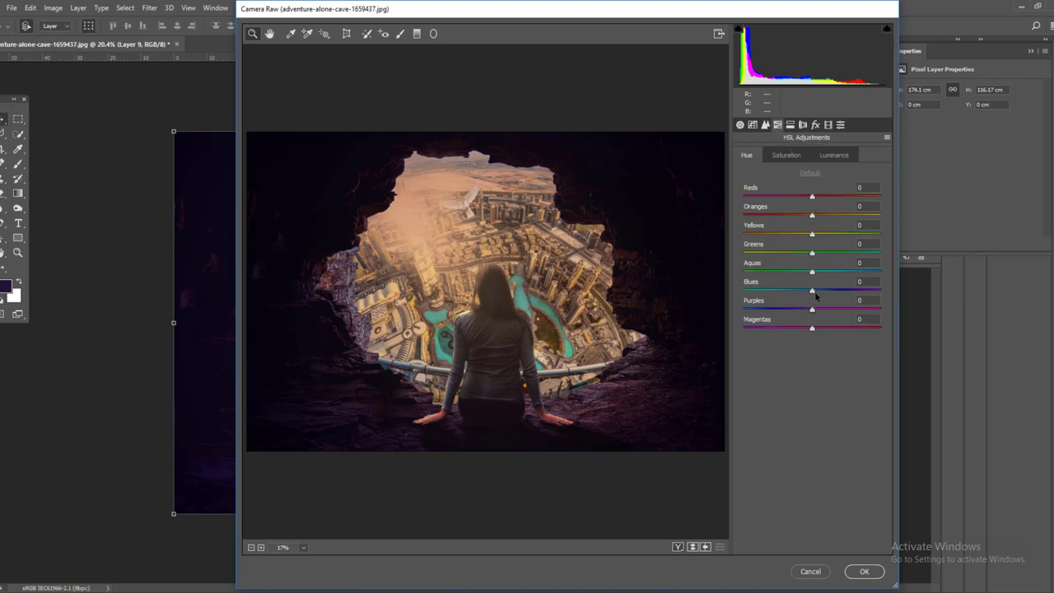
{"action": "mouse_move", "coordinate": [814, 295]}
{"action": "left_mouse_down"}
{"action": "mouse_move", "coordinate": [825, 306]}
{"action": "mouse_move", "coordinate": [811, 311]}
{"action": "left_mouse_up"}
{"action": "left_click", "coordinate": [863, 571]}
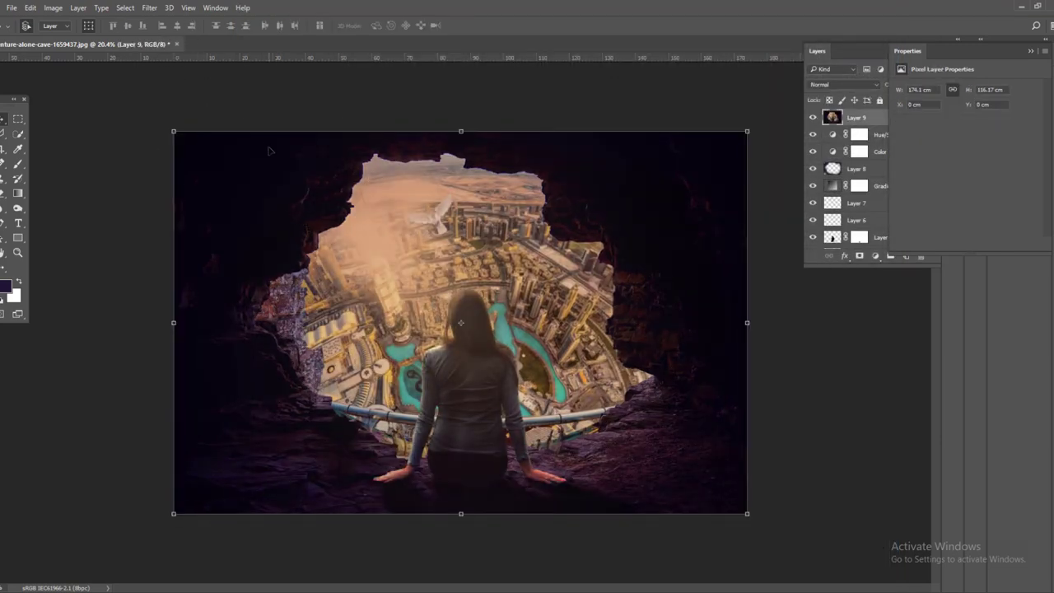
Stamp visible layers into a new layer and apply a High Pass filter with radius 9.2
{"action": "key", "text": "ctrl+shift+alt+e"}
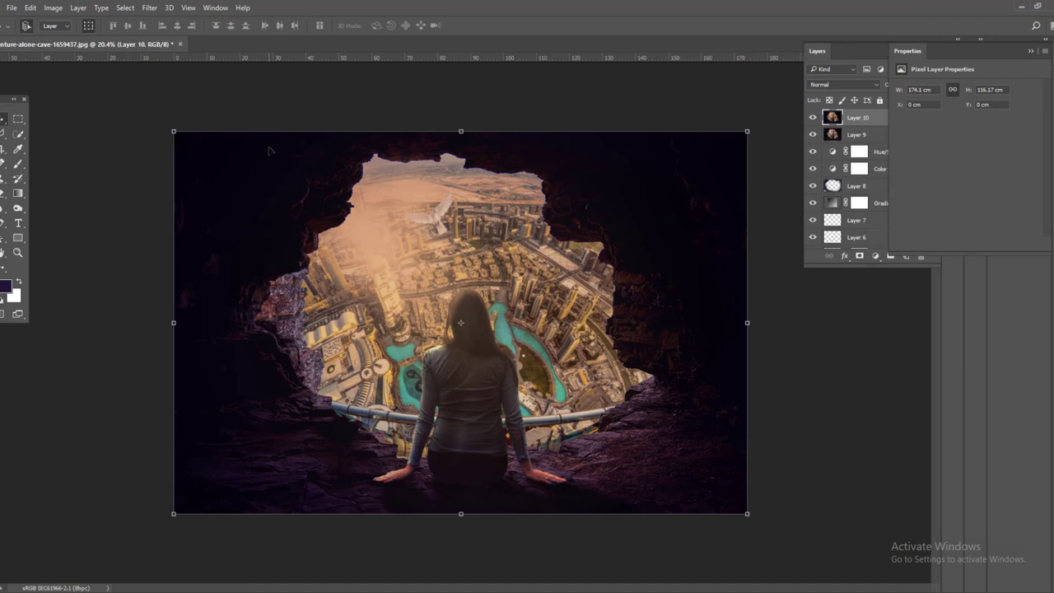
{"action": "left_click", "coordinate": [149, 8]}
{"action": "mouse_move", "coordinate": [158, 230]}
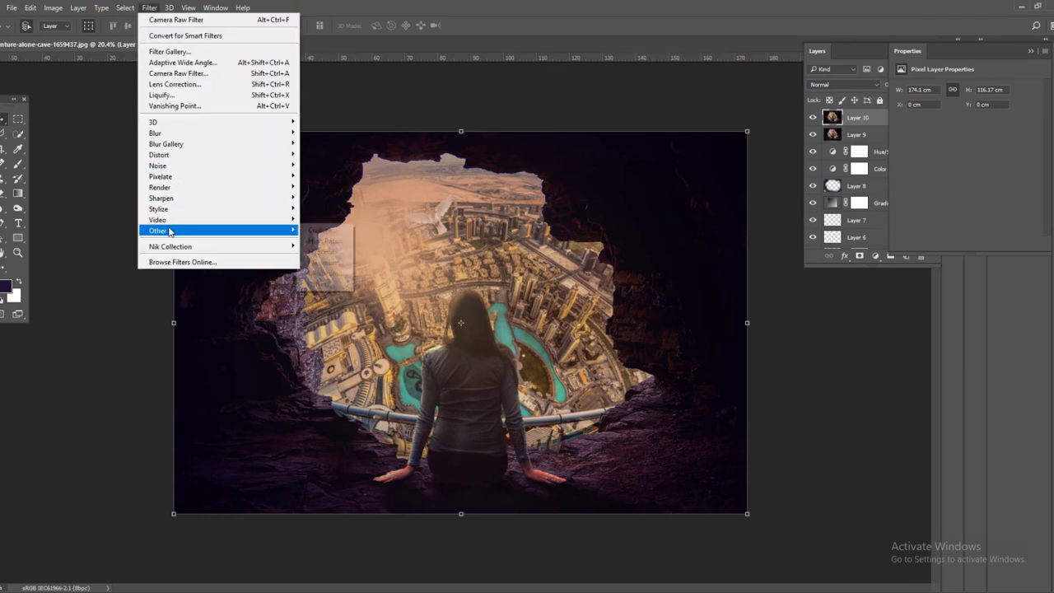
{"action": "left_click", "coordinate": [321, 240]}
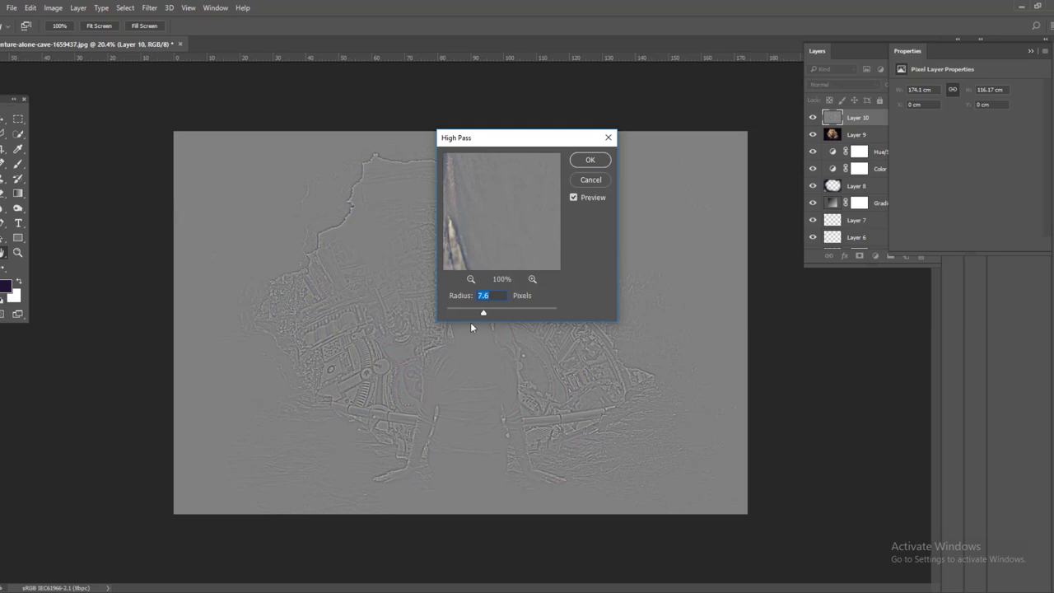
{"action": "left_click_drag", "start_coordinate": [482, 319], "coordinate": [490, 315]}
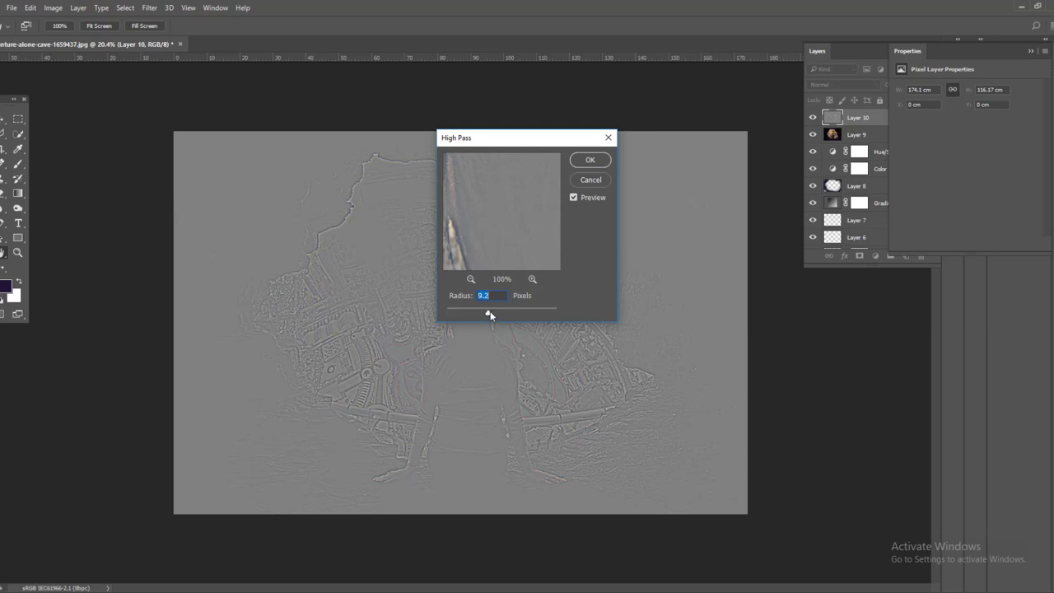
{"action": "left_click", "coordinate": [586, 161]}
Blend the high-pass layer in Overlay at 79% opacity, then stamp visible into a new top layer
{"action": "left_click", "coordinate": [1030, 52]}
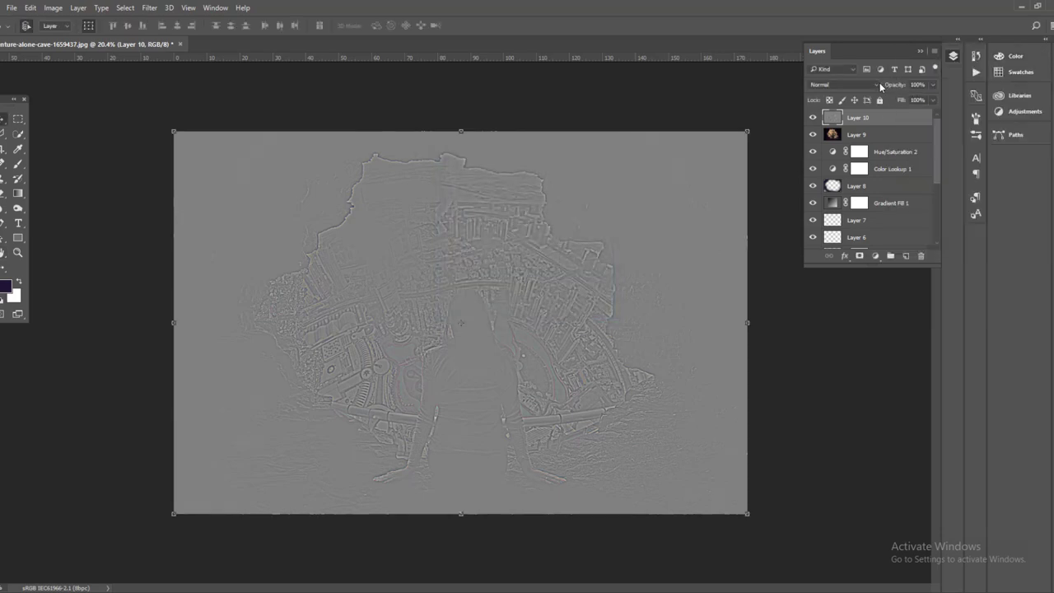
{"action": "left_click", "coordinate": [877, 85]}
{"action": "left_click", "coordinate": [839, 197]}
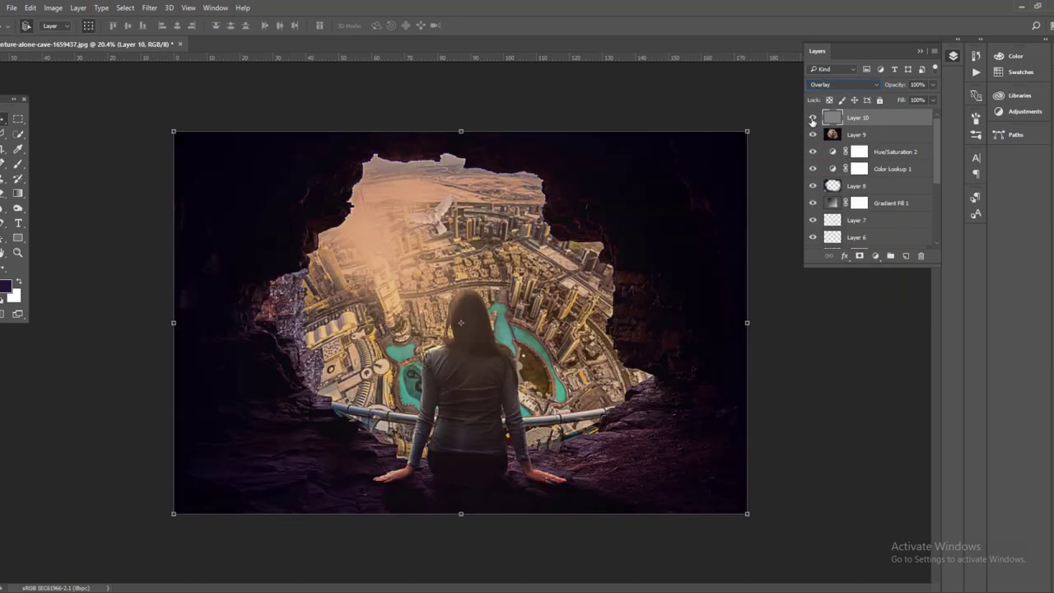
{"action": "left_click", "coordinate": [812, 118]}
{"action": "left_click", "coordinate": [933, 85]}
{"action": "left_click_drag", "start_coordinate": [932, 99], "coordinate": [922, 100]}
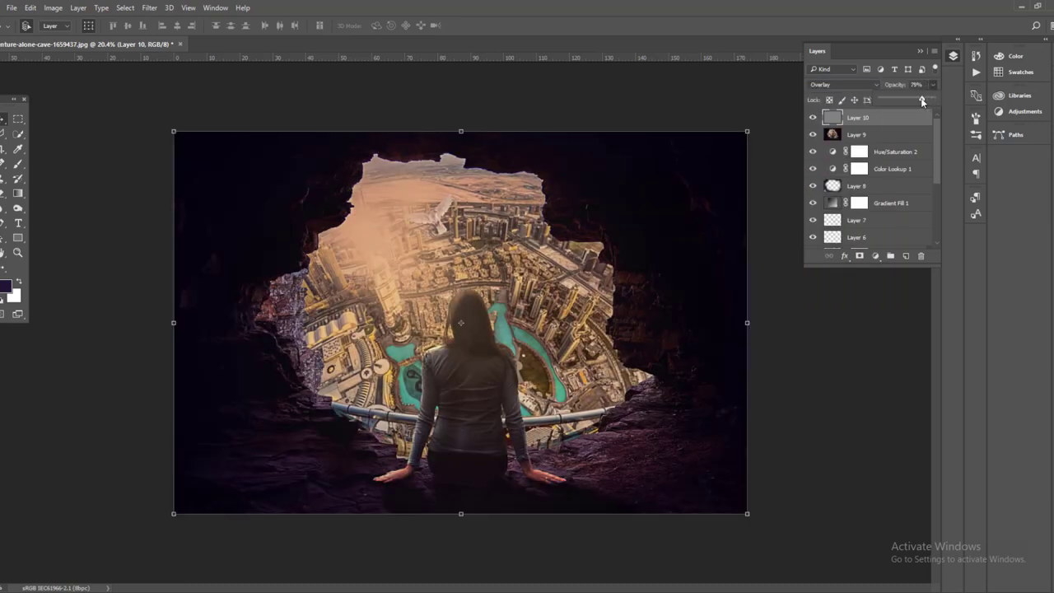
{"action": "left_click", "coordinate": [228, 103]}
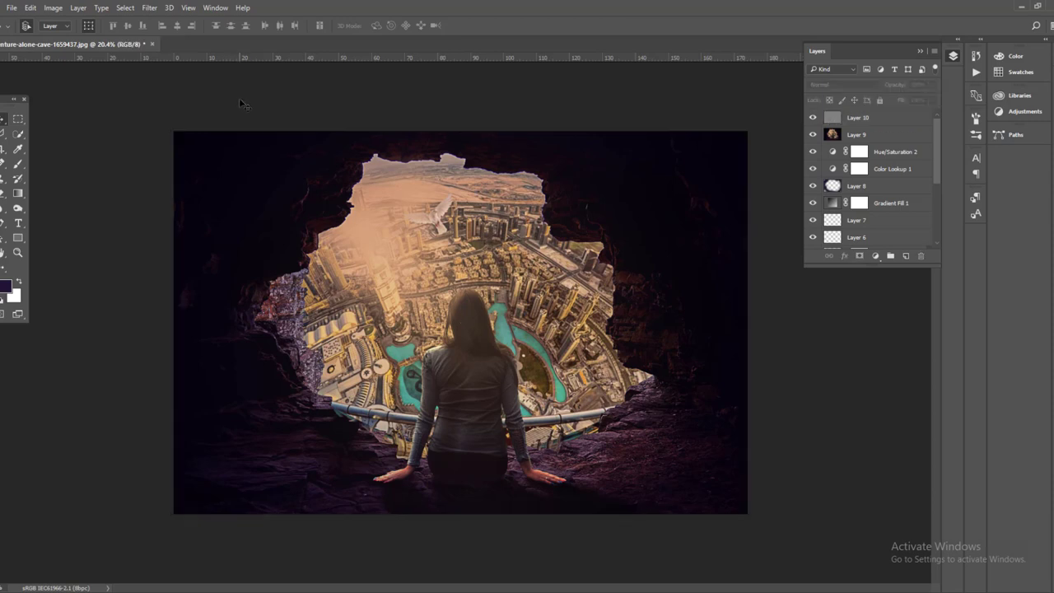
{"action": "left_click", "coordinate": [904, 119]}
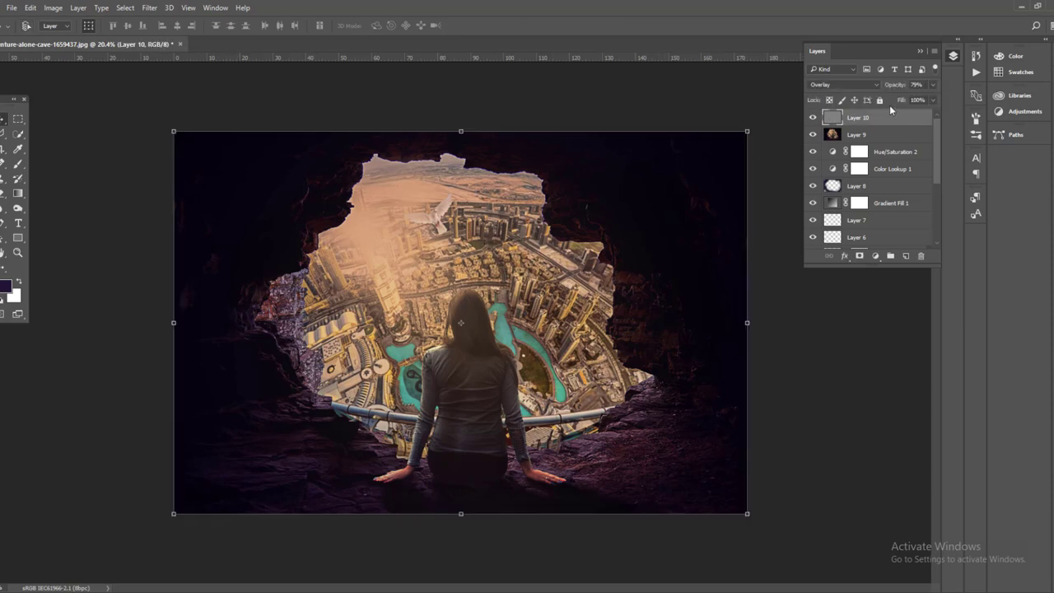
{"action": "key", "text": "ctrl+shift+alt+e"}
Apply Color Efex Pro 4 Cross Processing with method LB04 at 46% strength
{"action": "left_click", "coordinate": [149, 8]}
{"action": "mouse_move", "coordinate": [170, 246]}
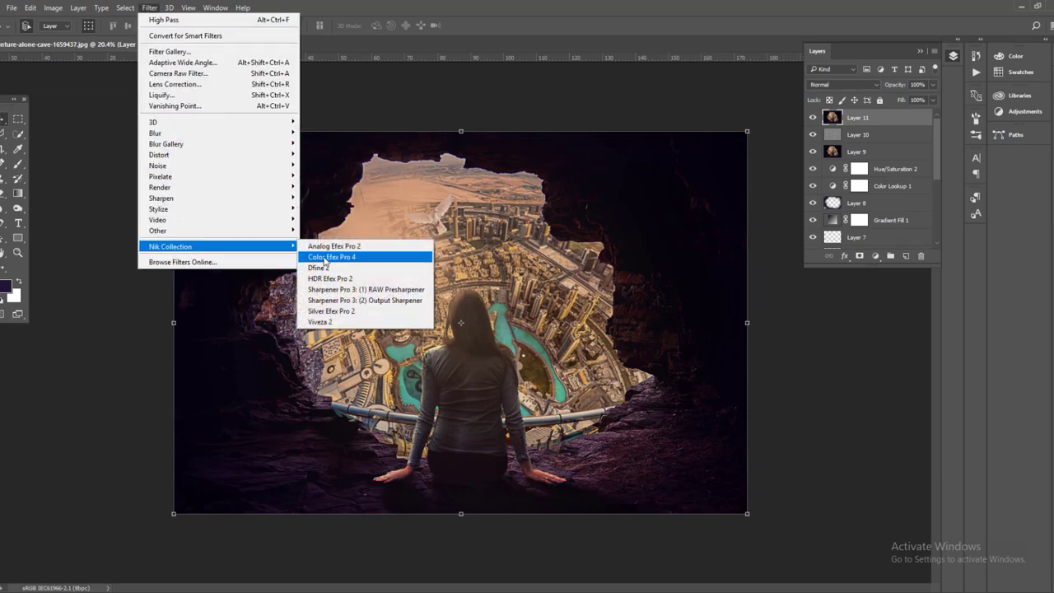
{"action": "left_click", "coordinate": [328, 257]}
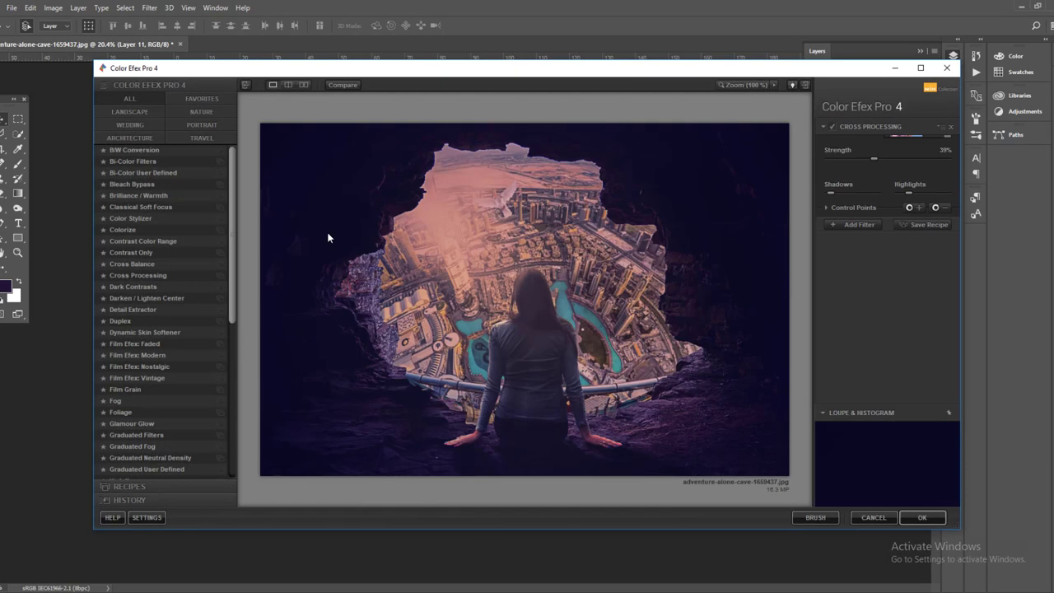
{"action": "left_click", "coordinate": [910, 151]}
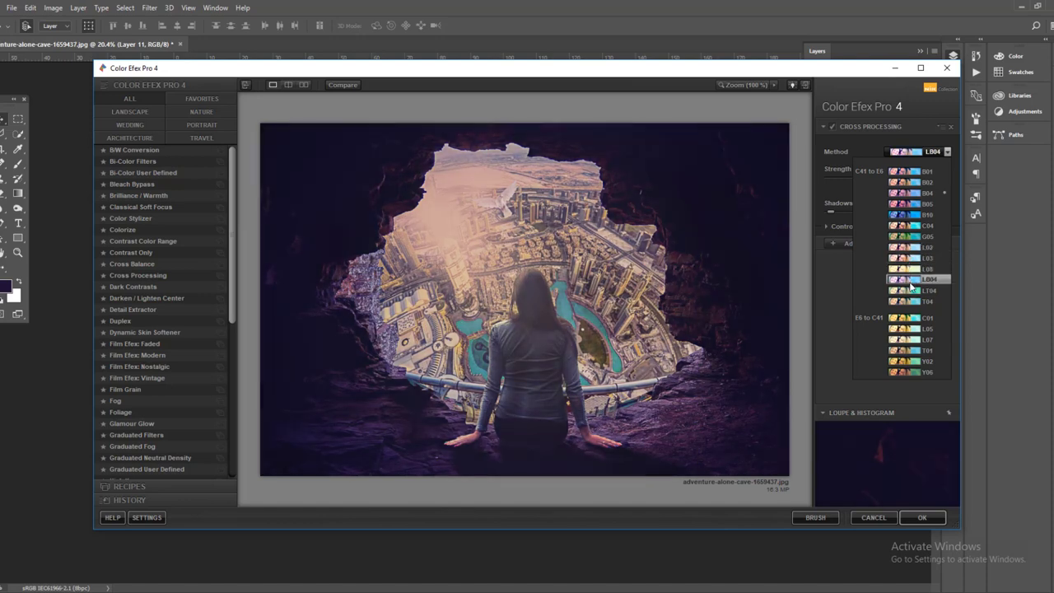
{"action": "left_click", "coordinate": [910, 280]}
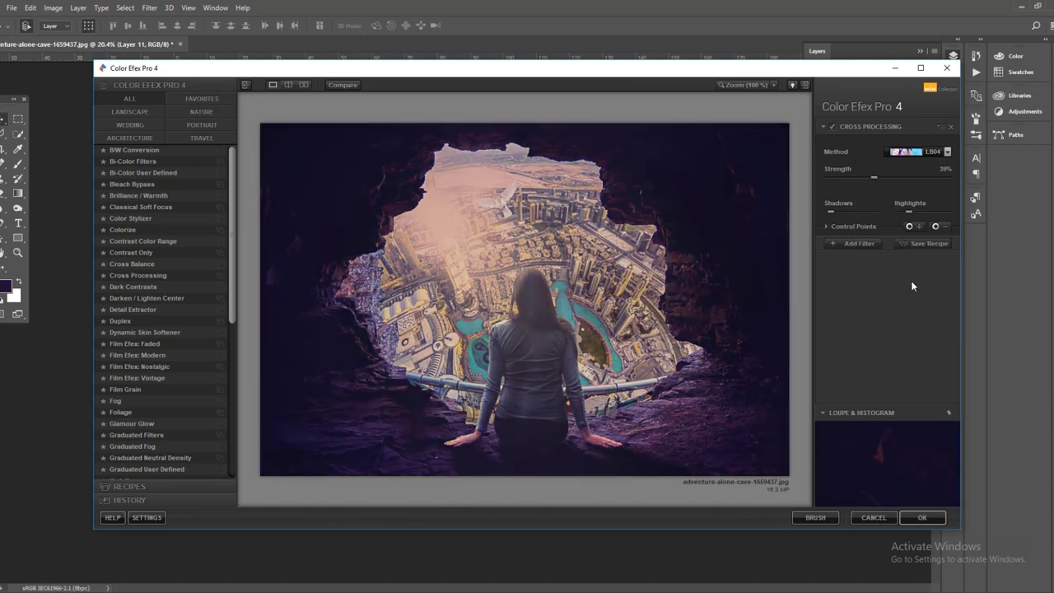
{"action": "left_click_drag", "start_coordinate": [874, 178], "coordinate": [881, 178]}
{"action": "left_click", "coordinate": [923, 516]}
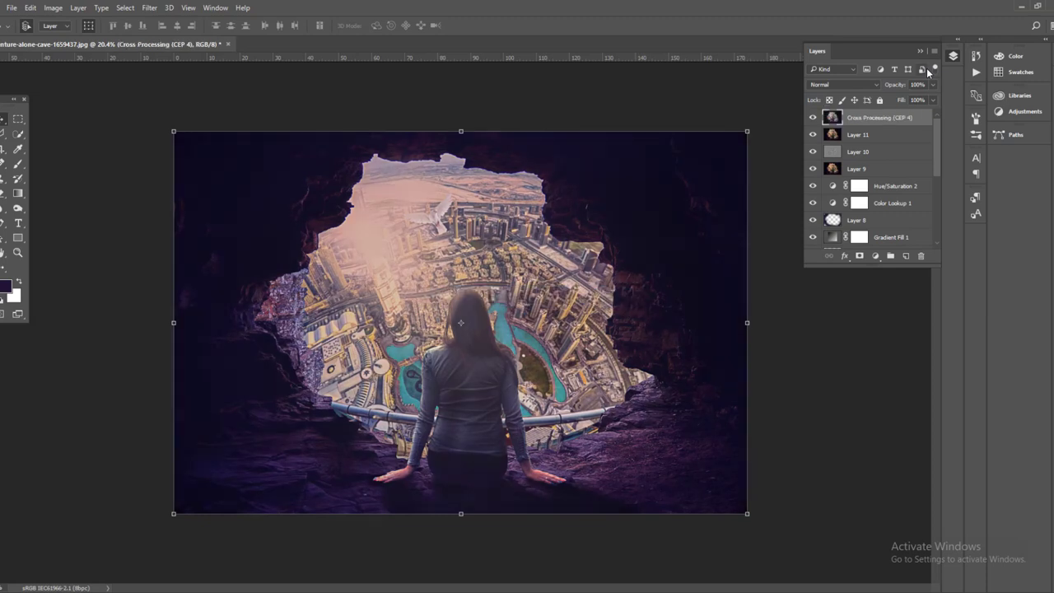
{"action": "left_click", "coordinate": [919, 51]}
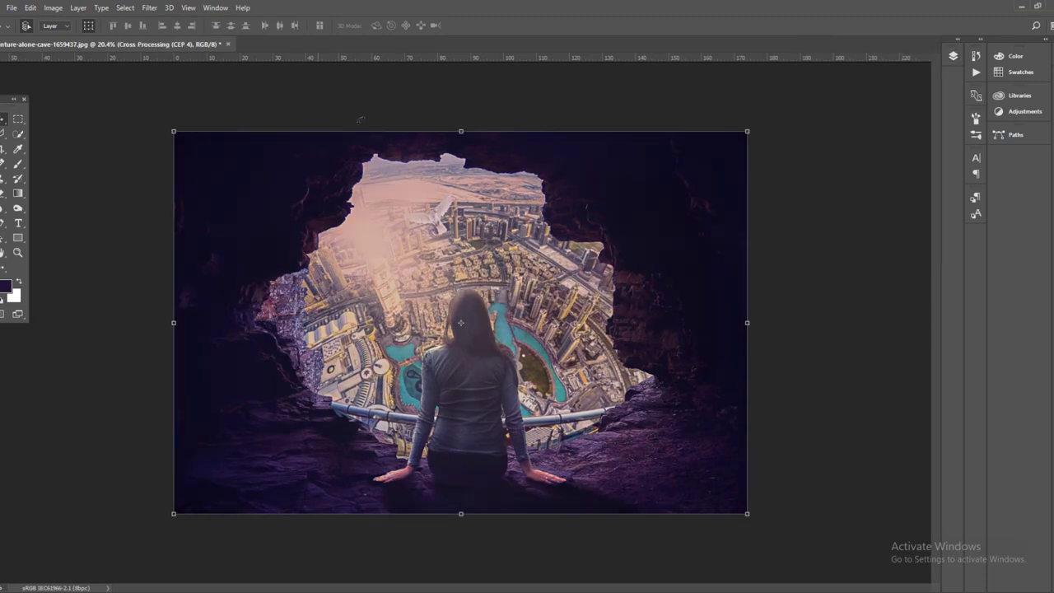
After discarding a Tilt-Shift trial, apply an Iris Blur with its sharp circle centred on the seated woman
{"action": "left_click", "coordinate": [149, 7]}
{"action": "mouse_move", "coordinate": [166, 143]}
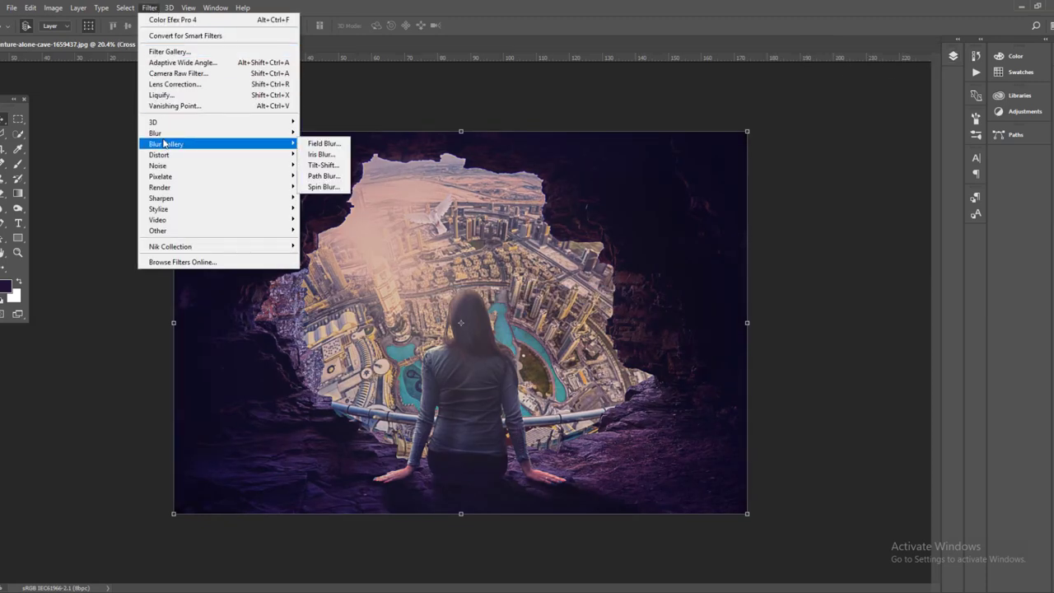
{"action": "left_click", "coordinate": [323, 165]}
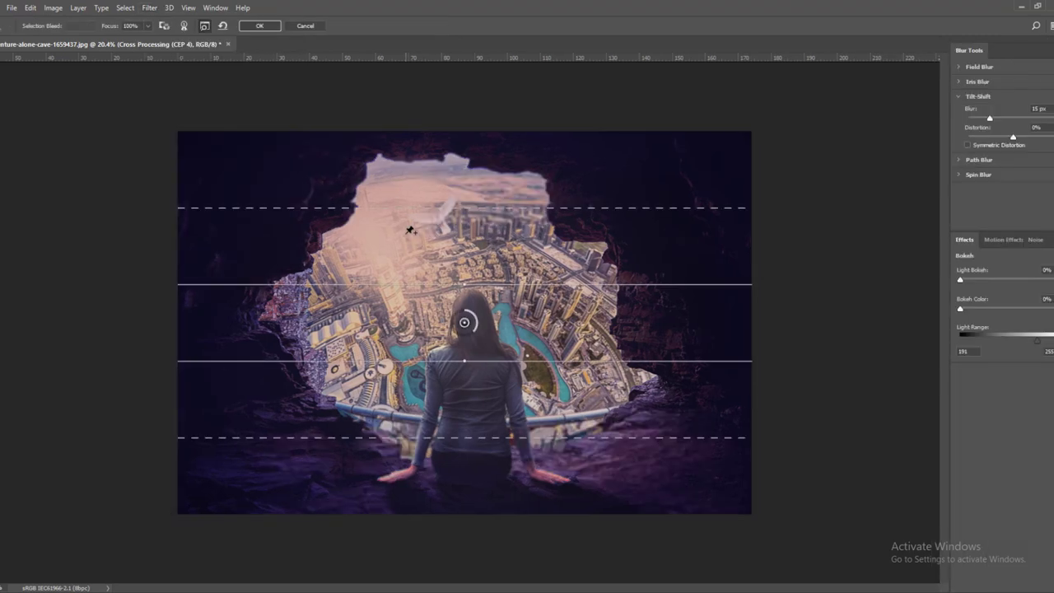
{"action": "left_click", "coordinate": [315, 33]}
{"action": "left_click", "coordinate": [149, 8]}
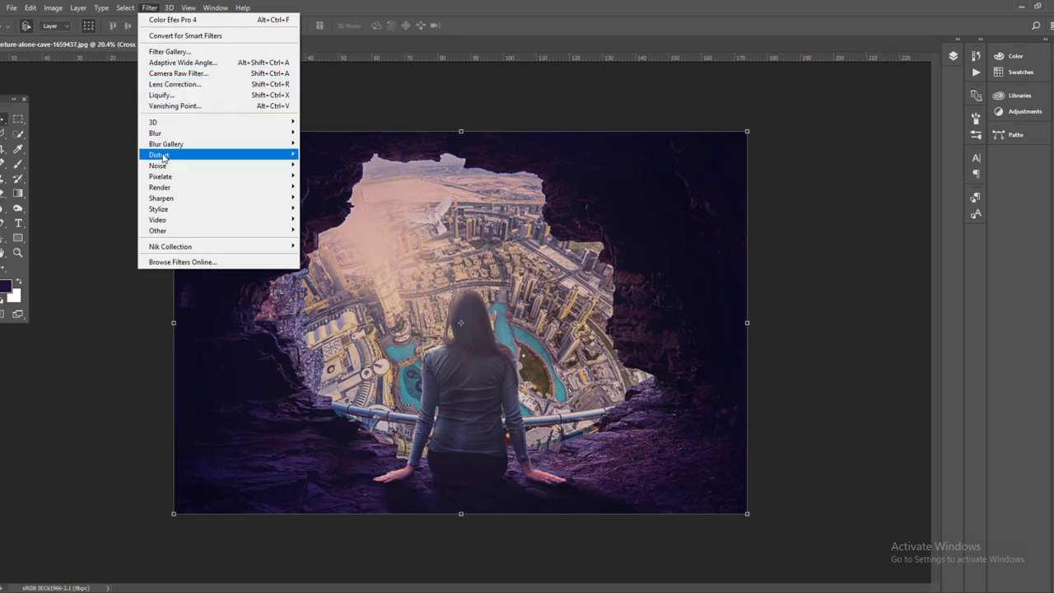
{"action": "mouse_move", "coordinate": [165, 144]}
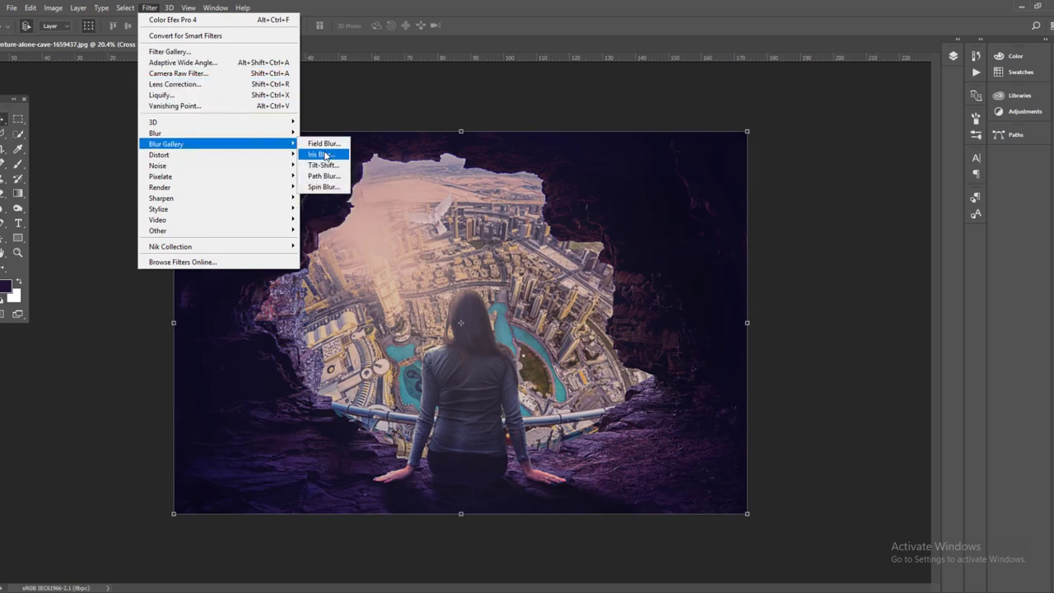
{"action": "left_click", "coordinate": [321, 154]}
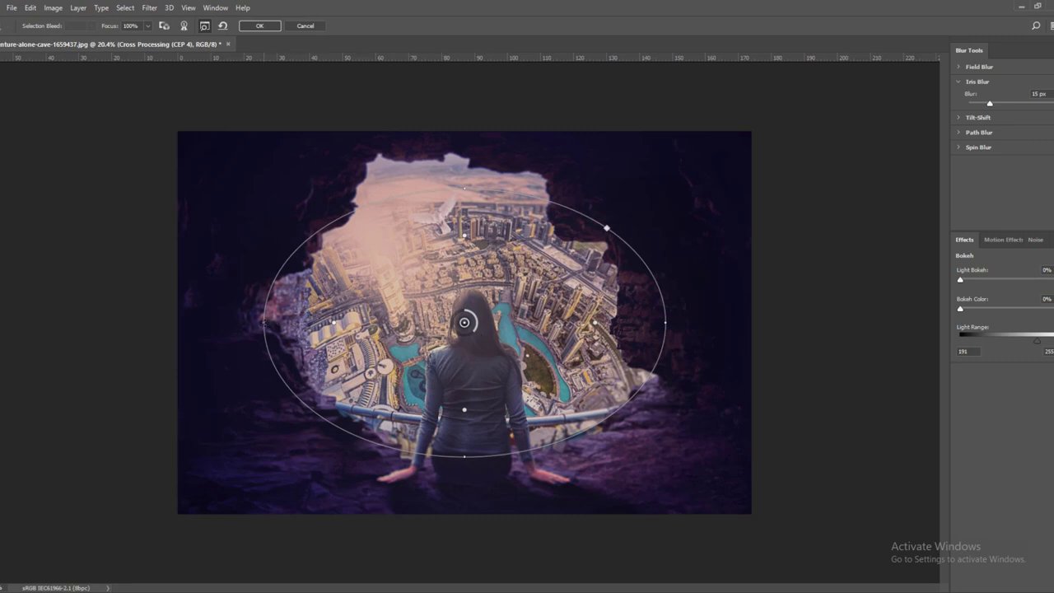
{"action": "left_click_drag", "start_coordinate": [263, 321], "coordinate": [292, 323]}
{"action": "left_click_drag", "start_coordinate": [465, 457], "coordinate": [462, 496]}
{"action": "left_click_drag", "start_coordinate": [464, 322], "coordinate": [461, 351]}
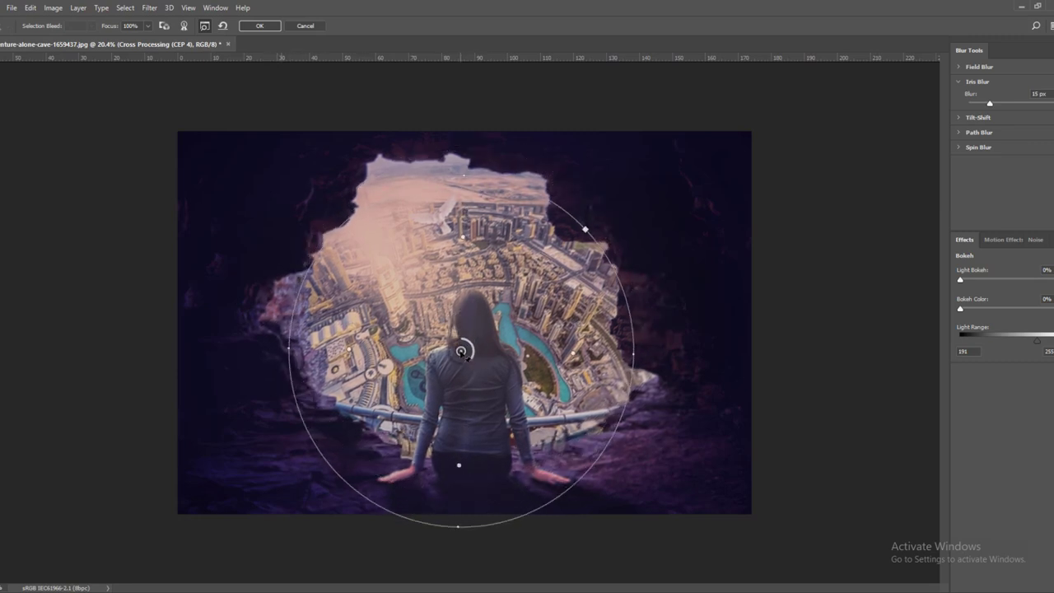
{"action": "left_click", "coordinate": [269, 27]}
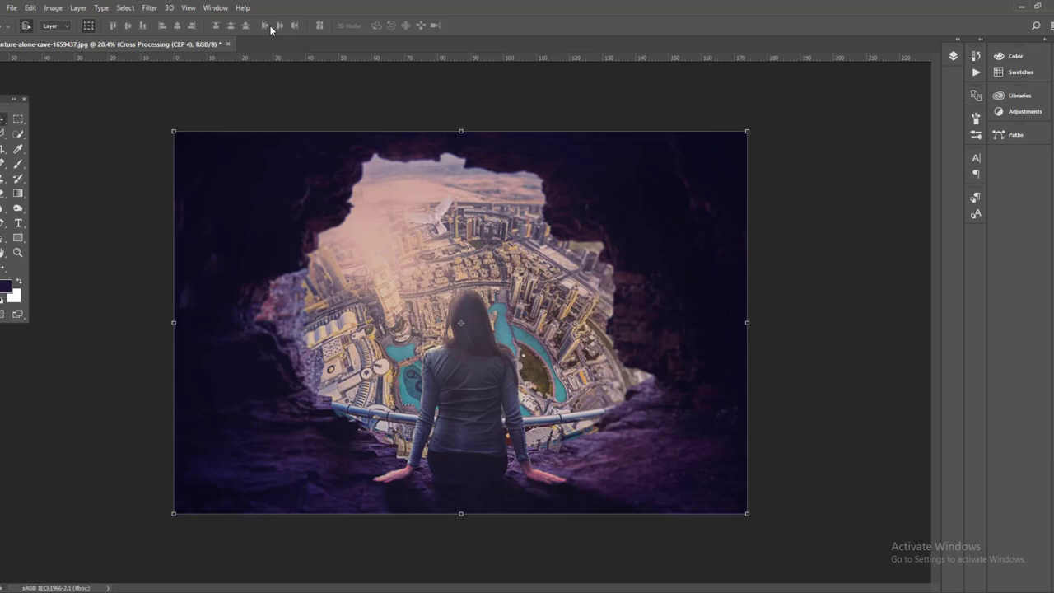
{"action": "key", "text": "ctrl+0"}
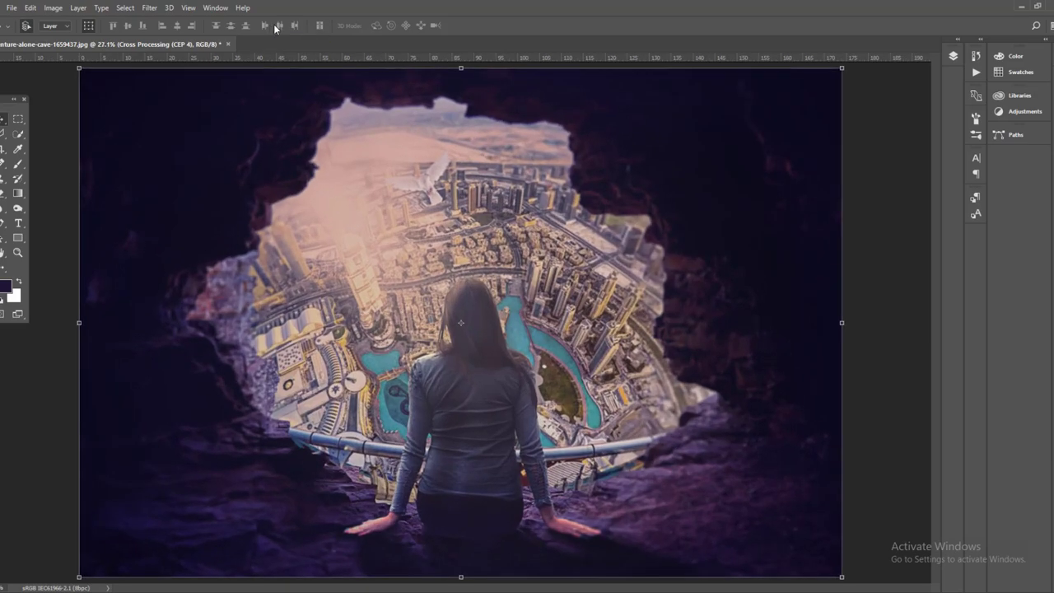